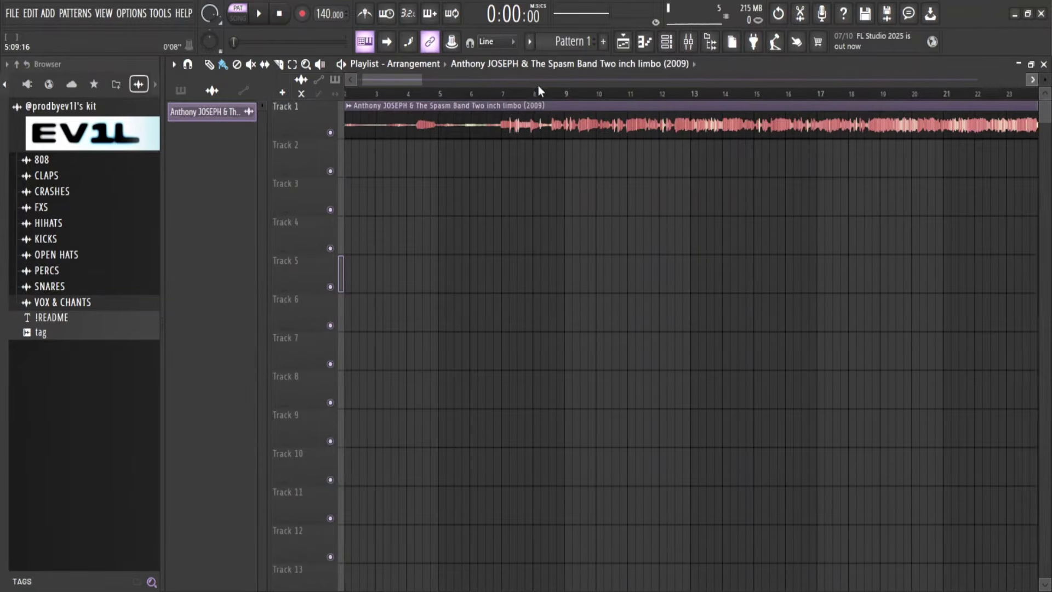
Audition the sample on Track 1 from about bar 13.
{"action": "left_click", "coordinate": [535, 93]}
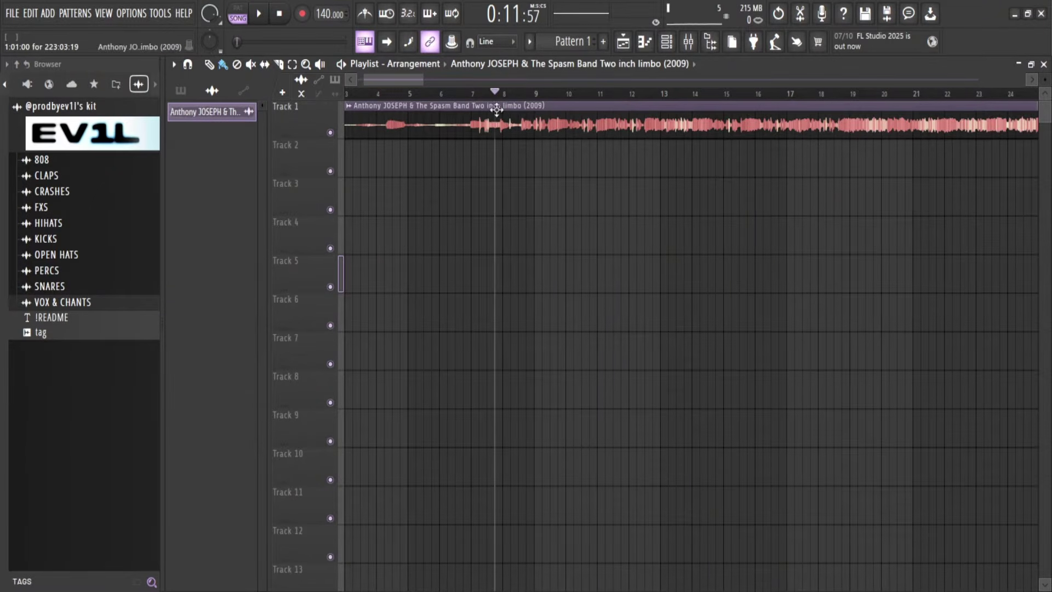
{"action": "left_click", "coordinate": [395, 92]}
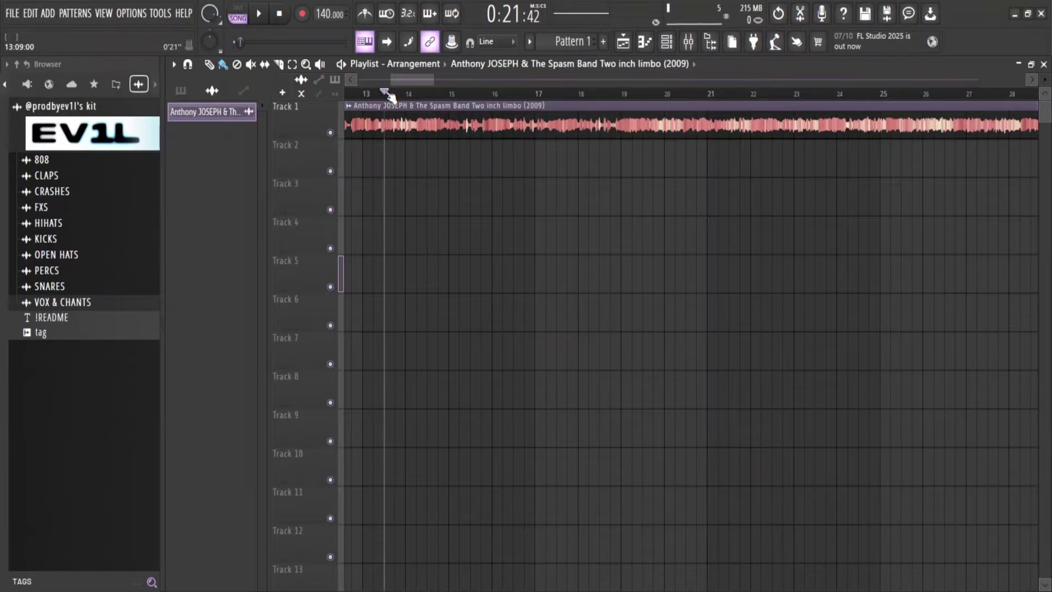
{"action": "key", "text": "space"}
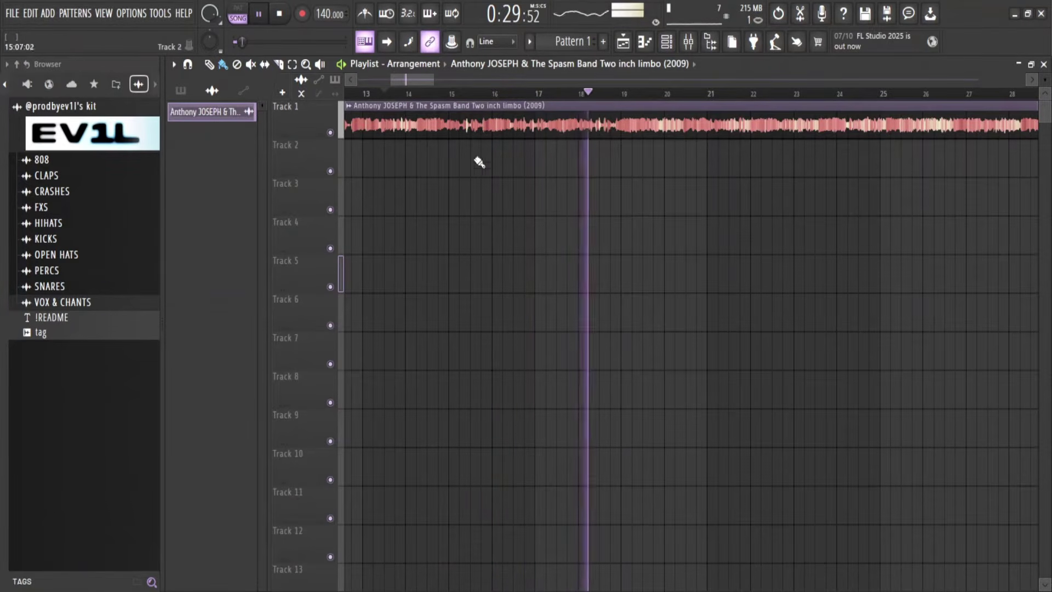
{"action": "key", "text": "space"}
Cut away the part of the Track 1 sample before about bar 13 and move the remaining clip to bar 1.
{"action": "scroll", "coordinate": [453, 162], "scroll_direction": "down", "scroll_amount": 1}
{"action": "left_click_drag", "start_coordinate": [409, 78], "coordinate": [234, 80]}
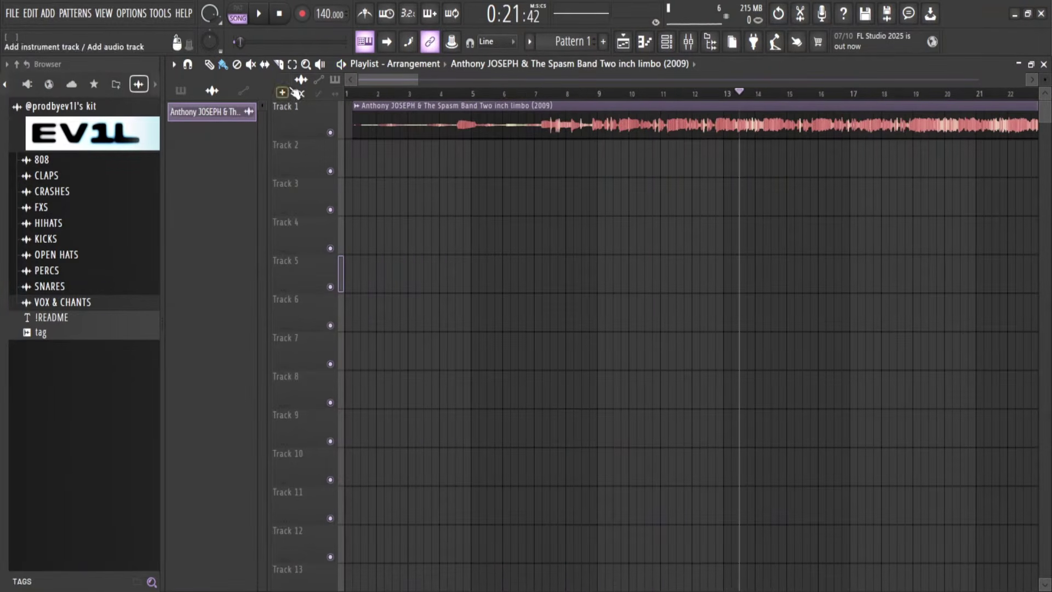
{"action": "mouse_move", "coordinate": [392, 80]}
{"action": "left_mouse_down"}
{"action": "mouse_move", "coordinate": [433, 75]}
{"action": "mouse_move", "coordinate": [400, 79]}
{"action": "left_mouse_up"}
{"action": "scroll", "coordinate": [398, 81], "scroll_direction": "up", "scroll_amount": 3}
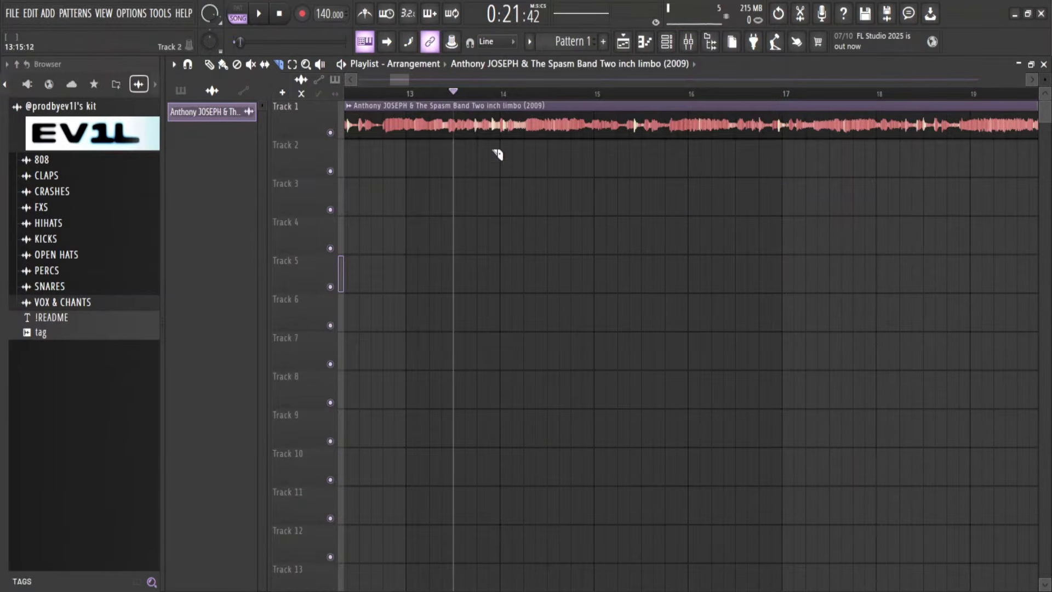
{"action": "scroll", "coordinate": [497, 154], "scroll_direction": "down", "scroll_amount": 5}
{"action": "scroll", "coordinate": [393, 88], "scroll_direction": "up", "scroll_amount": 5}
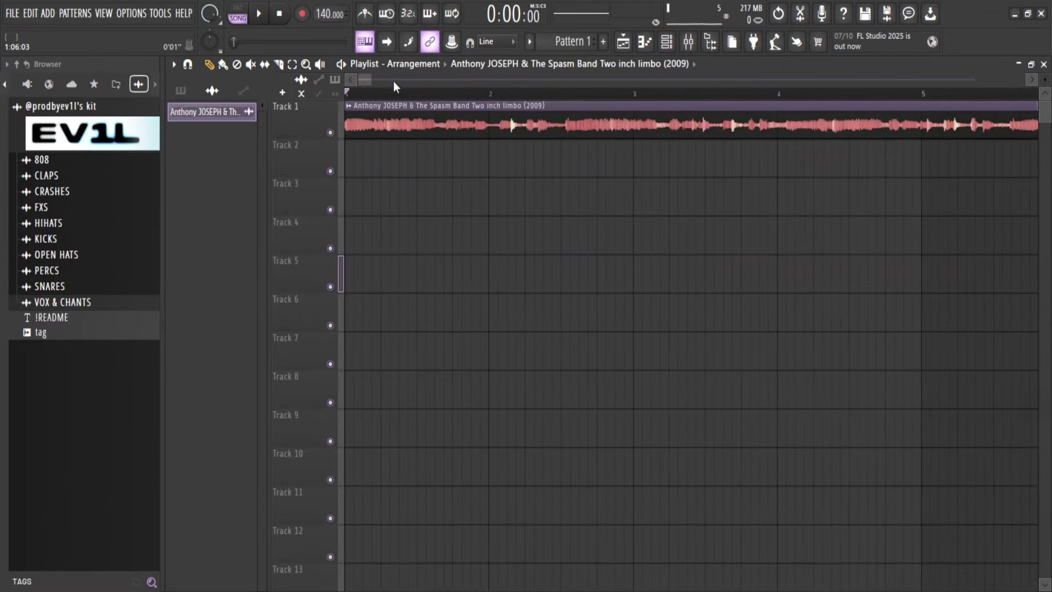
Play the Track 1 sample from bar 1 and examine the beginning of its waveform up close.
{"action": "scroll", "coordinate": [364, 78], "scroll_direction": "down", "scroll_amount": 4}
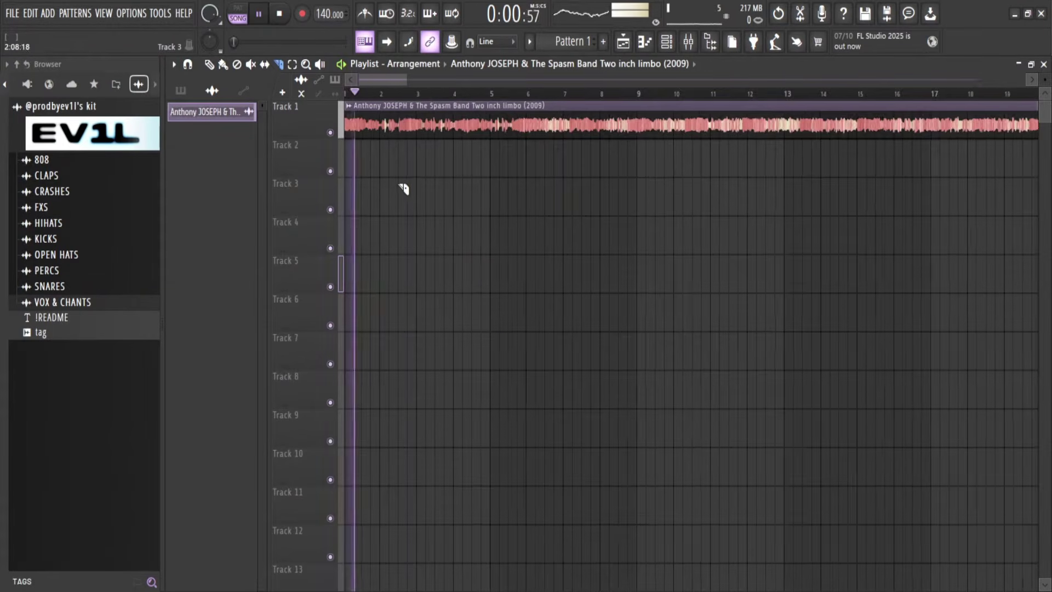
{"action": "scroll", "coordinate": [360, 94], "scroll_direction": "up", "scroll_amount": 3}
{"action": "left_click_drag", "start_coordinate": [367, 80], "coordinate": [350, 88]}
{"action": "key", "text": "space"}
{"action": "scroll", "coordinate": [310, 118], "scroll_direction": "up", "scroll_amount": 3}
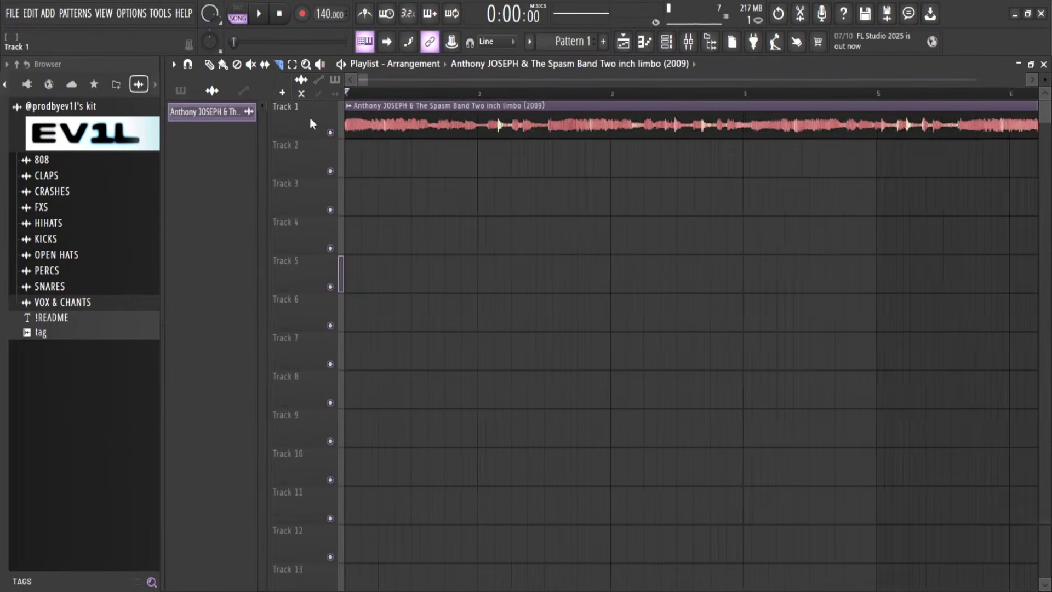
{"action": "left_click", "coordinate": [209, 66]}
{"action": "scroll", "coordinate": [296, 117], "scroll_direction": "up", "scroll_amount": 2}
{"action": "scroll", "coordinate": [295, 117], "scroll_direction": "up", "scroll_amount": 2}
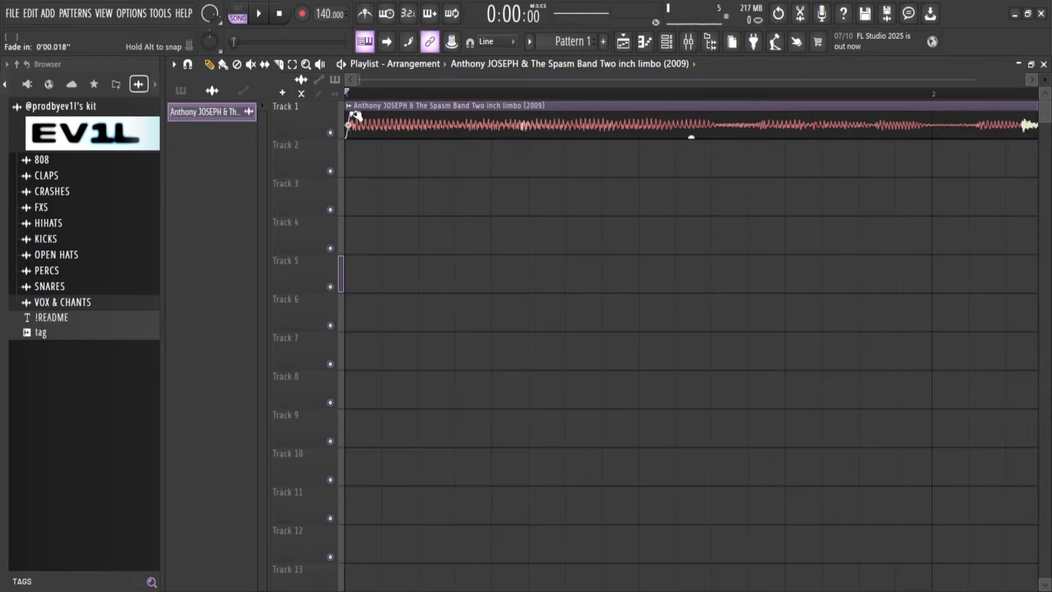
{"action": "scroll", "coordinate": [367, 113], "scroll_direction": "down", "scroll_amount": 3}
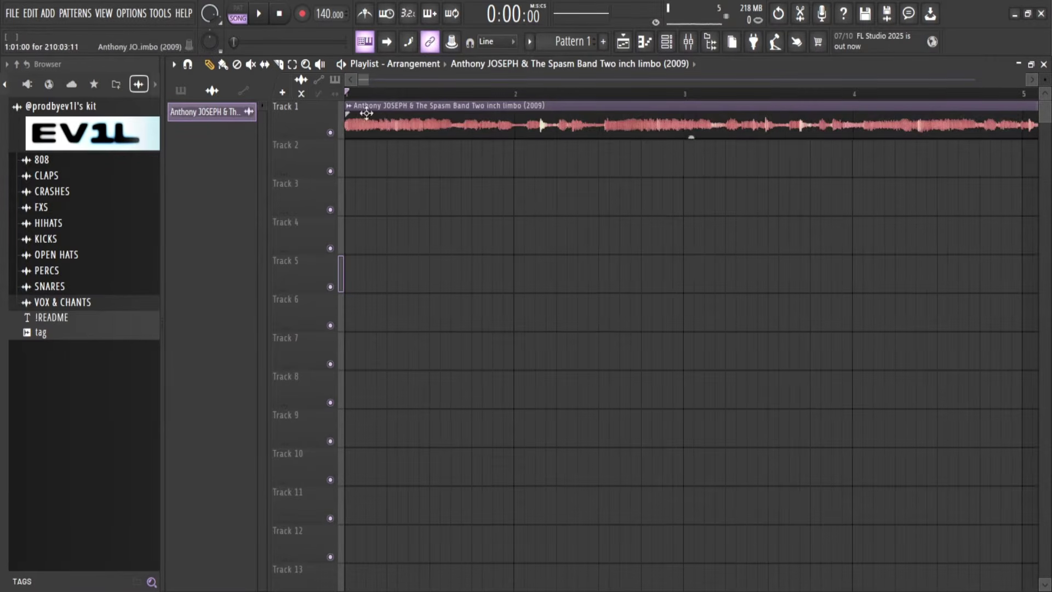
Trim the Track 1 clip to about three bars, ending near bar 4, and keep a muted long copy on Track 5.
{"action": "key", "text": "space"}
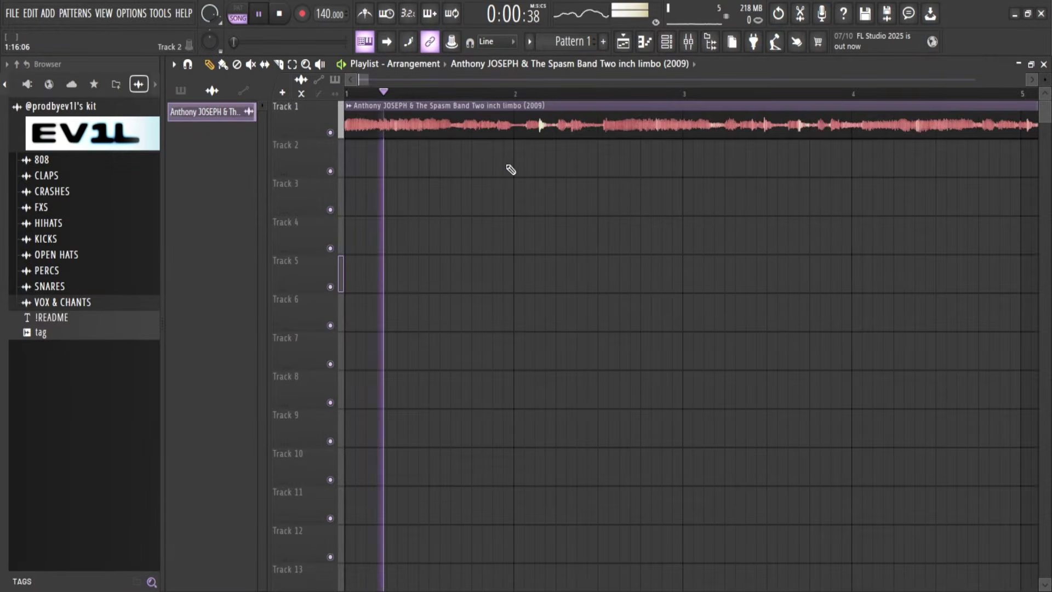
{"action": "scroll", "coordinate": [507, 169], "scroll_direction": "down", "scroll_amount": 3}
{"action": "scroll", "coordinate": [503, 150], "scroll_direction": "up", "scroll_amount": 1}
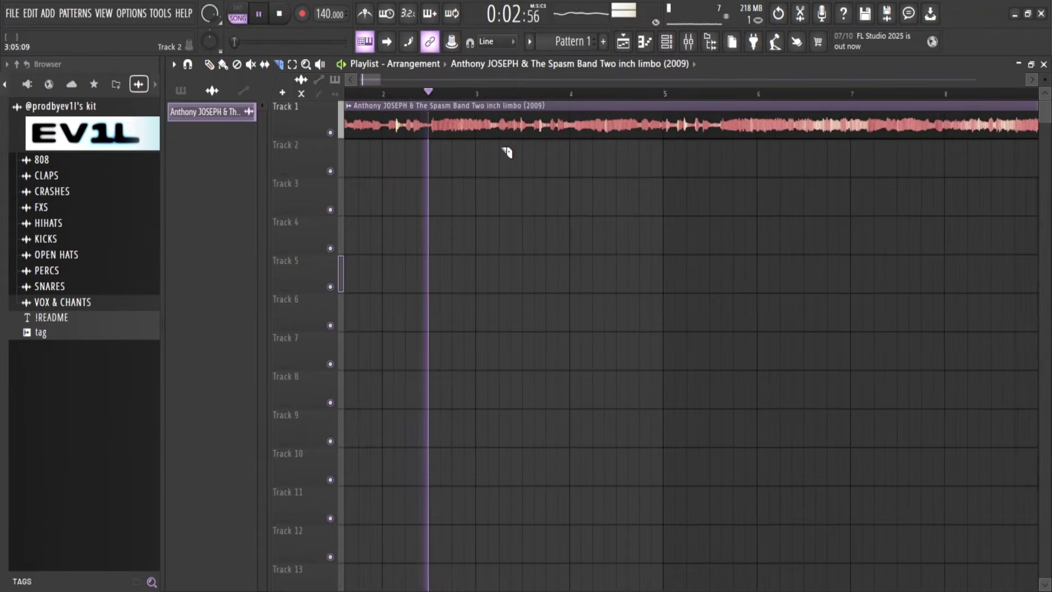
{"action": "scroll", "coordinate": [546, 163], "scroll_direction": "up", "scroll_amount": 2}
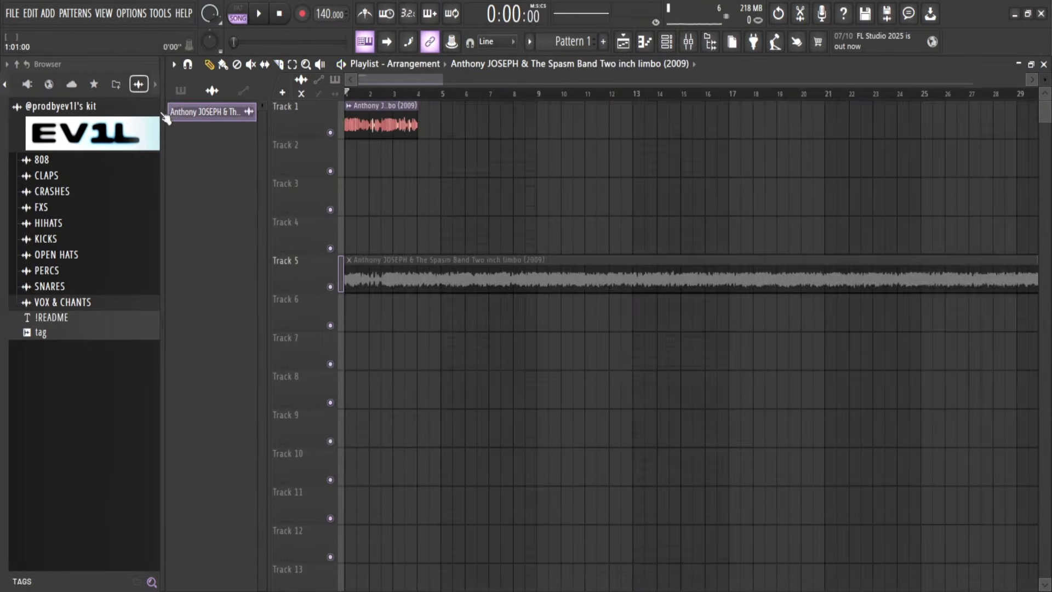
Play the shortened Track 1 clip to check where the loop ends.
{"action": "scroll", "coordinate": [166, 117], "scroll_direction": "up", "scroll_amount": 3}
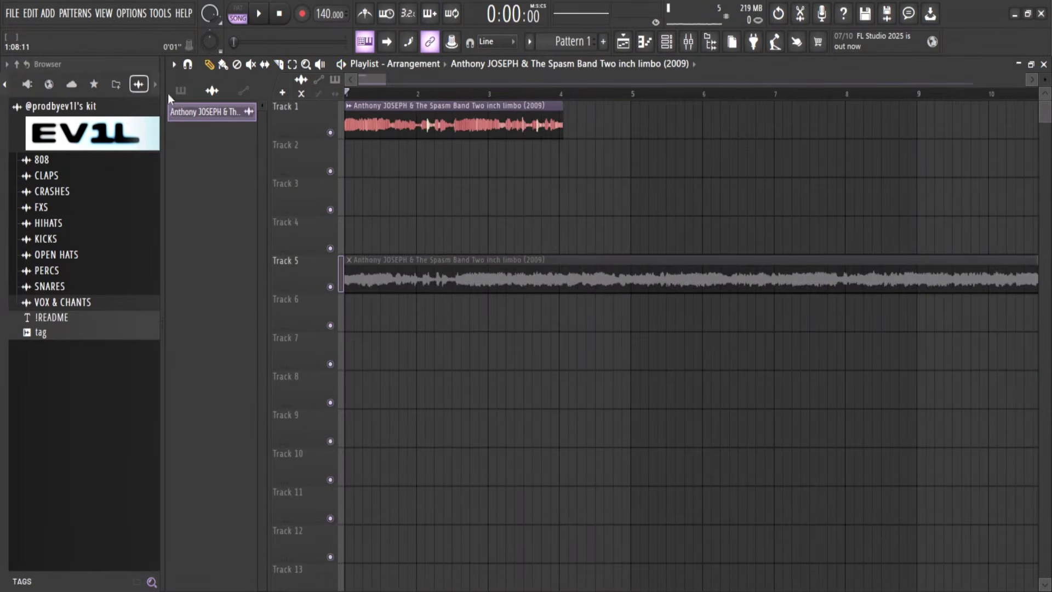
{"action": "key", "text": "space"}
{"action": "scroll", "coordinate": [348, 155], "scroll_direction": "up", "scroll_amount": 1}
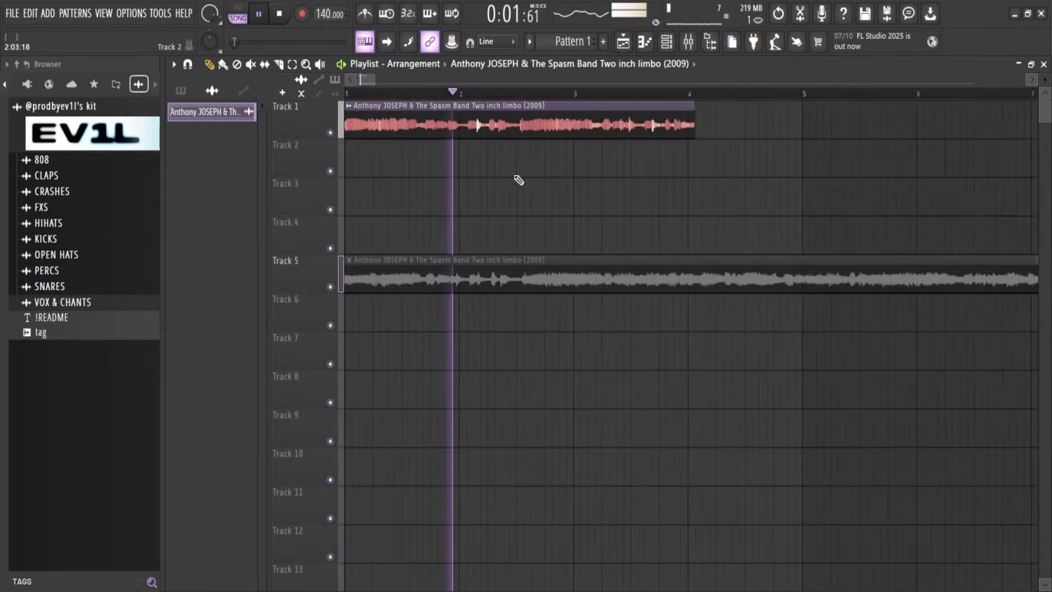
{"action": "scroll", "coordinate": [685, 164], "scroll_direction": "up", "scroll_amount": 2}
{"action": "scroll", "coordinate": [865, 171], "scroll_direction": "down", "scroll_amount": 3}
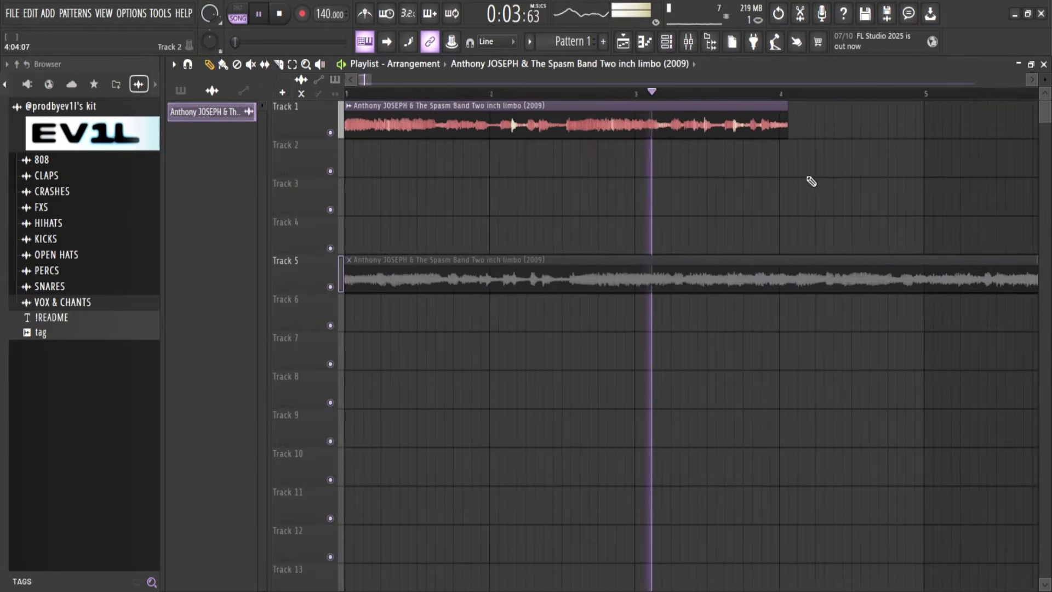
{"action": "key", "text": "space"}
Set the project tempo to 91 BPM.
{"action": "mouse_move", "coordinate": [331, 14]}
{"action": "left_mouse_down"}
{"action": "mouse_move", "coordinate": [331, 47]}
{"action": "mouse_move", "coordinate": [331, 13]}
{"action": "left_mouse_up"}
{"action": "scroll", "coordinate": [340, 183], "scroll_direction": "down", "scroll_amount": 3}
{"action": "scroll", "coordinate": [367, 79], "scroll_direction": "up", "scroll_amount": 2}
Make the Track 1 clip unique and fit its length to exactly two bars, ending at bar 3.
{"action": "left_click", "coordinate": [349, 106]}
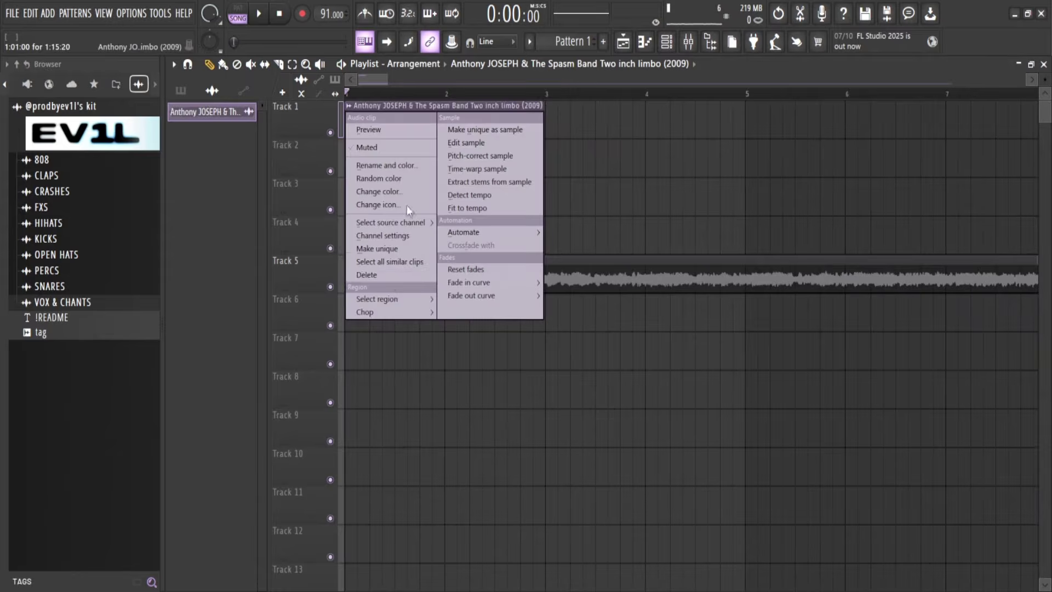
{"action": "left_click", "coordinate": [379, 252]}
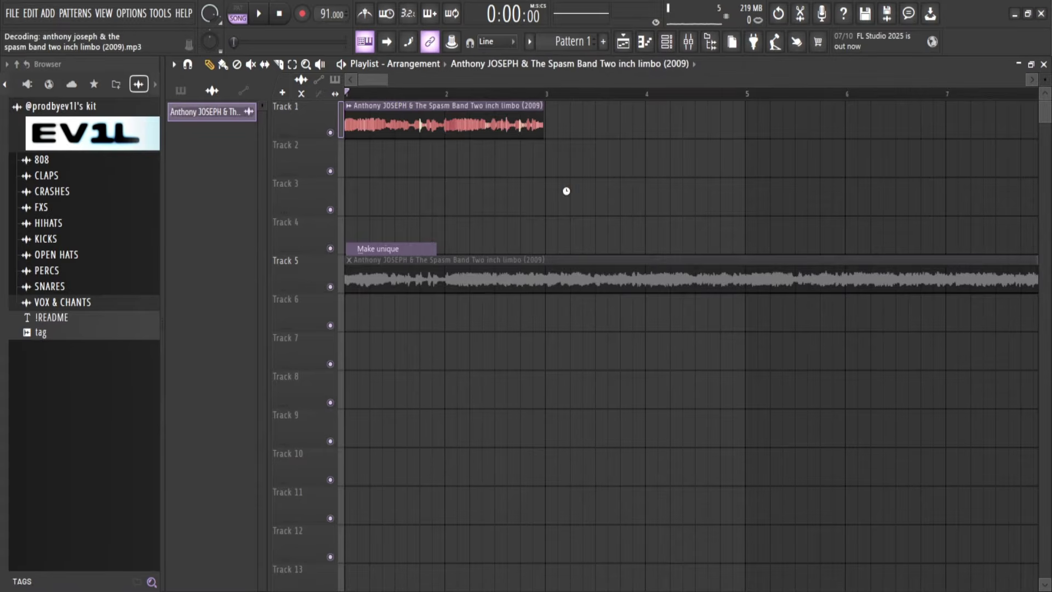
{"action": "mouse_move", "coordinate": [543, 132]}
{"action": "left_mouse_down"}
{"action": "mouse_move", "coordinate": [502, 136]}
{"action": "mouse_move", "coordinate": [523, 133]}
{"action": "left_mouse_up"}
Play the two-bar clip with the metronome on to check its timing.
{"action": "key", "text": "space"}
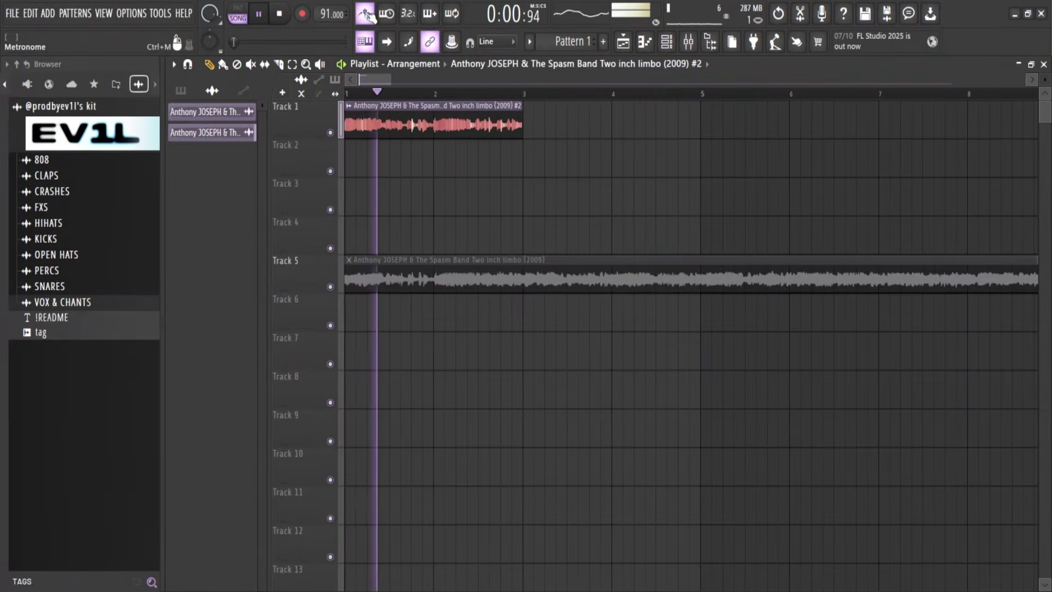
{"action": "left_click", "coordinate": [365, 14]}
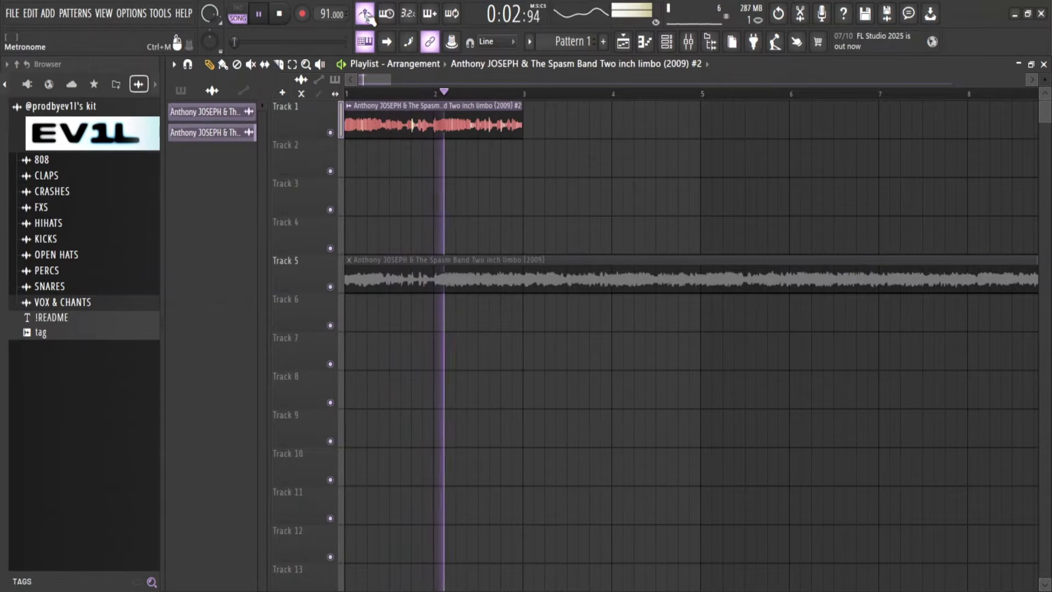
{"action": "key", "text": "space"}
{"action": "key", "text": "space"}
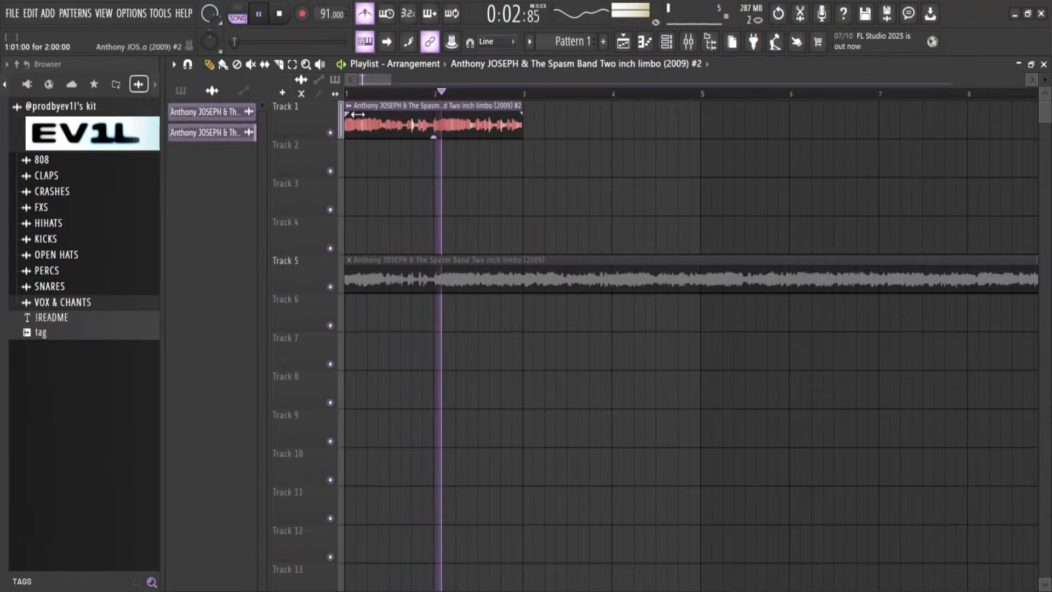
Duplicate the two-bar clip at bar 3 and set the sample's time-stretching mode to Stretch Pro.
{"action": "scroll", "coordinate": [351, 116], "scroll_direction": "up", "scroll_amount": 1}
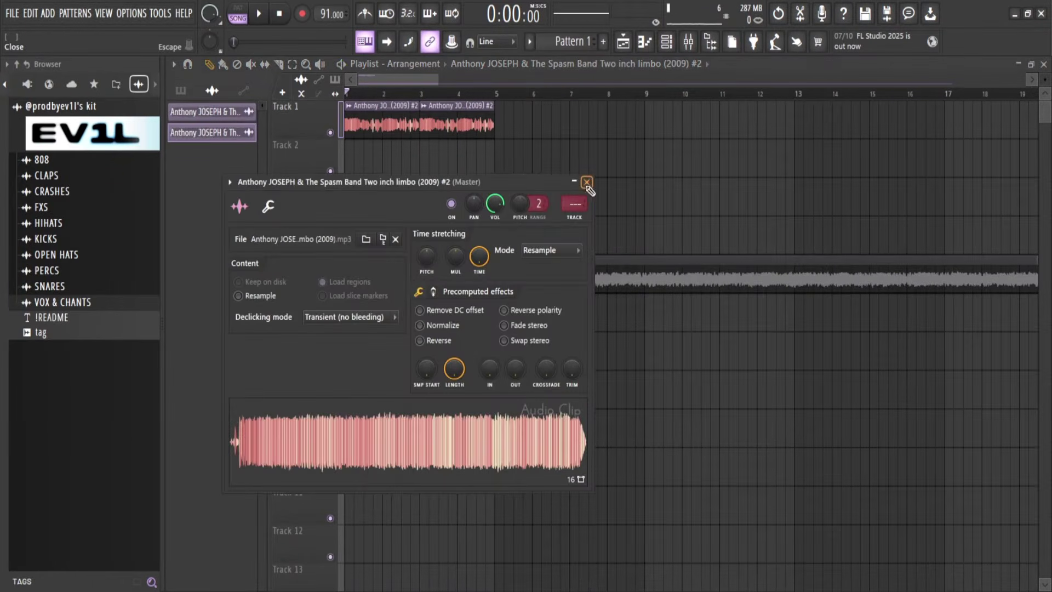
{"action": "left_click", "coordinate": [587, 182]}
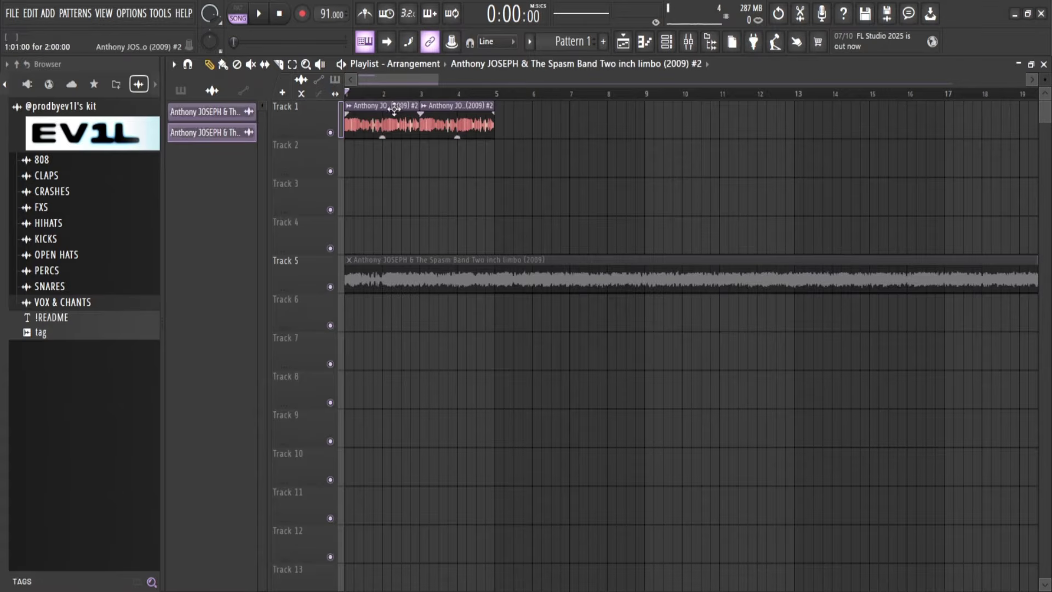
{"action": "double_click", "coordinate": [375, 122]}
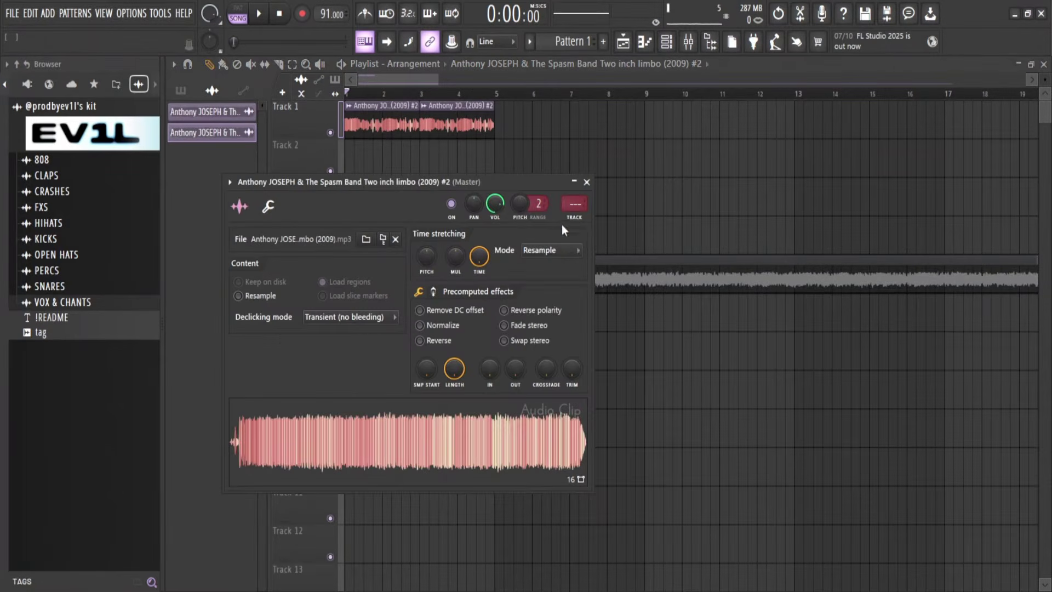
{"action": "left_click", "coordinate": [536, 252]}
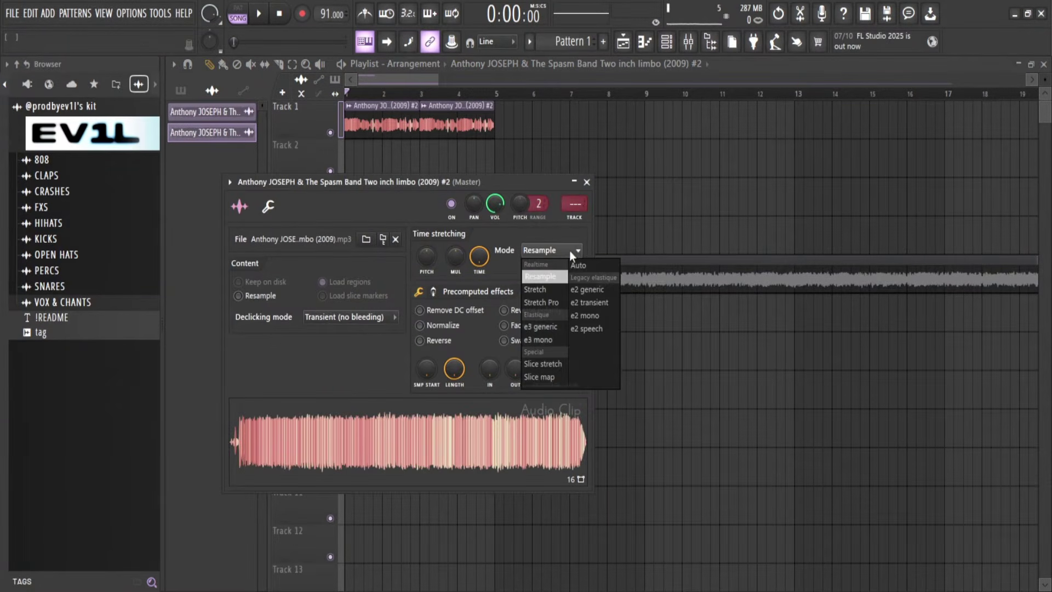
{"action": "left_click", "coordinate": [548, 303]}
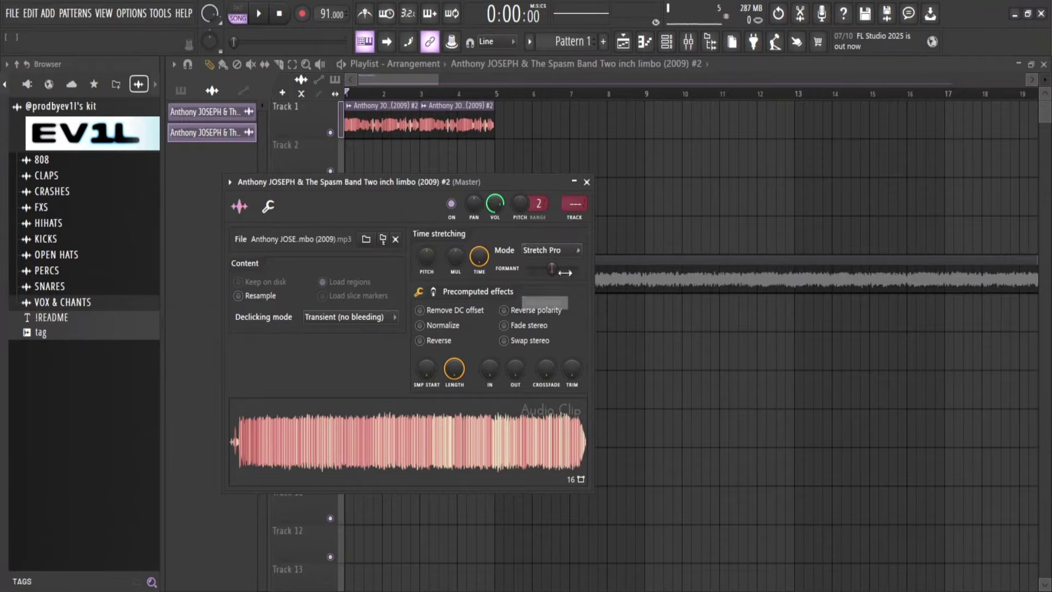
{"action": "left_click", "coordinate": [586, 182]}
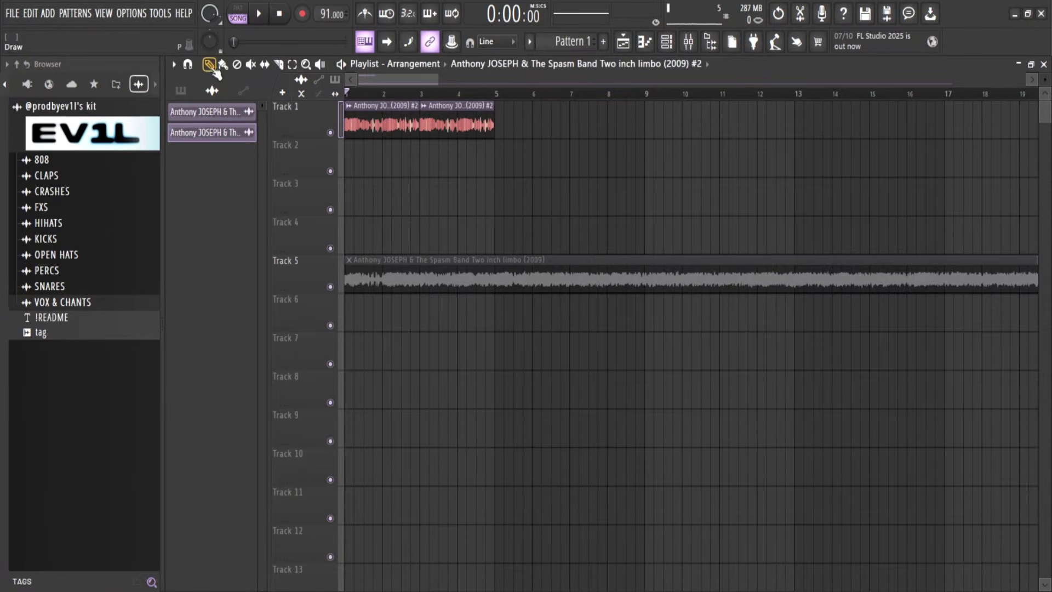
Set the tempo to 155 BPM and lengthen both Track 1 clips to four bars each, with the second starting at bar 5.
{"action": "left_click_drag", "start_coordinate": [453, 125], "coordinate": [538, 129]}
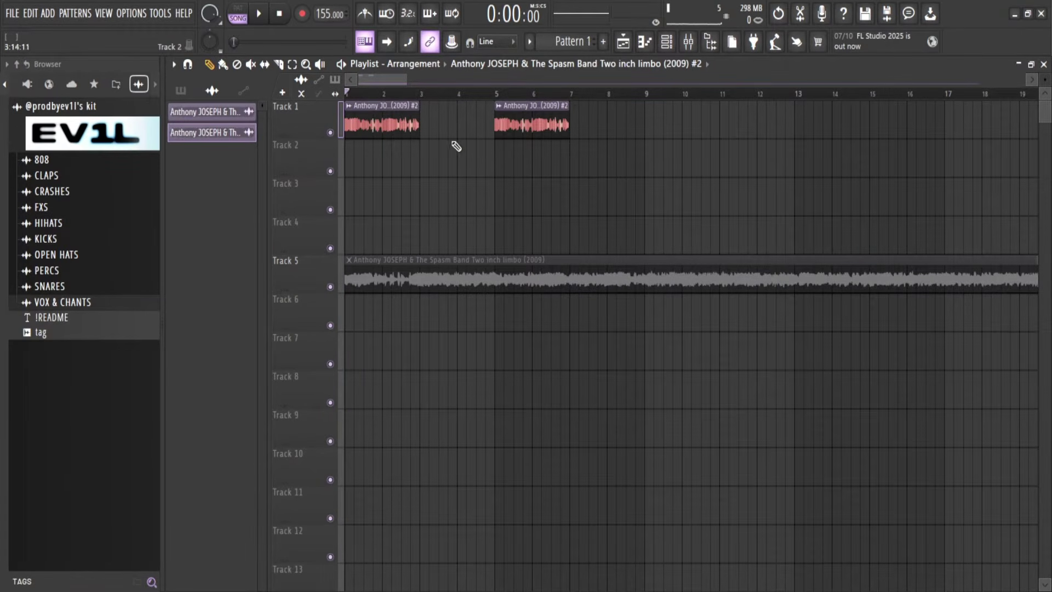
{"action": "scroll", "coordinate": [387, 126], "scroll_direction": "up", "scroll_amount": 3}
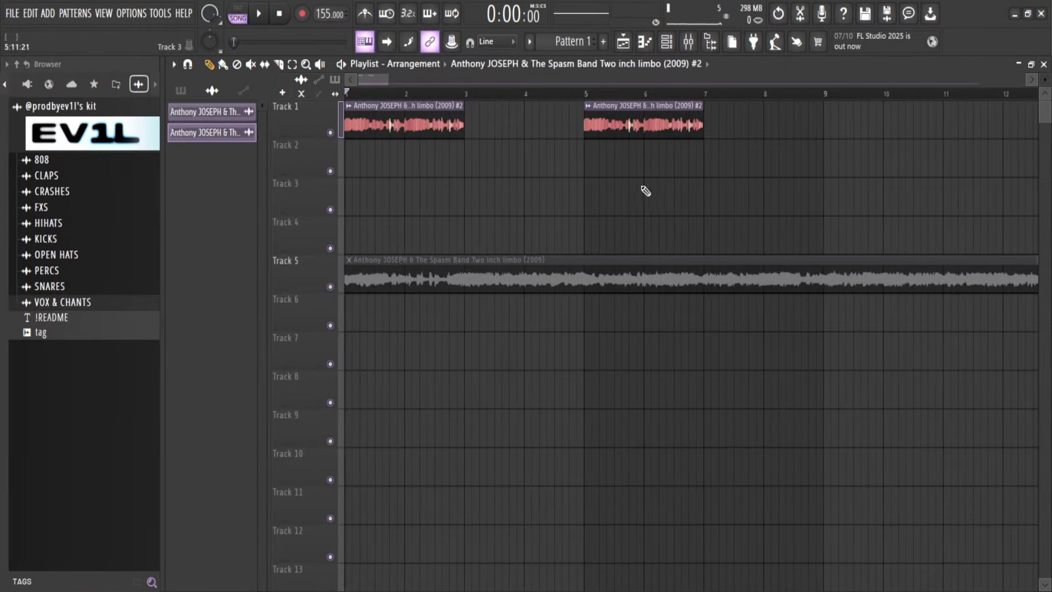
{"action": "scroll", "coordinate": [368, 136], "scroll_direction": "down", "scroll_amount": 3}
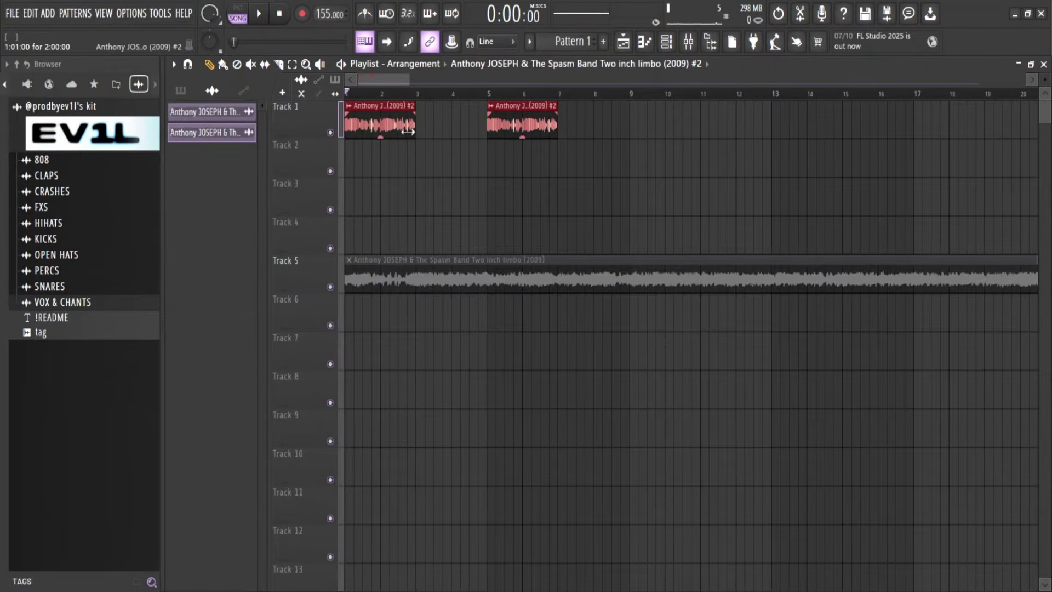
{"action": "left_click_drag", "start_coordinate": [411, 132], "coordinate": [478, 133]}
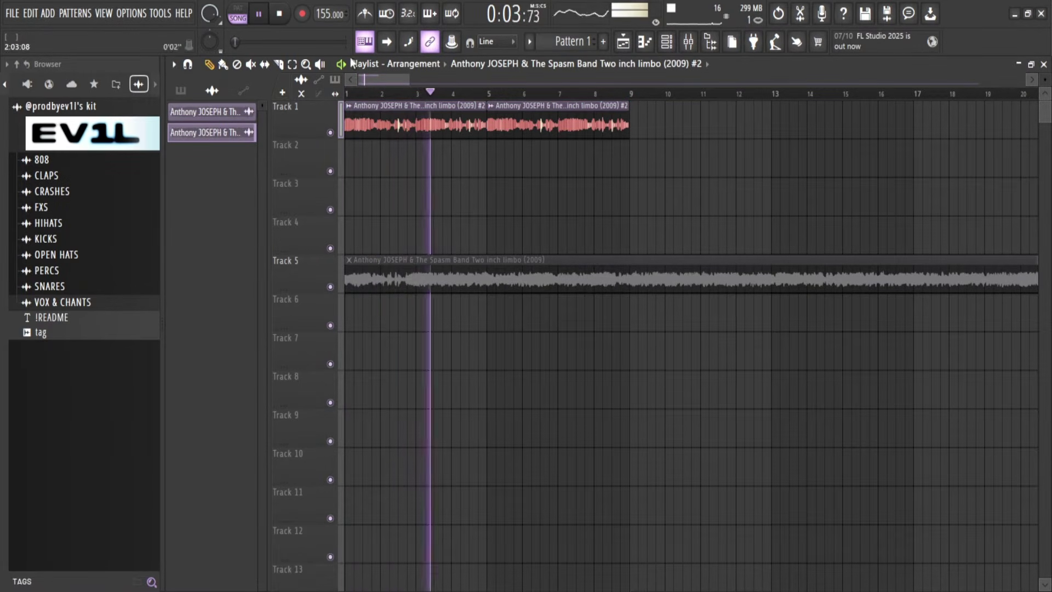
Check the two clips against the metronome, switch it off and delete the muted copy on Track 5.
{"action": "left_click", "coordinate": [366, 14]}
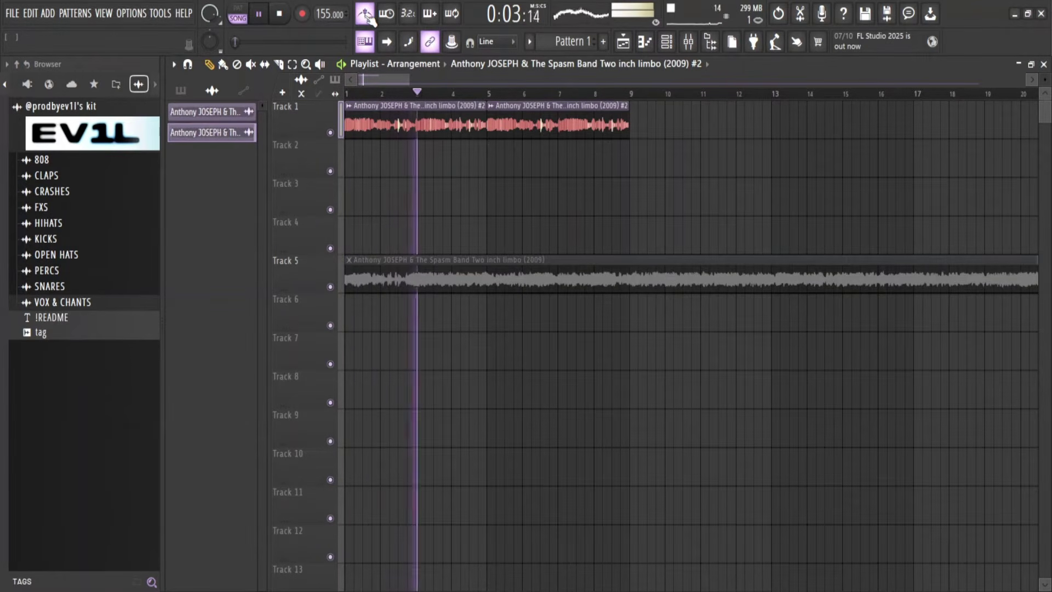
{"action": "left_click", "coordinate": [182, 91]}
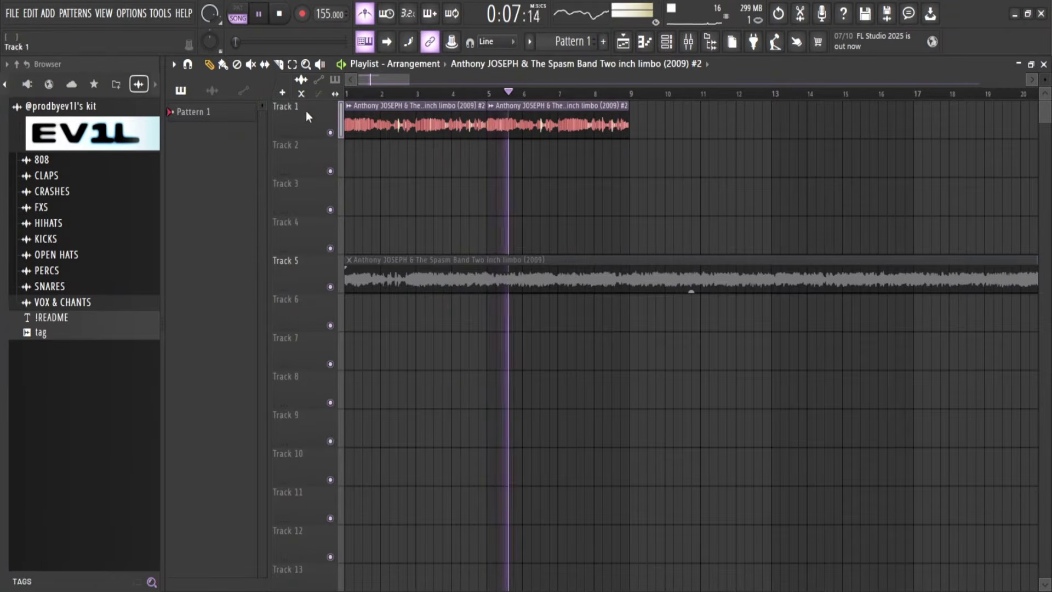
{"action": "left_click", "coordinate": [365, 15]}
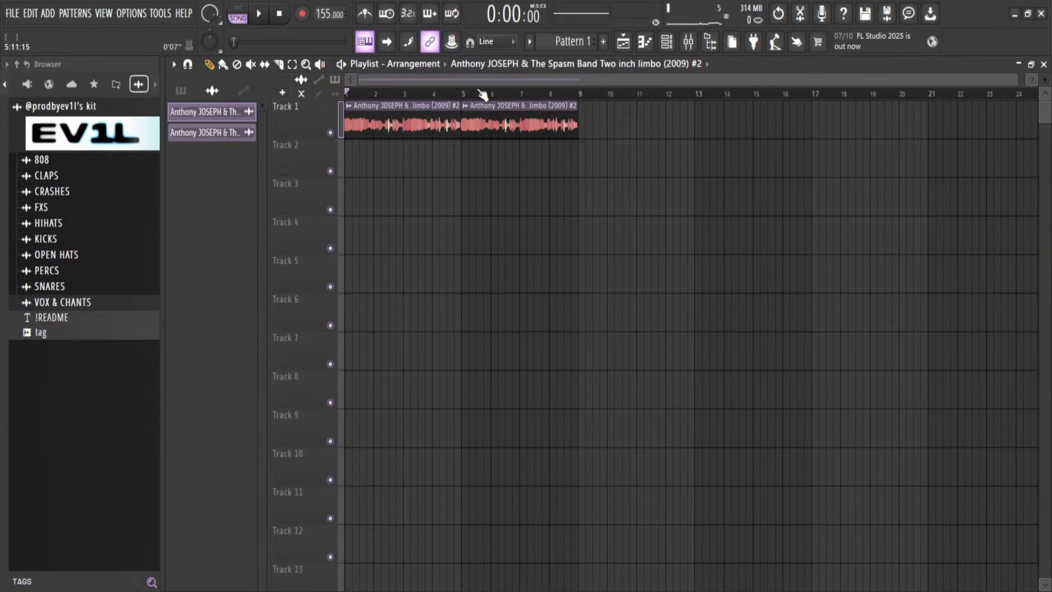
Lengthen the second Track 1 clip to about bar 19 and play the song from bar 9 to audition more of the sample.
{"action": "left_click_drag", "start_coordinate": [473, 82], "coordinate": [514, 91]}
{"action": "left_click_drag", "start_coordinate": [619, 239], "coordinate": [515, 153]}
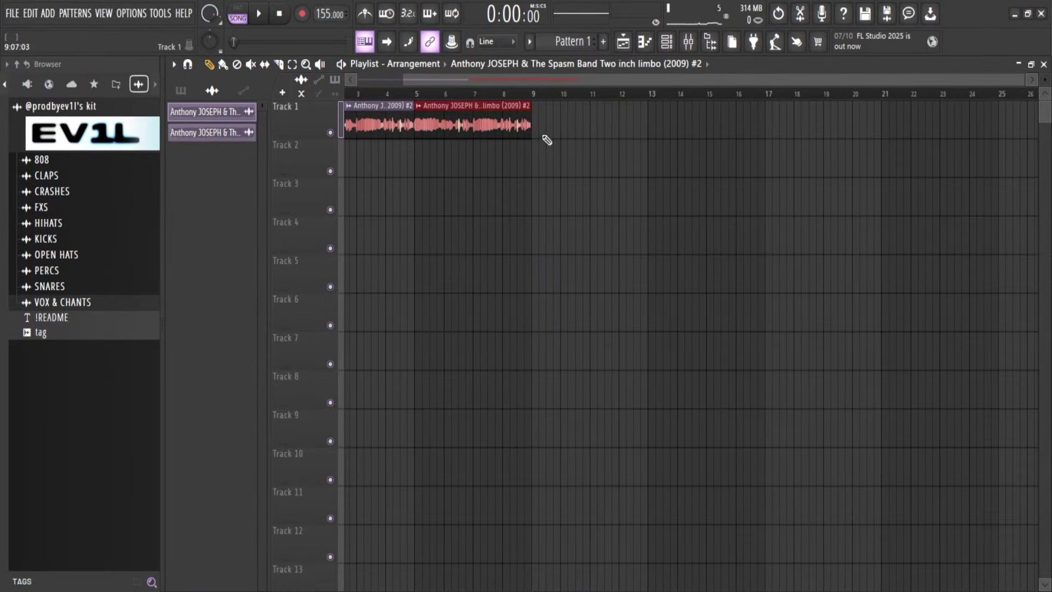
{"action": "left_click_drag", "start_coordinate": [603, 142], "coordinate": [824, 137]}
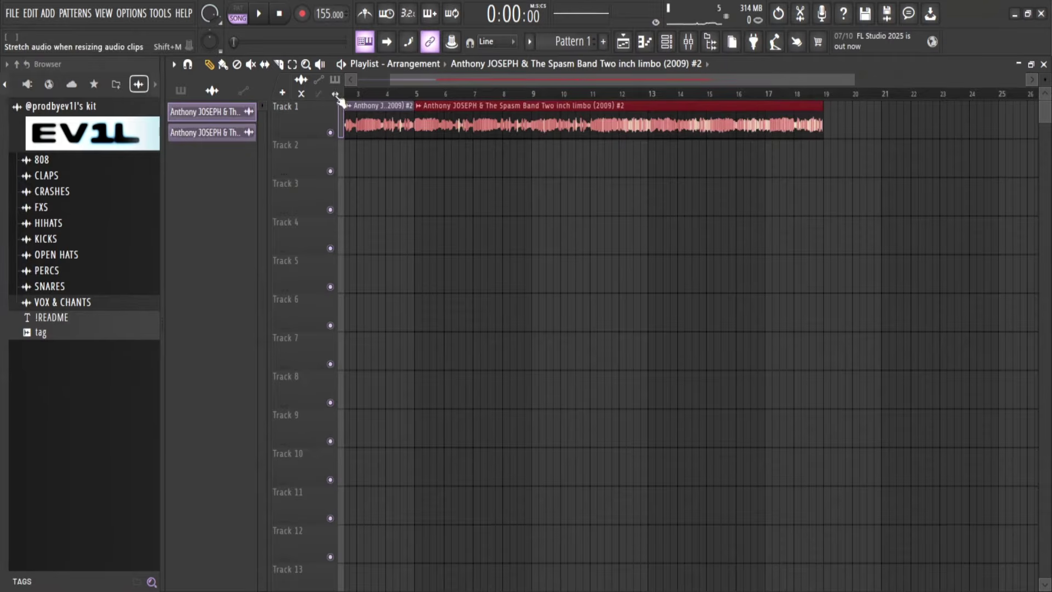
{"action": "left_click", "coordinate": [539, 95]}
{"action": "key", "text": "space"}
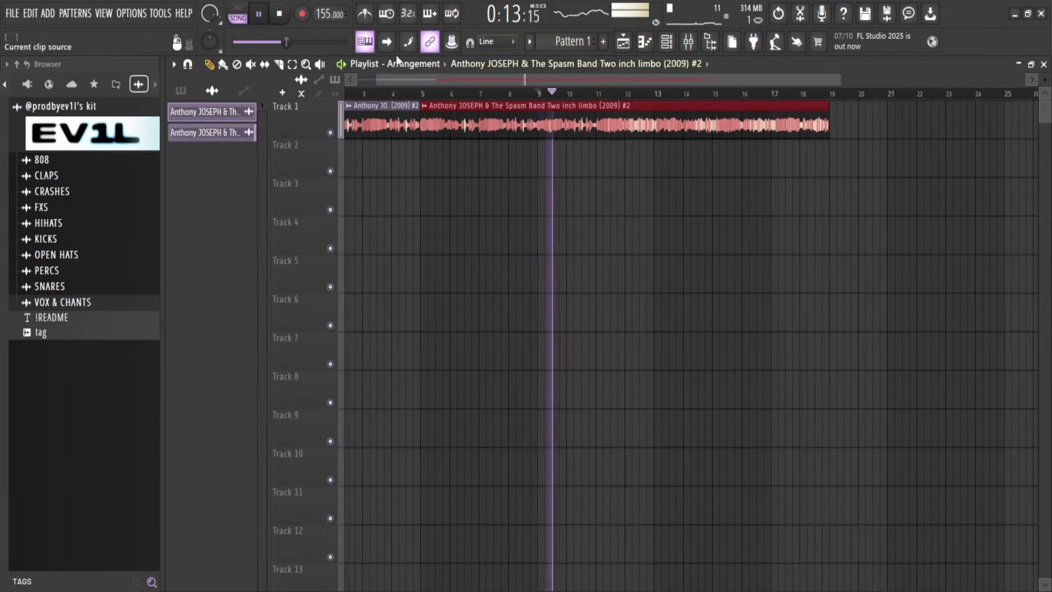
{"action": "left_click_drag", "start_coordinate": [540, 80], "coordinate": [593, 81]}
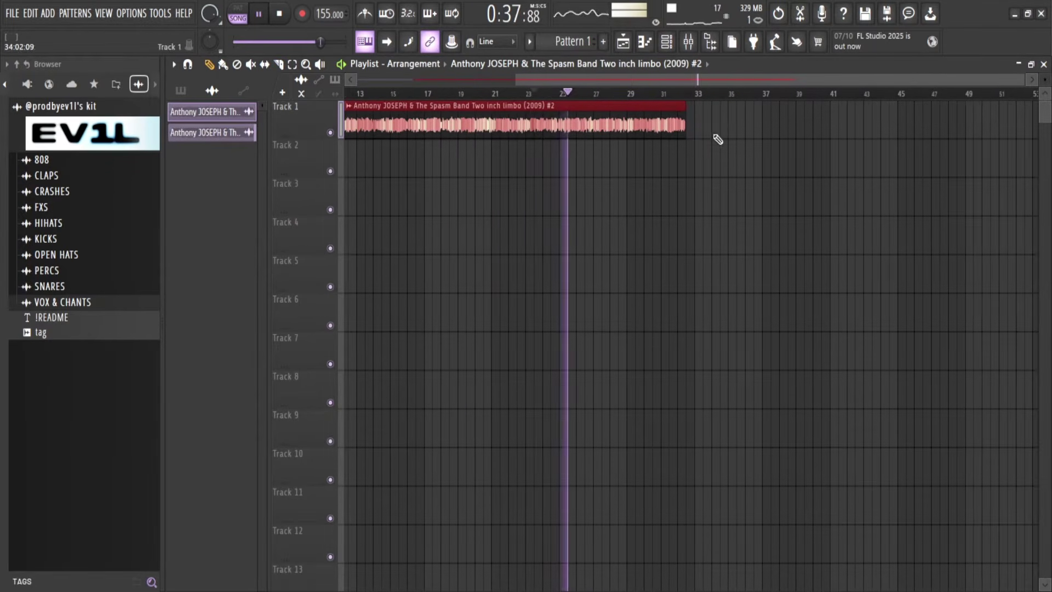
Lengthen the same clip to about bar 48 and audition the newly revealed part from around bars 32 and 33.
{"action": "key", "text": "space"}
{"action": "left_click_drag", "start_coordinate": [747, 129], "coordinate": [956, 129]}
{"action": "left_click", "coordinate": [697, 95]}
{"action": "key", "text": "space"}
{"action": "left_click_drag", "start_coordinate": [656, 84], "coordinate": [743, 83]}
{"action": "left_click", "coordinate": [528, 92]}
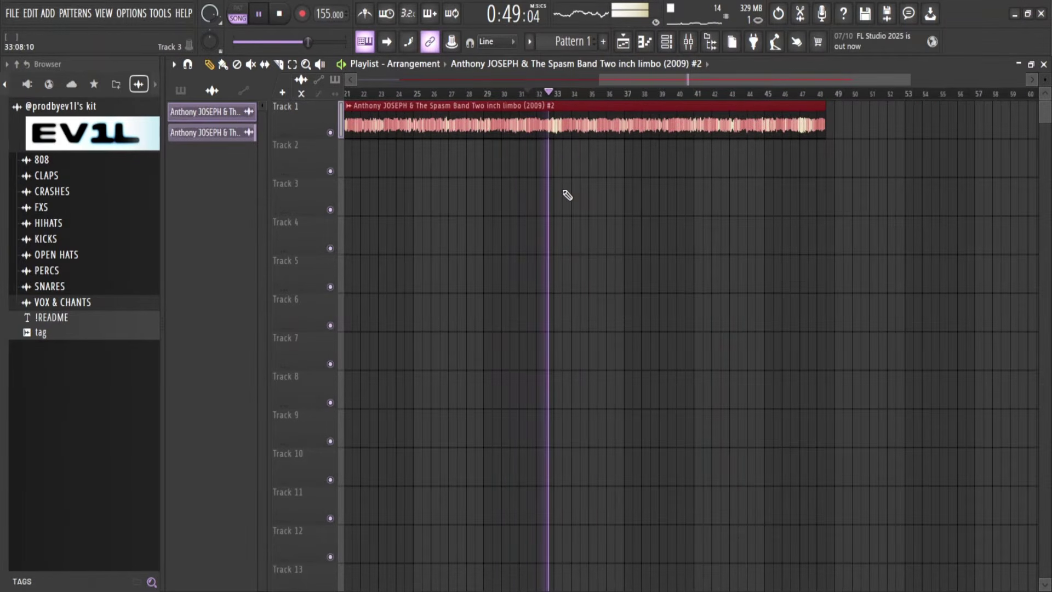
Replay the sample from about bar 30 and trim the clip to a section about two bars long, starting at bar 5.
{"action": "scroll", "coordinate": [569, 194], "scroll_direction": "up", "scroll_amount": 3}
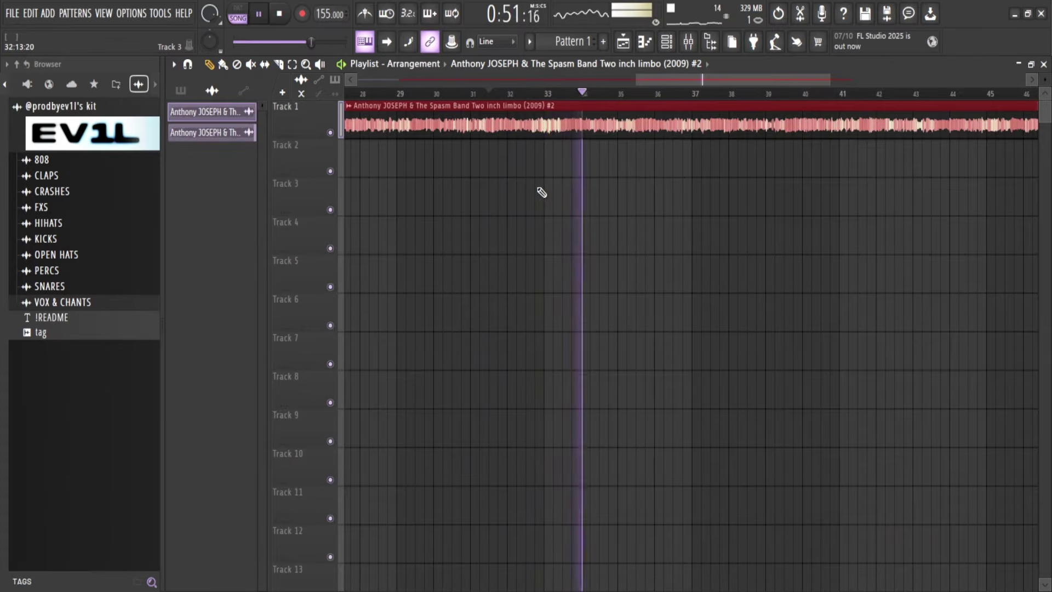
{"action": "left_click", "coordinate": [446, 94]}
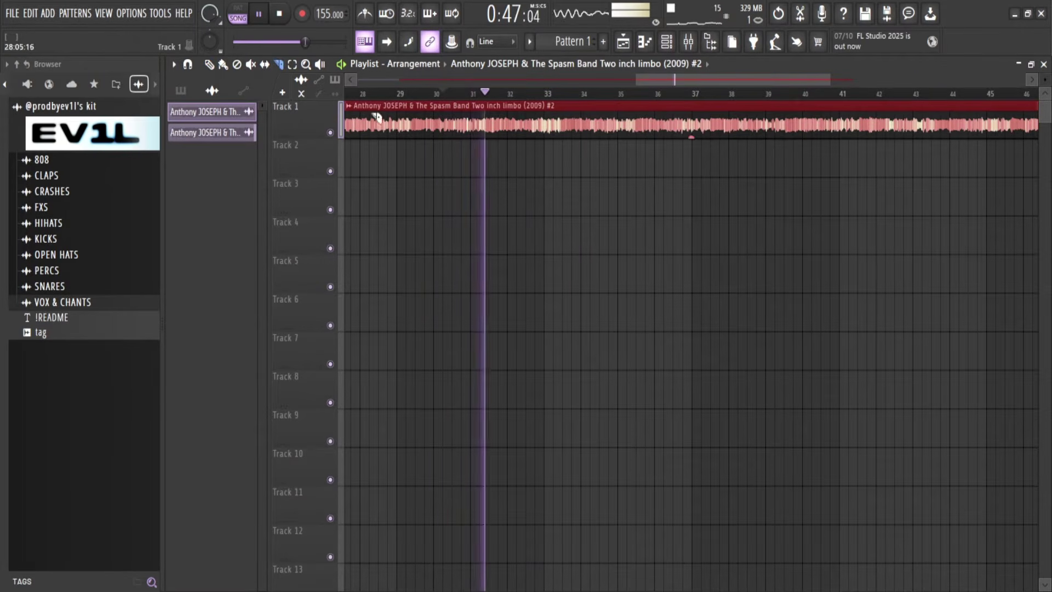
{"action": "scroll", "coordinate": [524, 177], "scroll_direction": "up", "scroll_amount": 2}
{"action": "scroll", "coordinate": [524, 176], "scroll_direction": "up", "scroll_amount": 1}
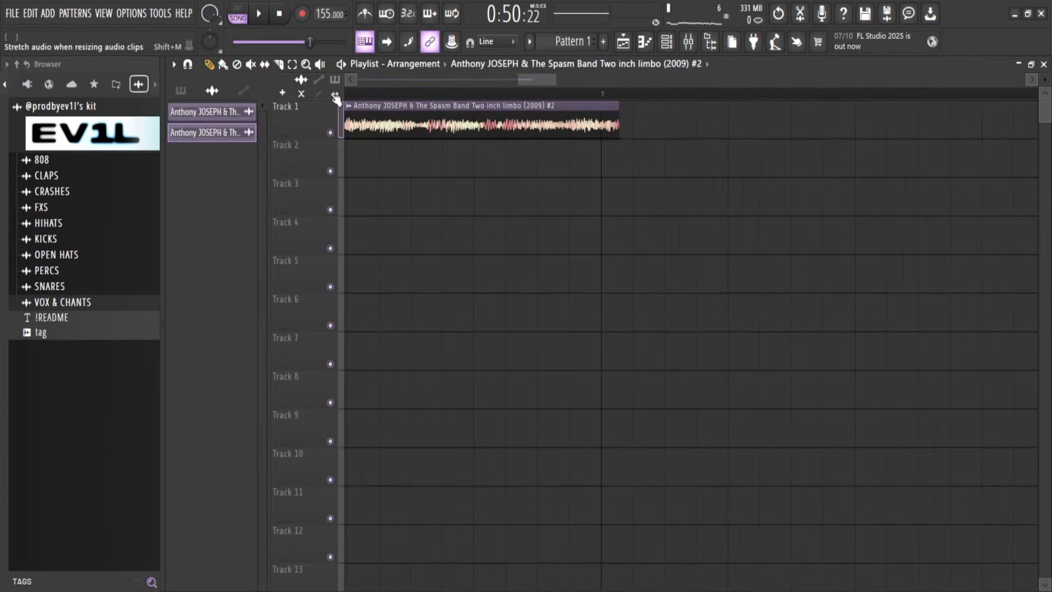
Make the trimmed section a unique sample and place it on Track 1 as a two-bar clip starting at bar 9.
{"action": "left_click", "coordinate": [349, 106]}
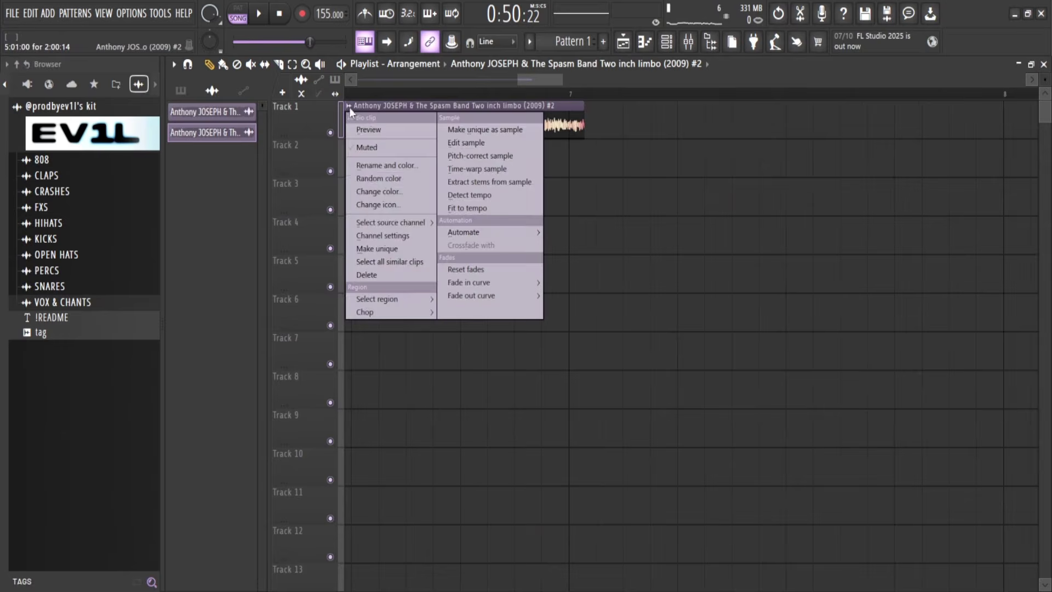
{"action": "left_click", "coordinate": [391, 262]}
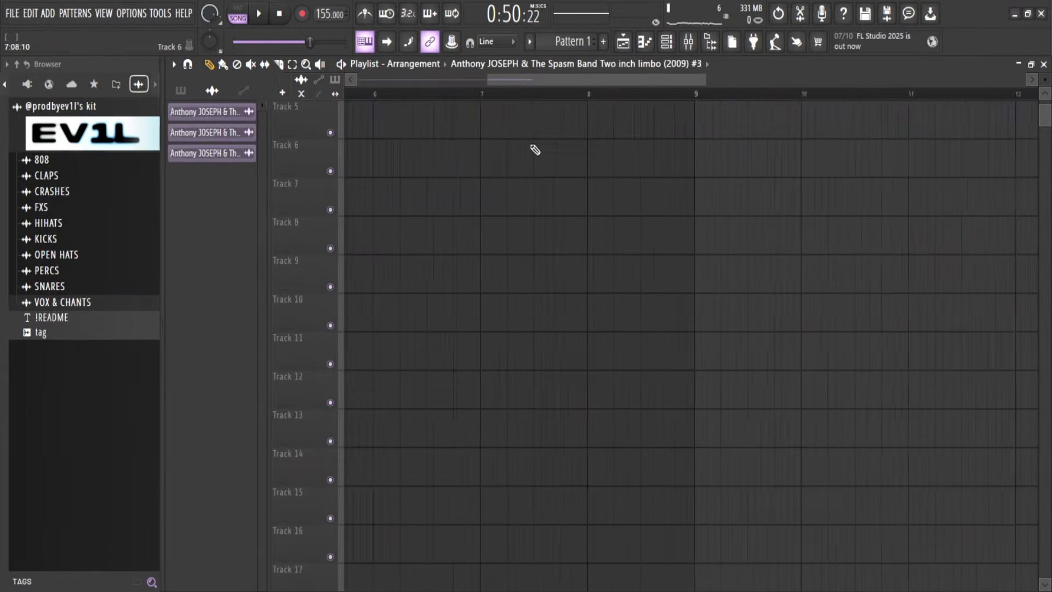
{"action": "scroll", "coordinate": [501, 109], "scroll_direction": "left", "scroll_amount": 3}
{"action": "scroll", "coordinate": [400, 134], "scroll_direction": "down", "scroll_amount": 1}
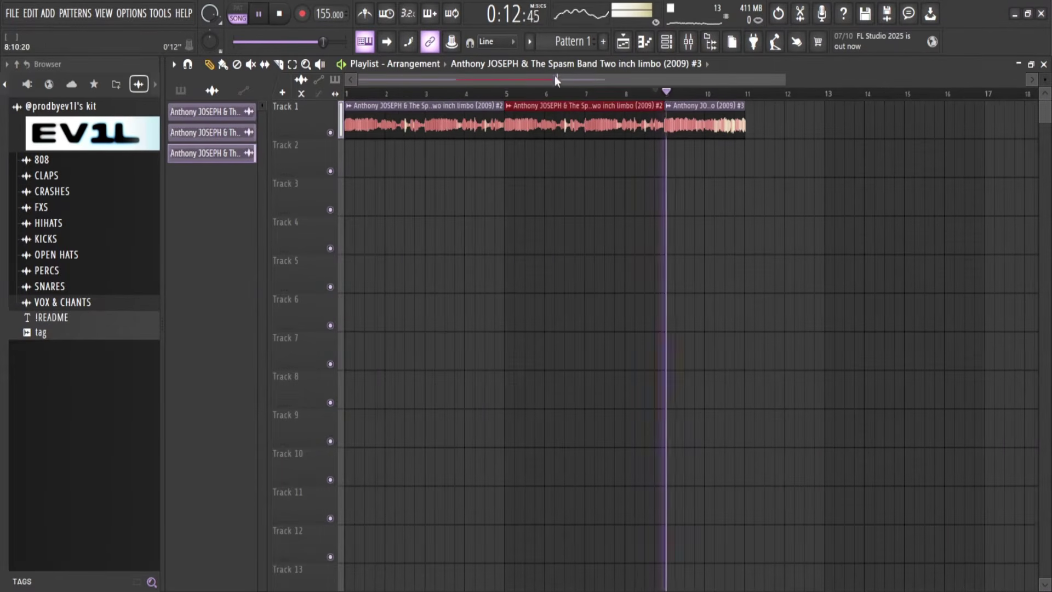
Repeat the two-bar clip up to bar 17 and set the gain of all Track 1 clips to 1.6 dB.
{"action": "left_click_drag", "start_coordinate": [555, 80], "coordinate": [610, 81]}
{"action": "scroll", "coordinate": [664, 151], "scroll_direction": "up", "scroll_amount": 4}
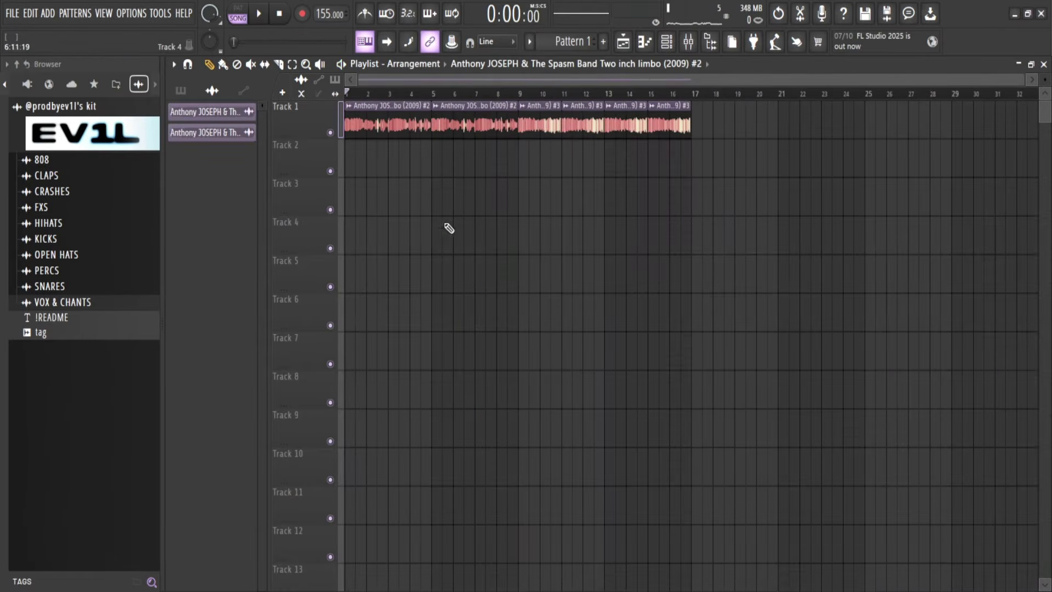
{"action": "left_click_drag", "start_coordinate": [750, 172], "coordinate": [345, 104]}
{"action": "left_click_drag", "start_coordinate": [389, 136], "coordinate": [389, 131]}
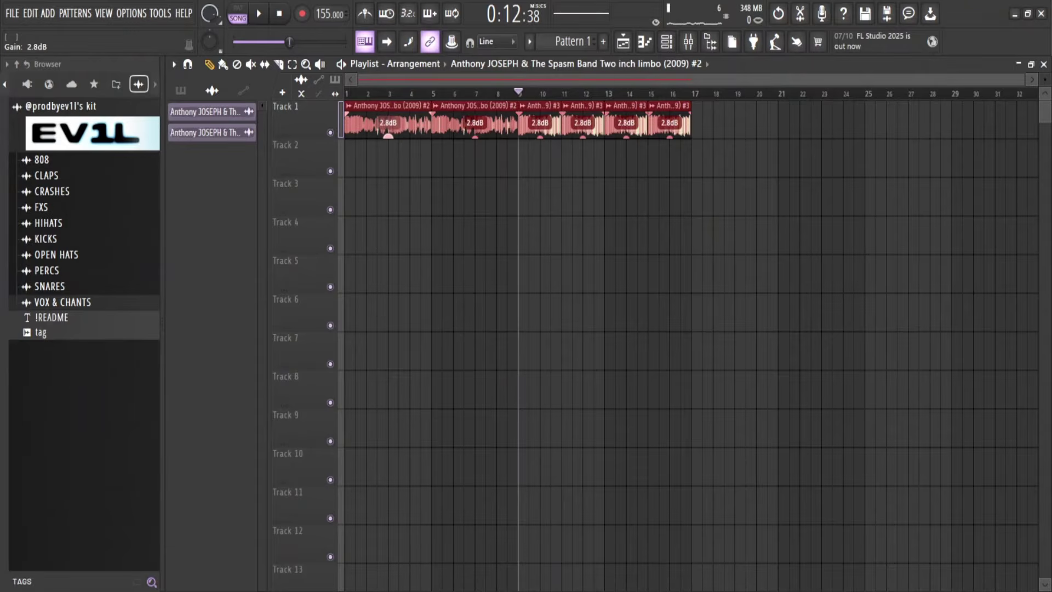
Route both sample channels to mixer track 1 and cut that track's low shelf to -18.0 at 196 Hz.
{"action": "left_click", "coordinate": [657, 42]}
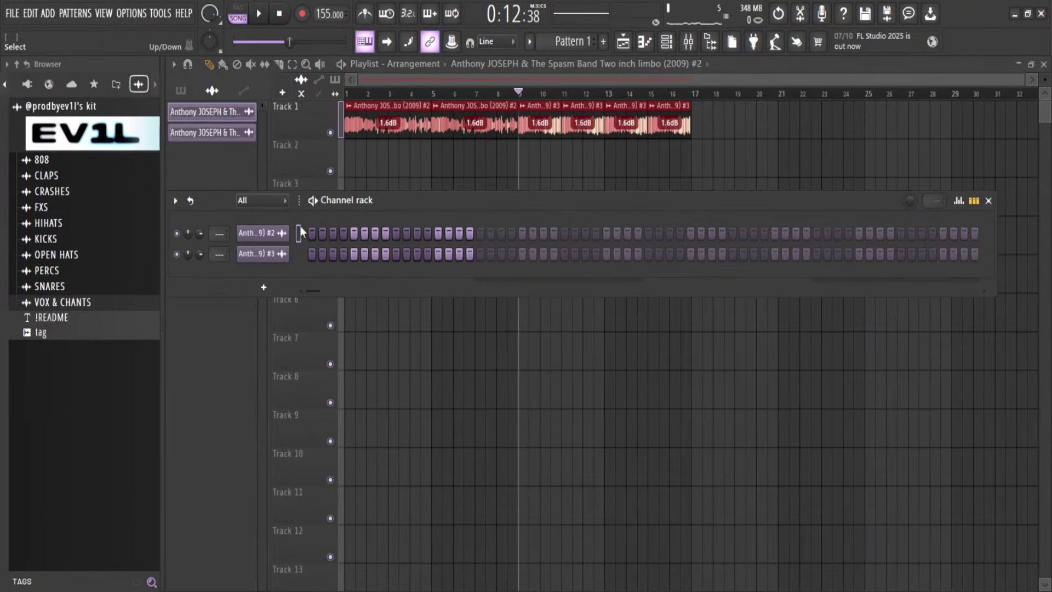
{"action": "key", "text": "ctrl+l"}
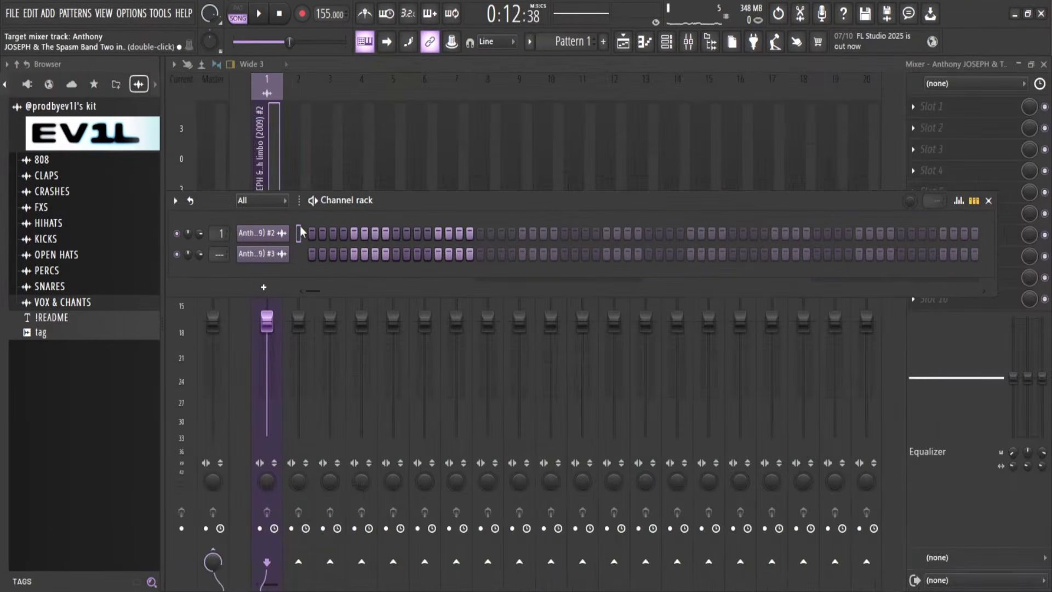
{"action": "left_click", "coordinate": [265, 163]}
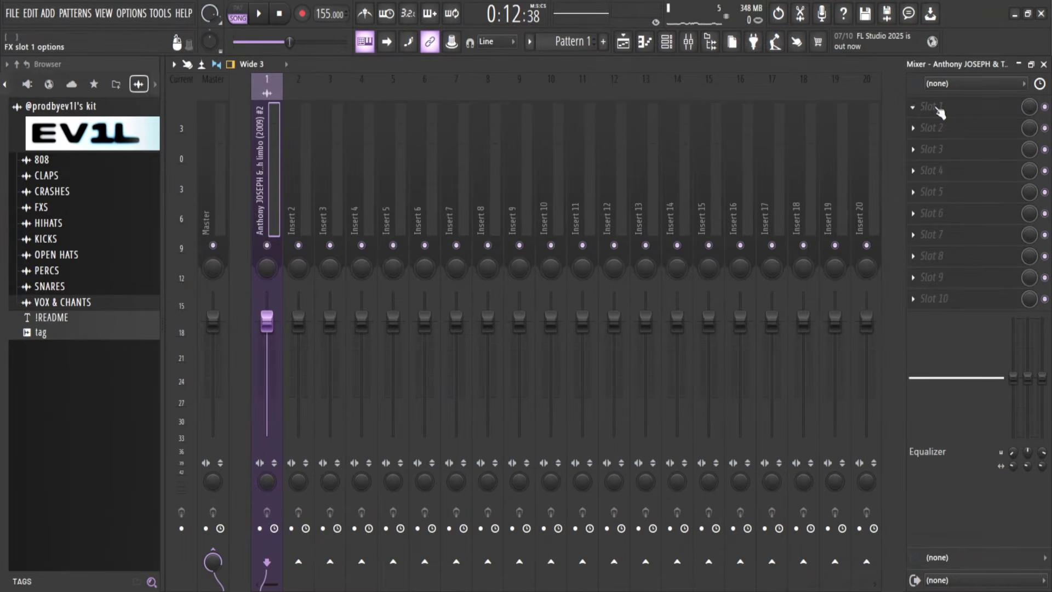
{"action": "key", "text": "F6"}
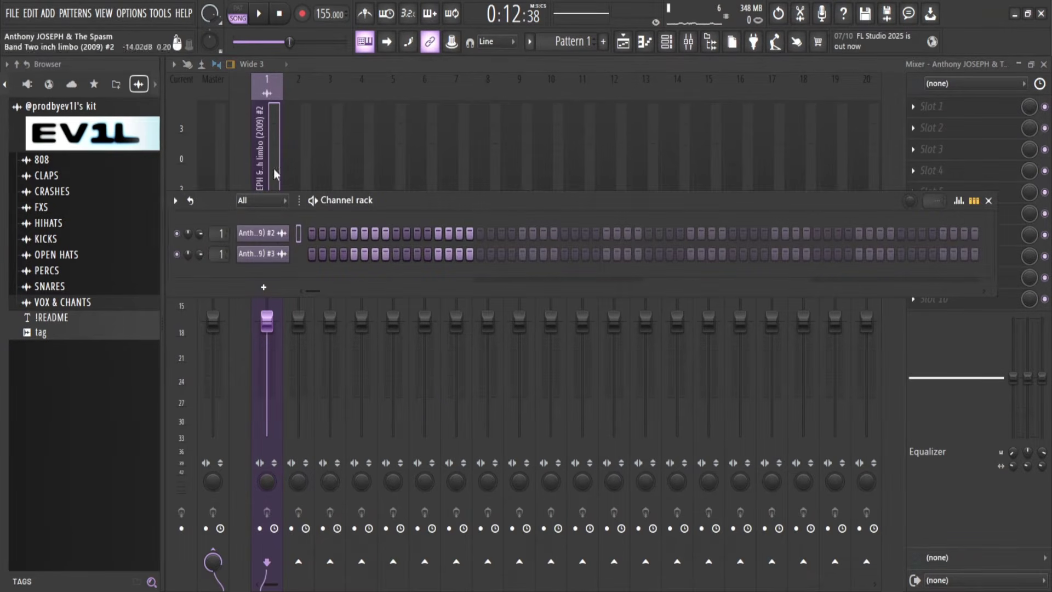
{"action": "key", "text": "F6"}
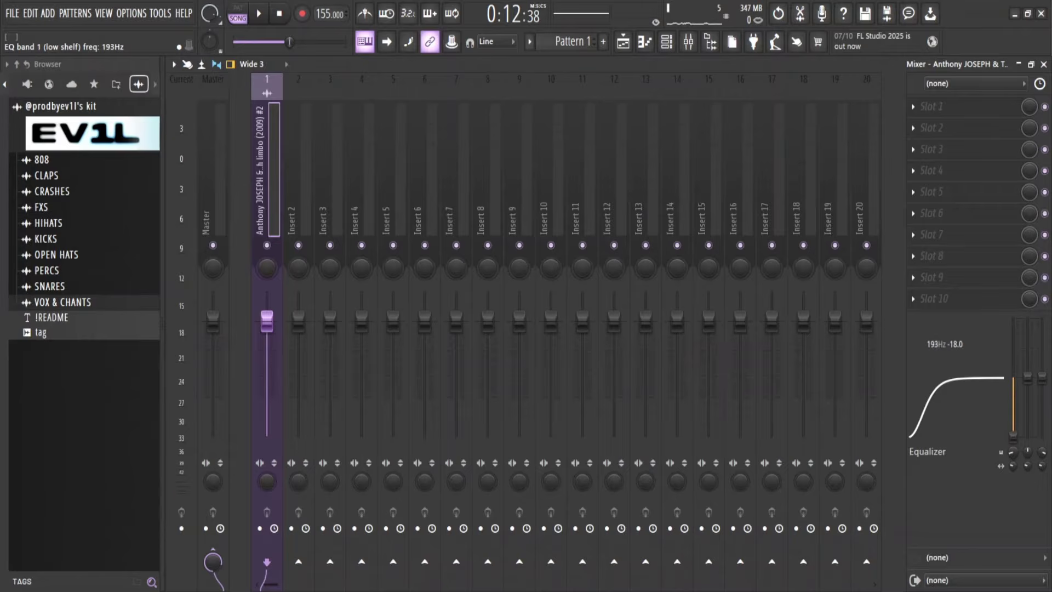
{"action": "key", "text": "space"}
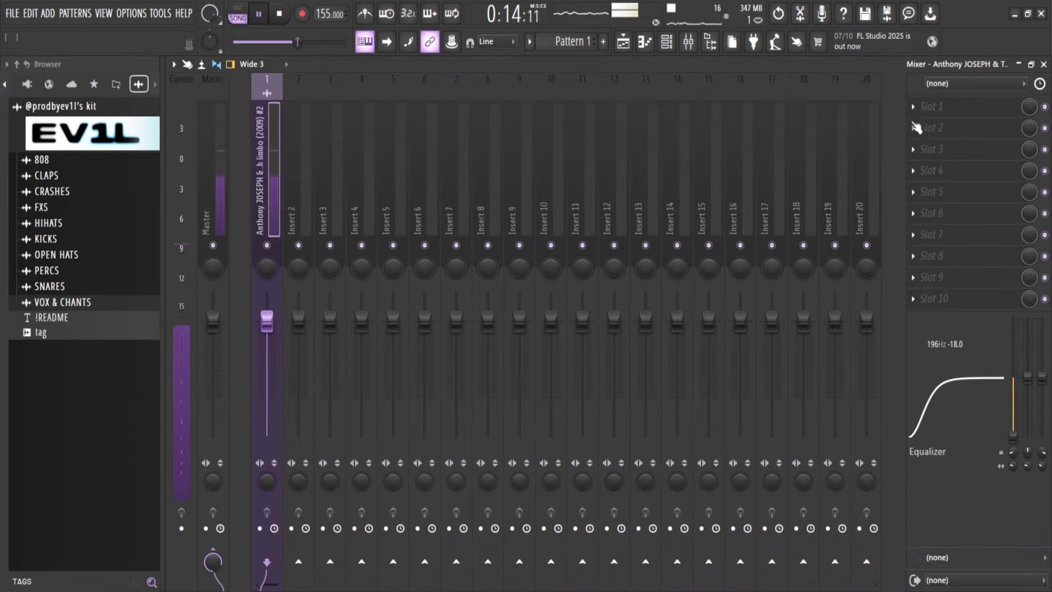
Load Fruity Flangus in effect slot 1 of mixer track 1 and lower its mix level during playback.
{"action": "left_click", "coordinate": [933, 107]}
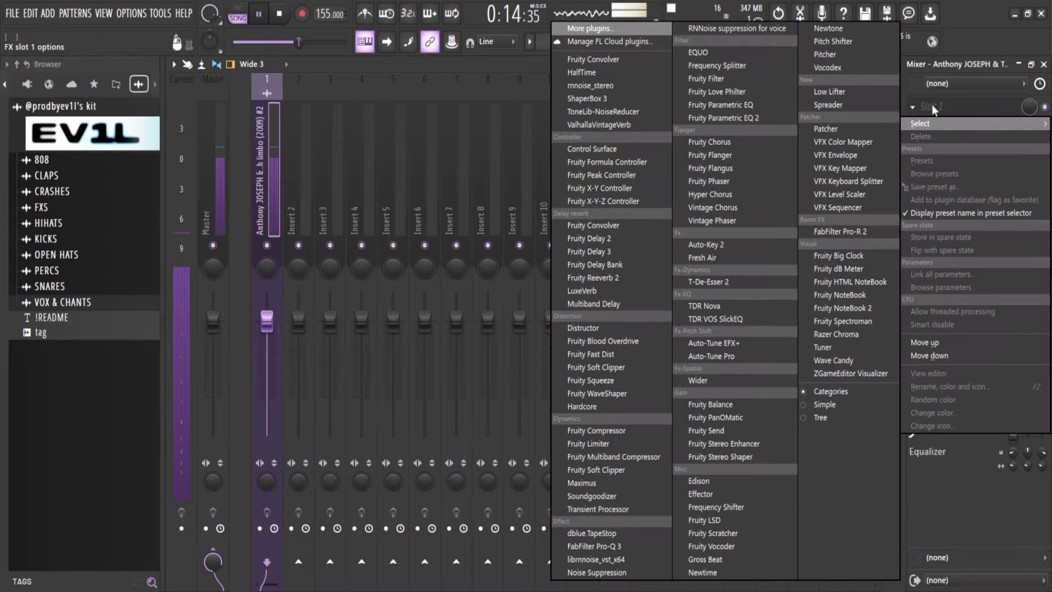
{"action": "left_click", "coordinate": [709, 168]}
{"action": "left_click", "coordinate": [480, 206]}
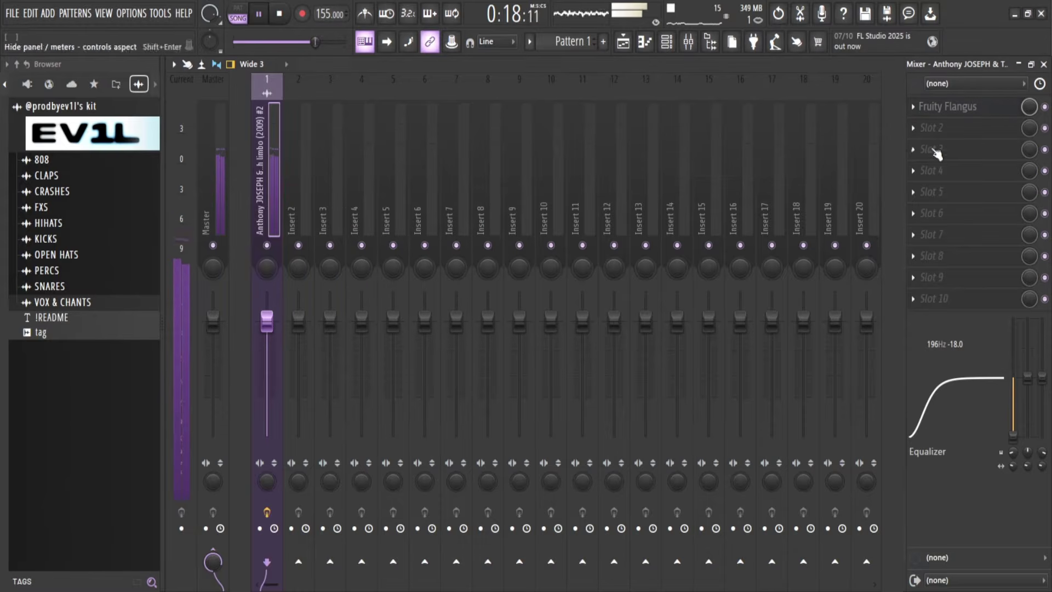
{"action": "left_click_drag", "start_coordinate": [1027, 107], "coordinate": [1027, 112]}
{"action": "key", "text": "space"}
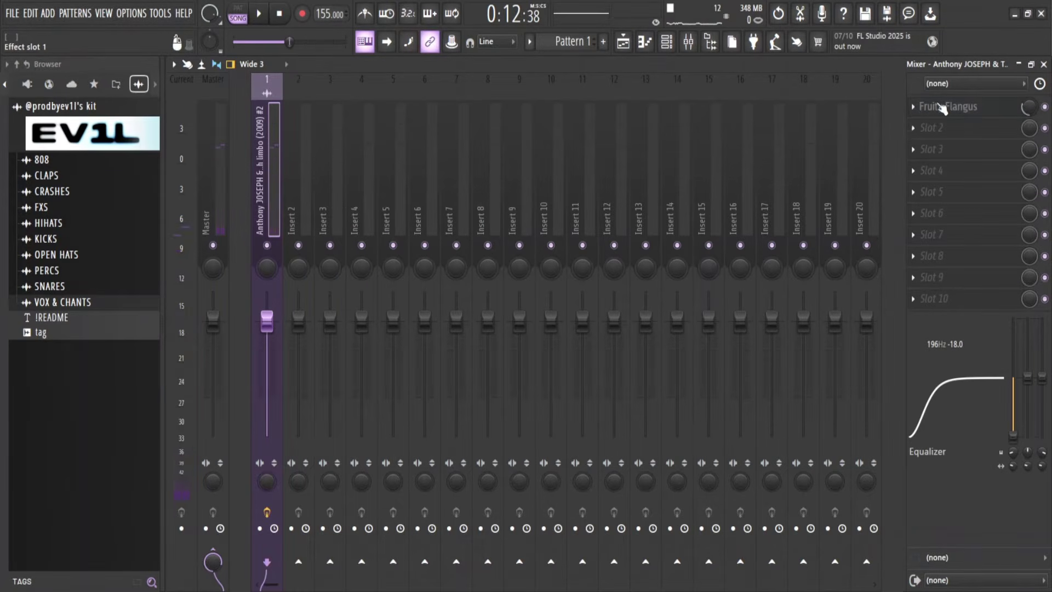
Move Fruity Flangus down to effect slot 2 and load LuxeVerb in slot 1.
{"action": "scroll", "coordinate": [940, 107], "scroll_direction": "down", "scroll_amount": 1}
{"action": "left_click", "coordinate": [937, 112]}
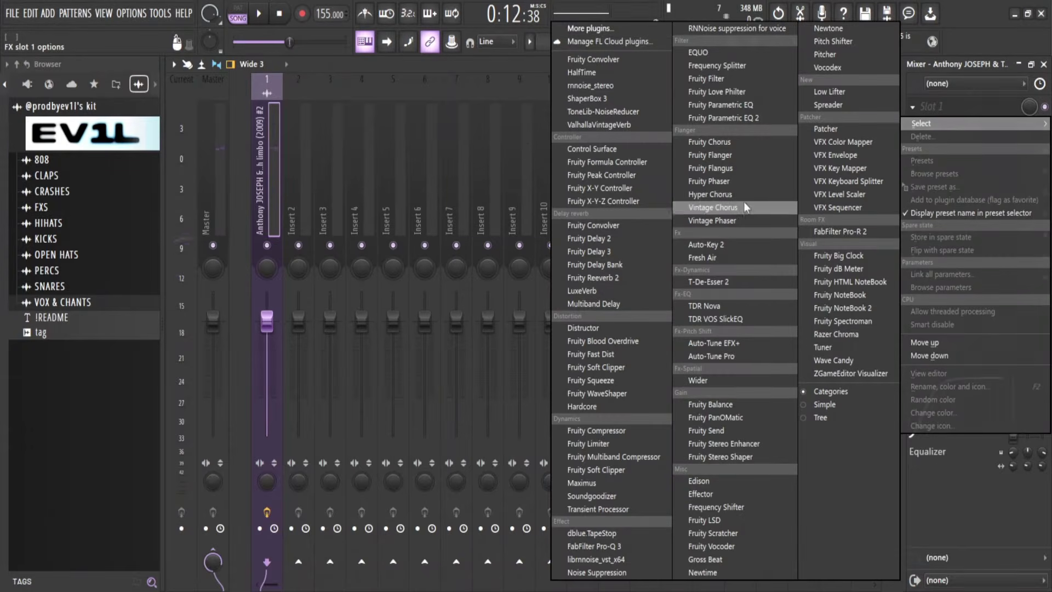
{"action": "key", "text": "Escape"}
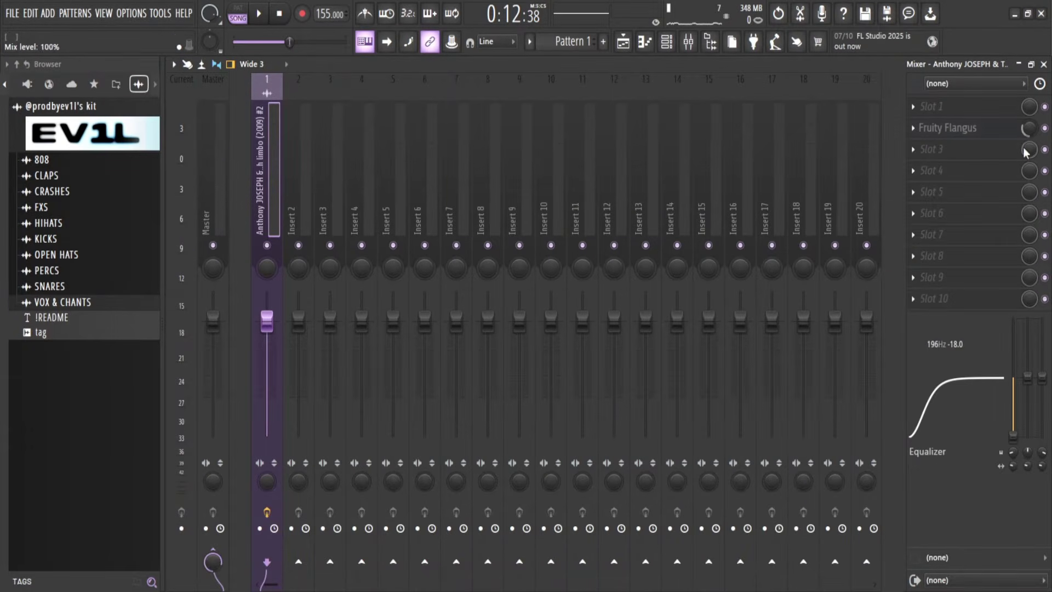
{"action": "left_click", "coordinate": [922, 110]}
{"action": "left_click", "coordinate": [593, 291]}
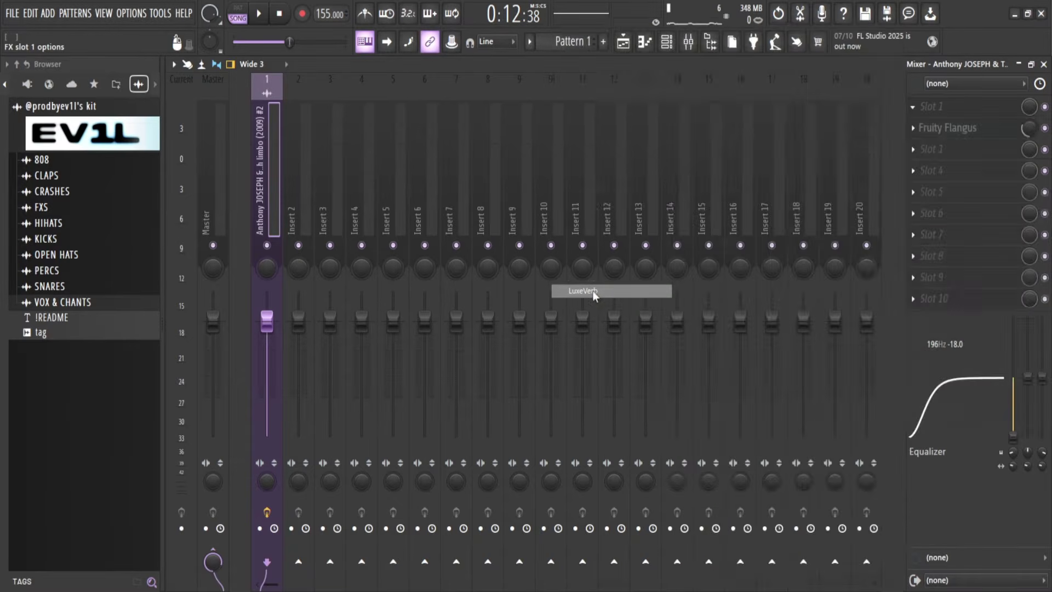
Audition the sample through LuxeVerb, close the plugin window and lower the reverb's mix level.
{"action": "key", "text": "space"}
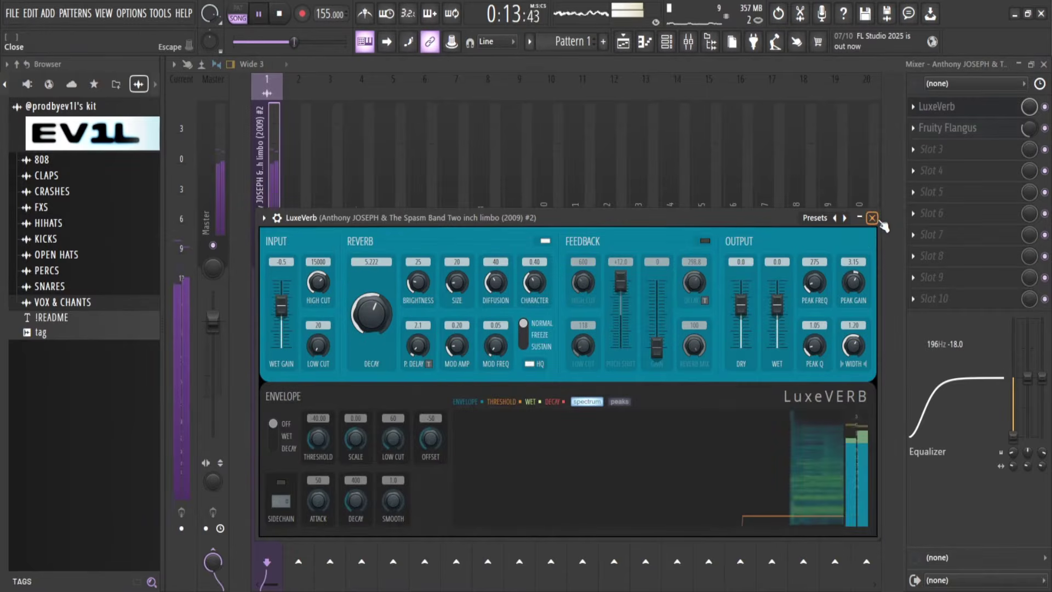
{"action": "left_click", "coordinate": [874, 216]}
{"action": "left_click_drag", "start_coordinate": [1030, 107], "coordinate": [1030, 132]}
{"action": "key", "text": "space"}
Cut the mixer track's high EQ band to -4.3 at 8.0 kHz and set LuxeVerb's decay to 2.942.
{"action": "key", "text": "space"}
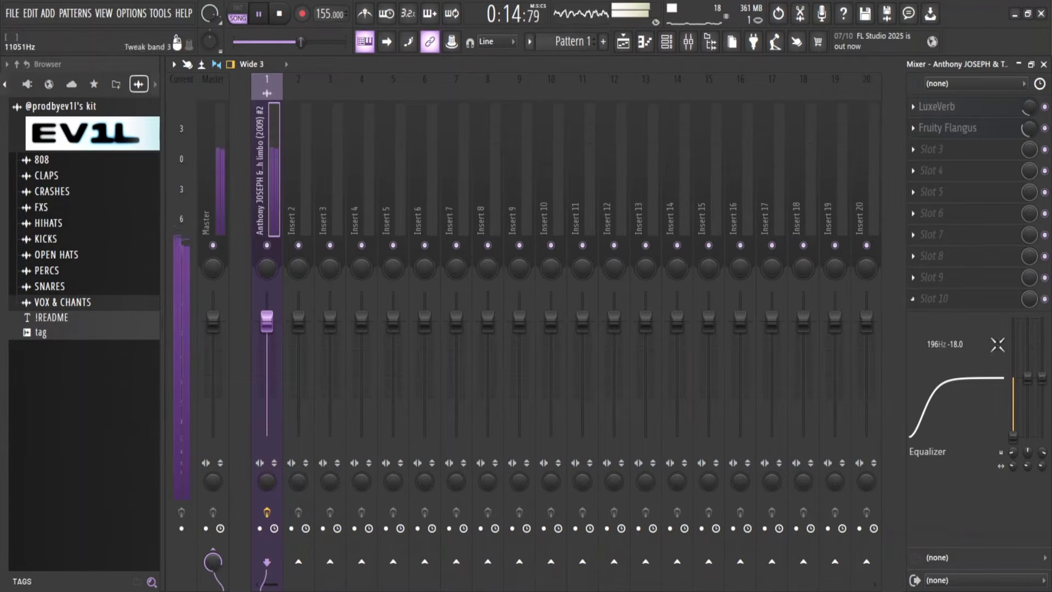
{"action": "left_click_drag", "start_coordinate": [1042, 377], "coordinate": [1041, 397]}
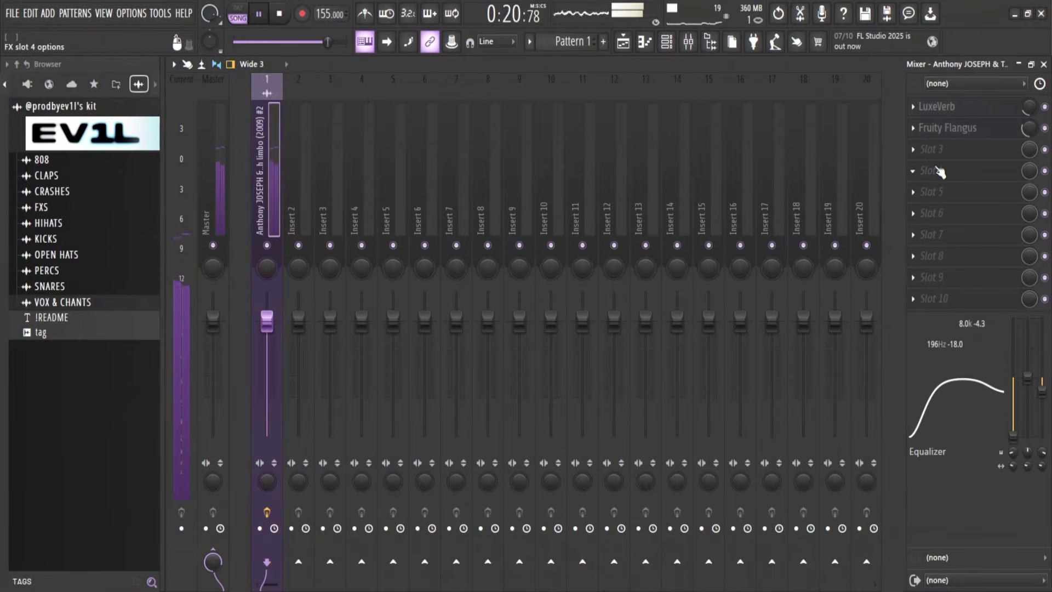
{"action": "key", "text": "space"}
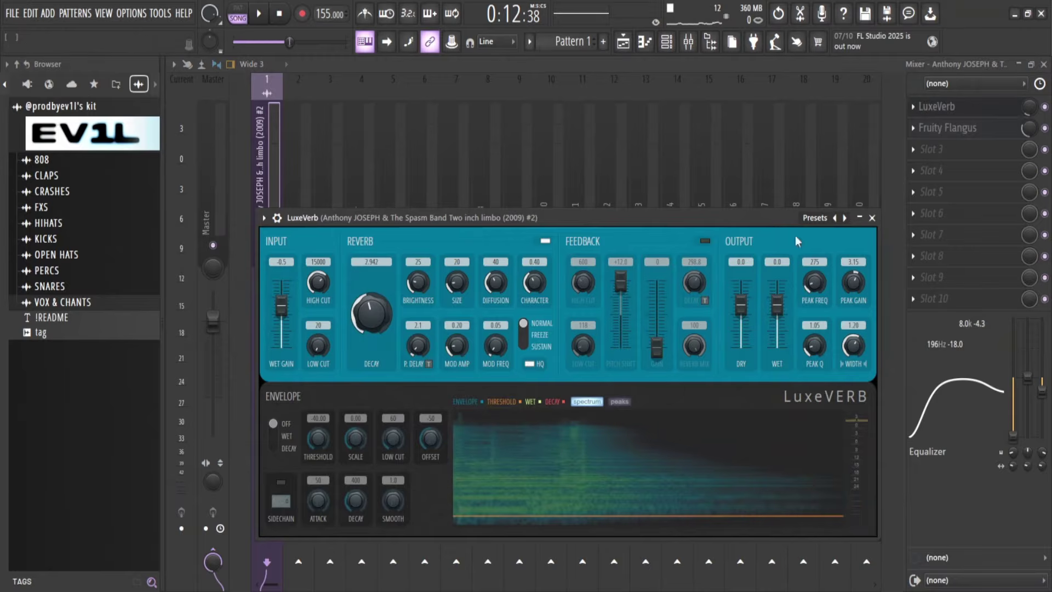
{"action": "left_click", "coordinate": [874, 219]}
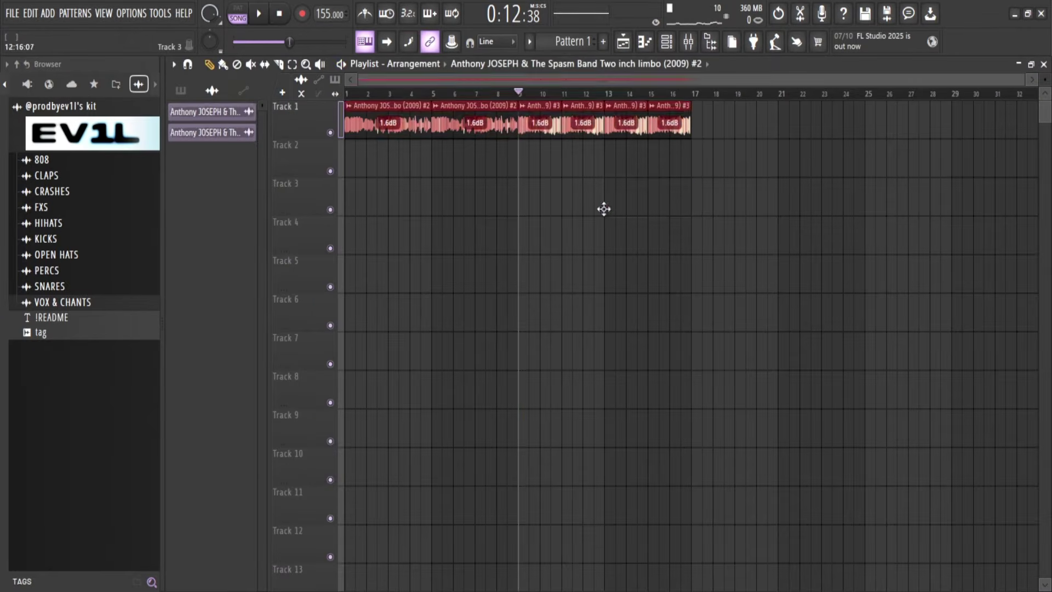
Raise mixer track 1's volume to about 0.4 dB while the loop plays, close the mixer and stop playback.
{"action": "key", "text": "space"}
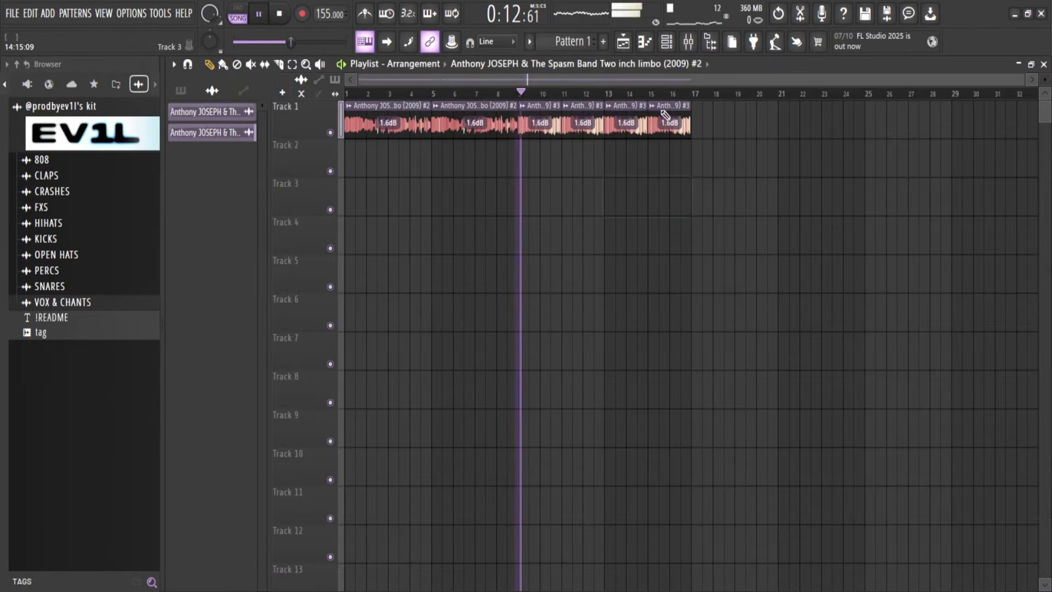
{"action": "key", "text": "F9"}
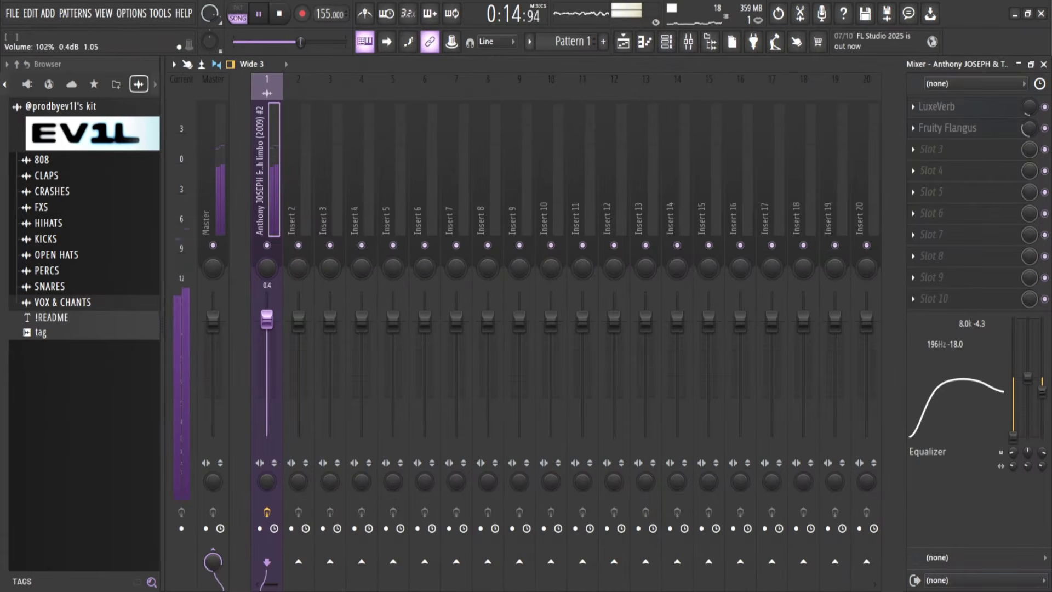
{"action": "left_click", "coordinate": [1044, 64]}
{"action": "key", "text": "space"}
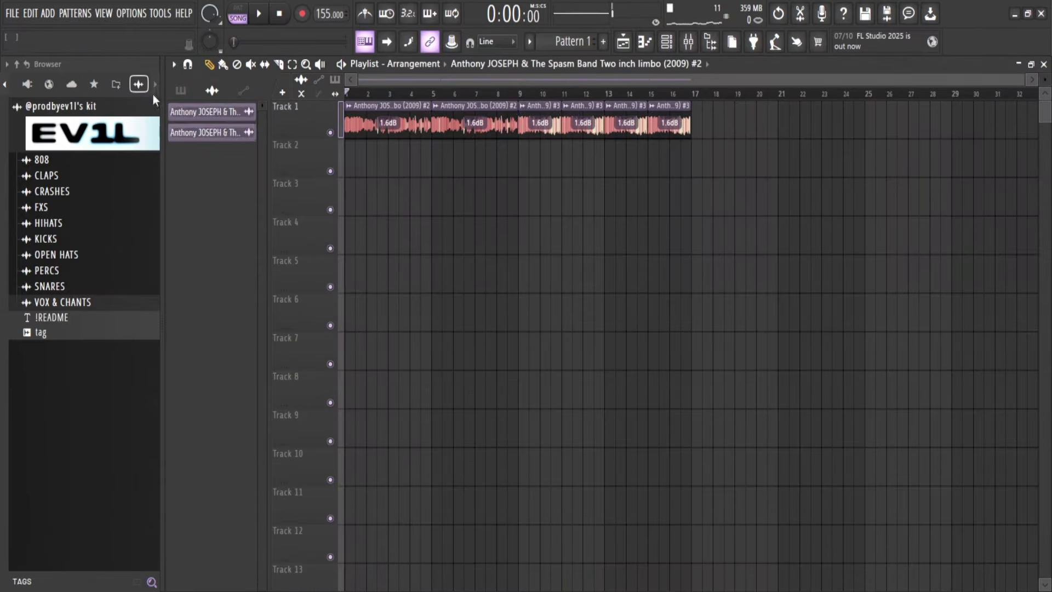
Place Pattern 1 on Track 2 of the playlist, spanning from bar 1 to bar 9.
{"action": "key", "text": "b"}
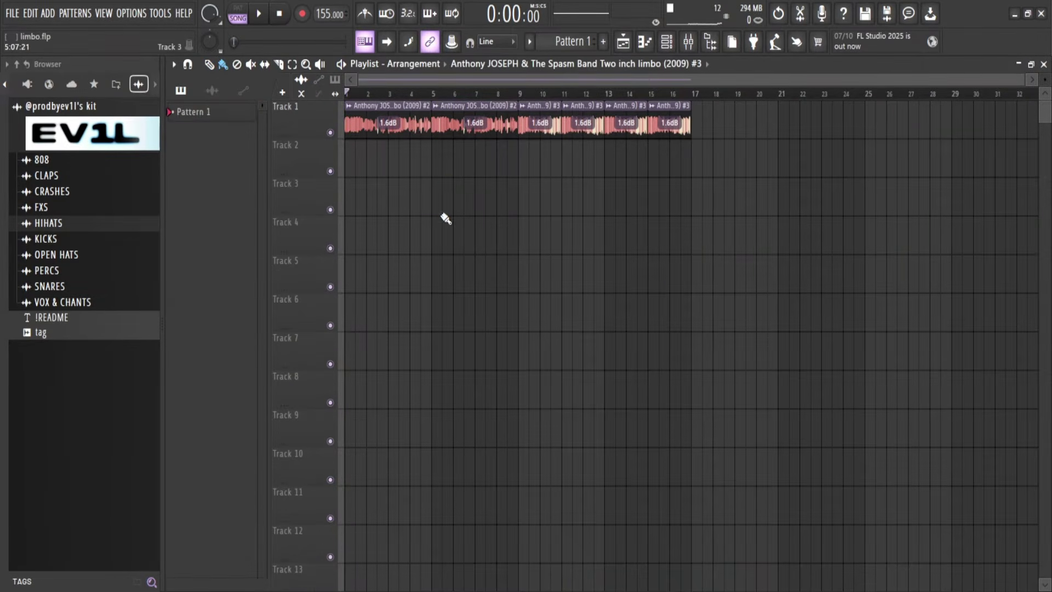
{"action": "left_click", "coordinate": [453, 214]}
{"action": "left_click_drag", "start_coordinate": [570, 213], "coordinate": [532, 213]}
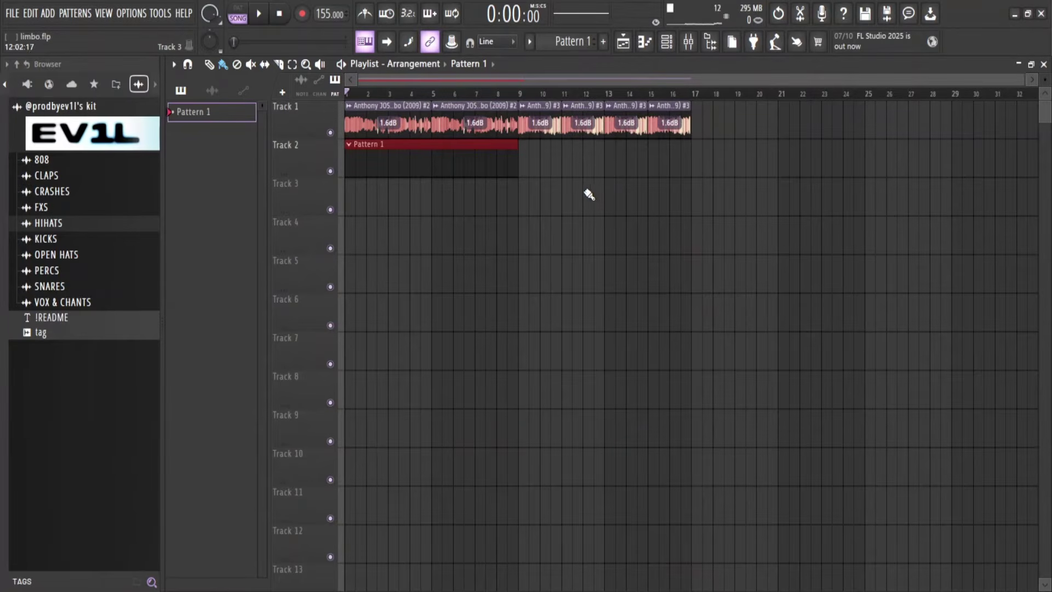
{"action": "left_click", "coordinate": [568, 234]}
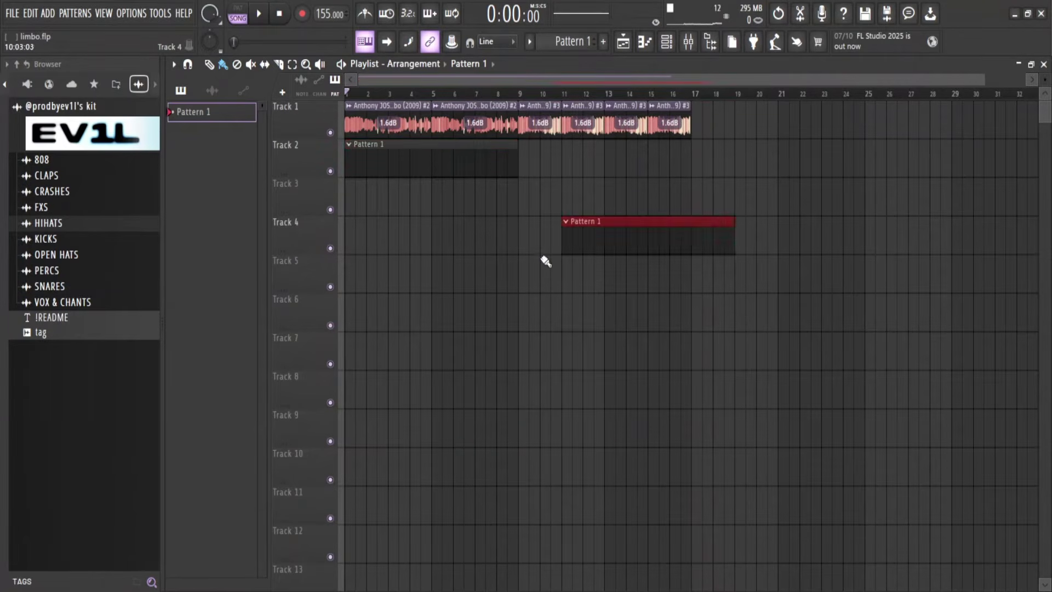
{"action": "right_click", "coordinate": [588, 241]}
{"action": "left_click", "coordinate": [663, 48]}
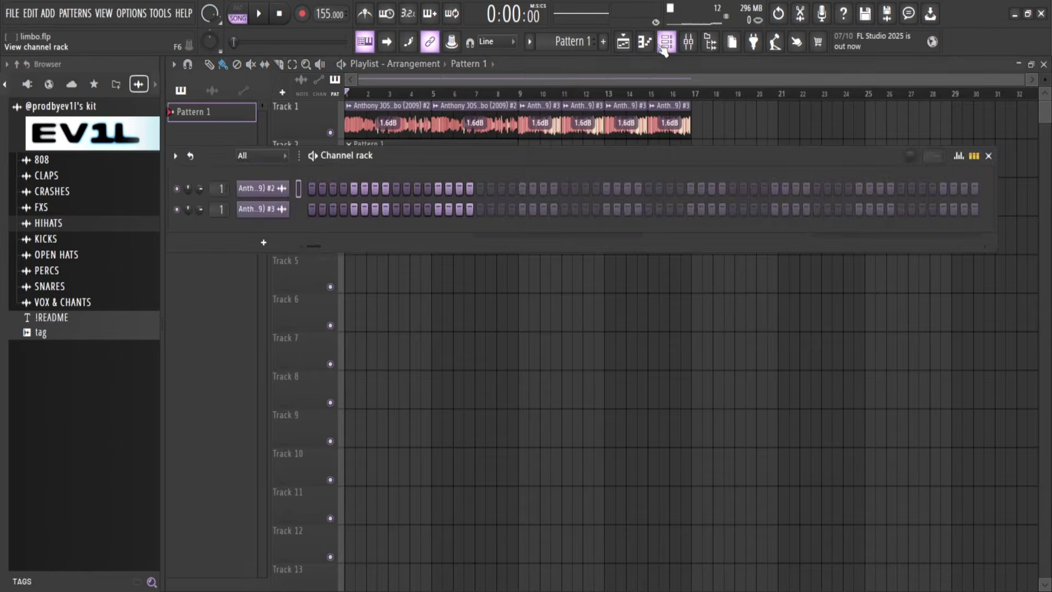
{"action": "left_click", "coordinate": [663, 48]}
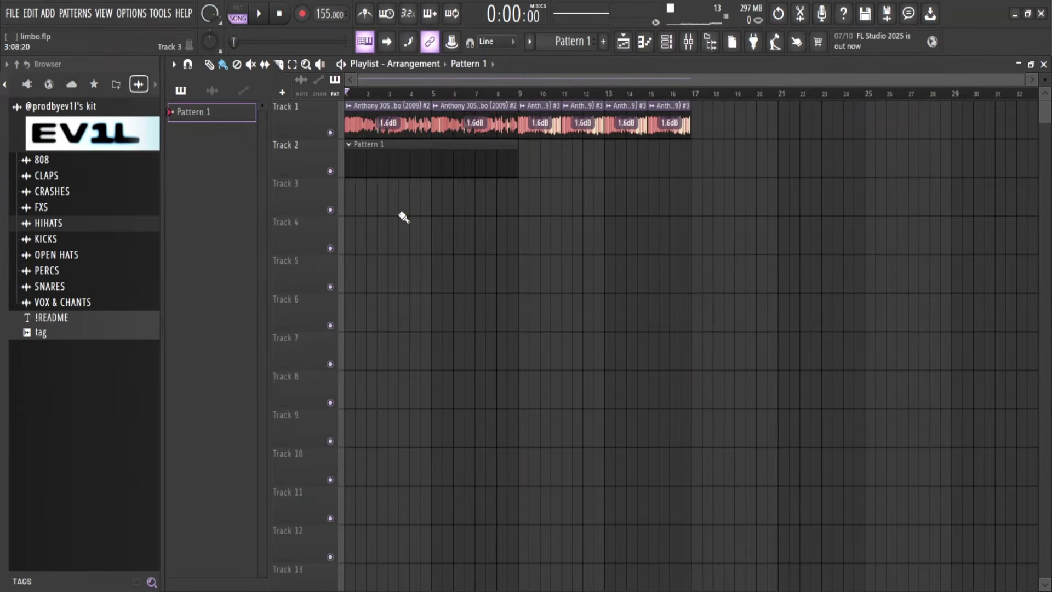
Open the channel rack with its channel filter set to All.
{"action": "left_click", "coordinate": [669, 47]}
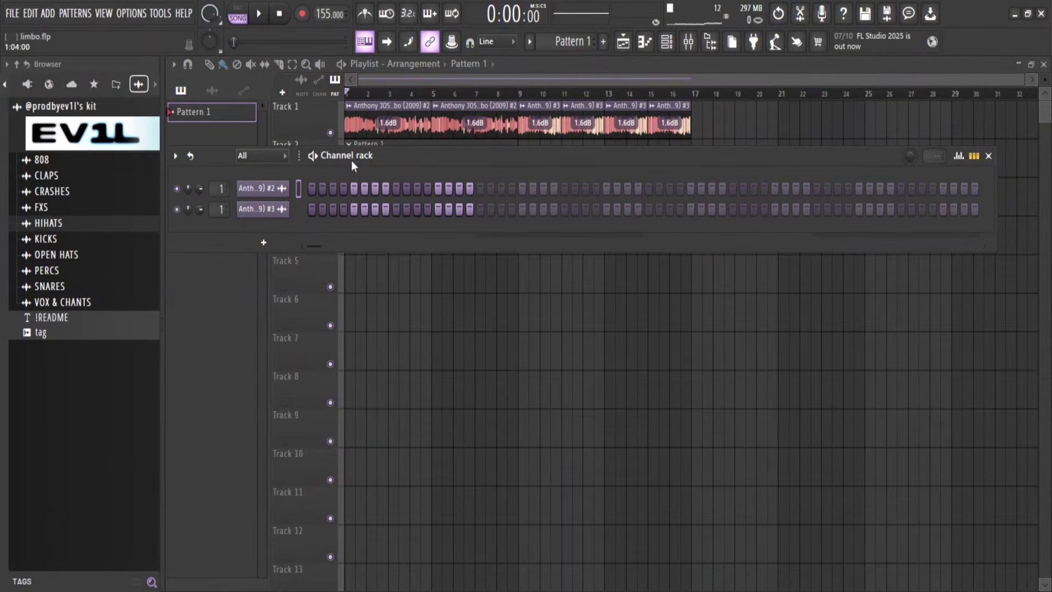
{"action": "left_click", "coordinate": [262, 157]}
{"action": "left_click", "coordinate": [260, 170]}
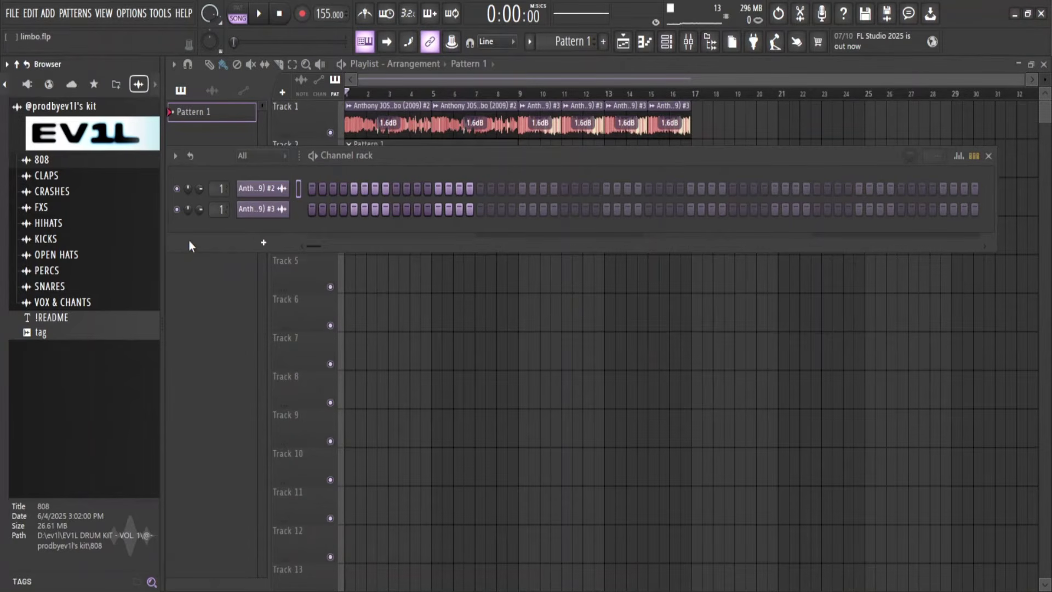
Audition the TING, KEN, TINY, SHARP and FANCY samples from the kit's HIHATS folder, the last ones against the playing loop.
{"action": "left_click", "coordinate": [49, 223]}
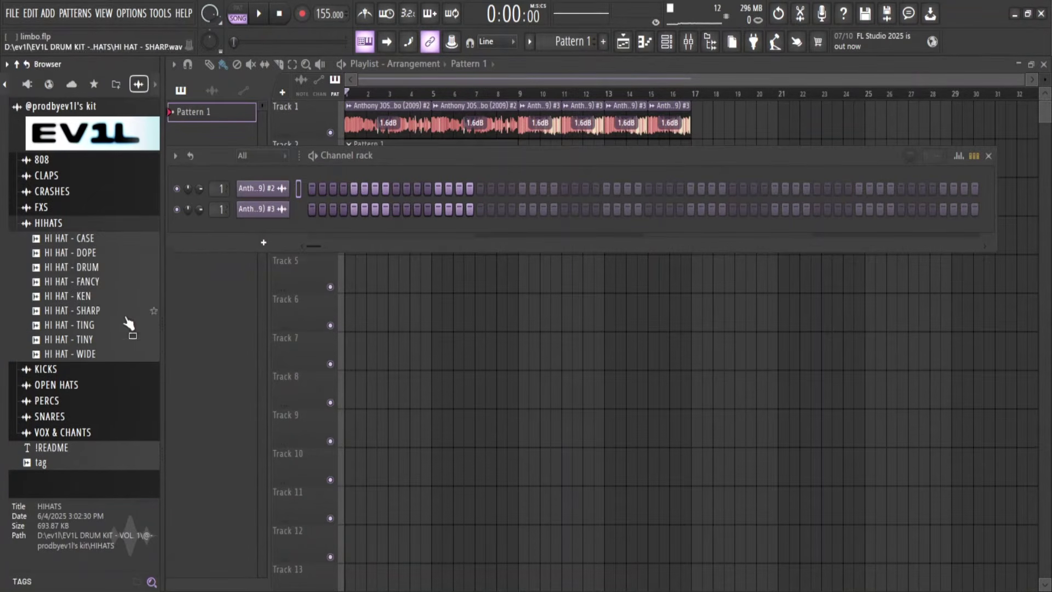
{"action": "left_click", "coordinate": [84, 328]}
{"action": "left_click", "coordinate": [86, 296]}
{"action": "left_click", "coordinate": [99, 339]}
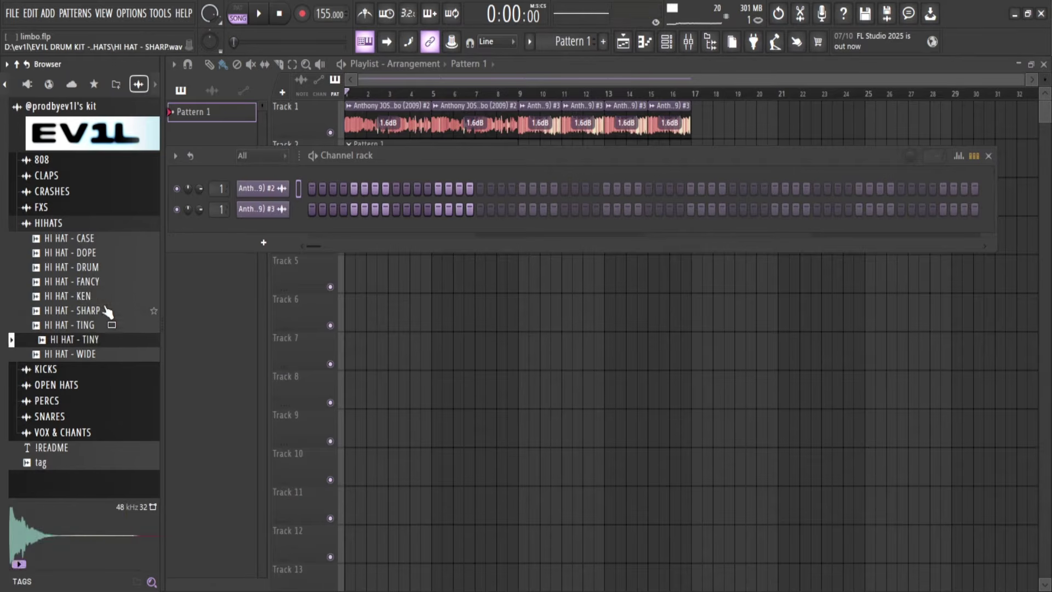
{"action": "left_click", "coordinate": [107, 311]}
{"action": "left_click", "coordinate": [98, 282]}
{"action": "key", "text": "space"}
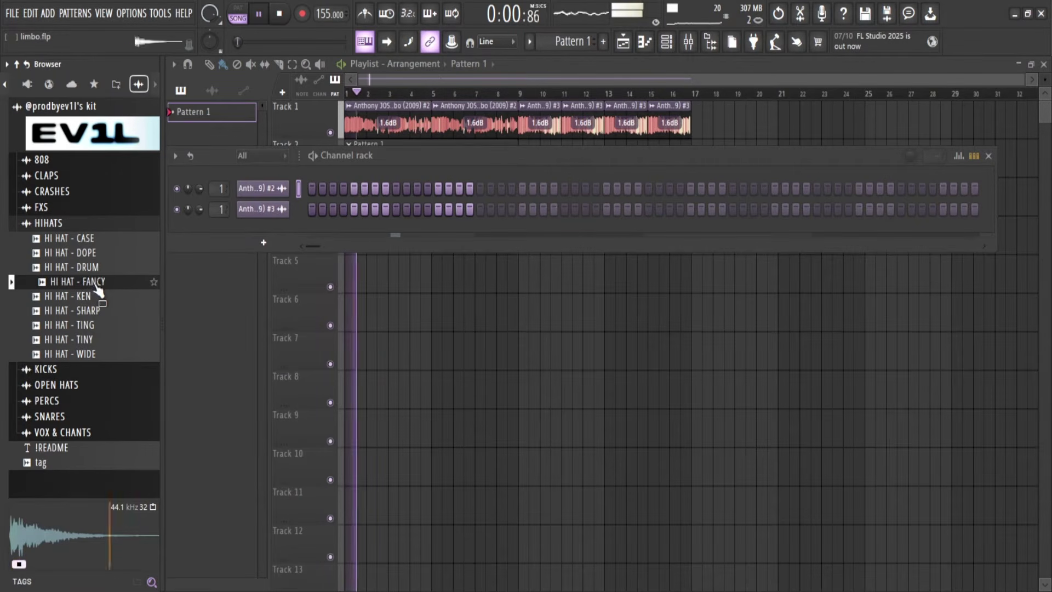
{"action": "left_click", "coordinate": [77, 297]}
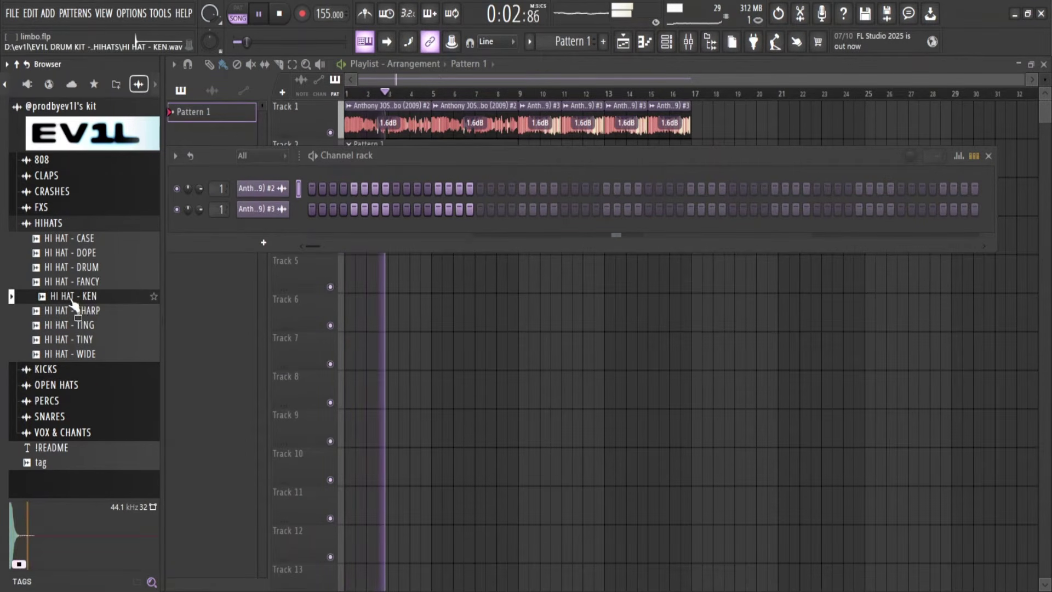
Add the HI HAT - KEN sample to the channel rack as a new channel and stop playback.
{"action": "left_click_drag", "start_coordinate": [78, 311], "coordinate": [200, 239]}
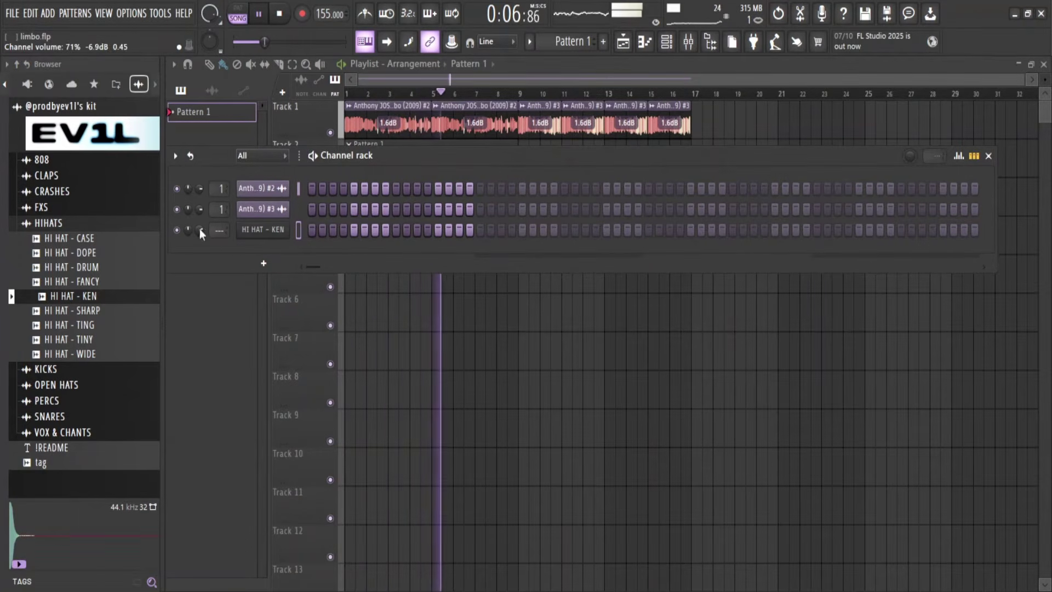
{"action": "right_click", "coordinate": [247, 230]}
{"action": "left_click", "coordinate": [201, 248]}
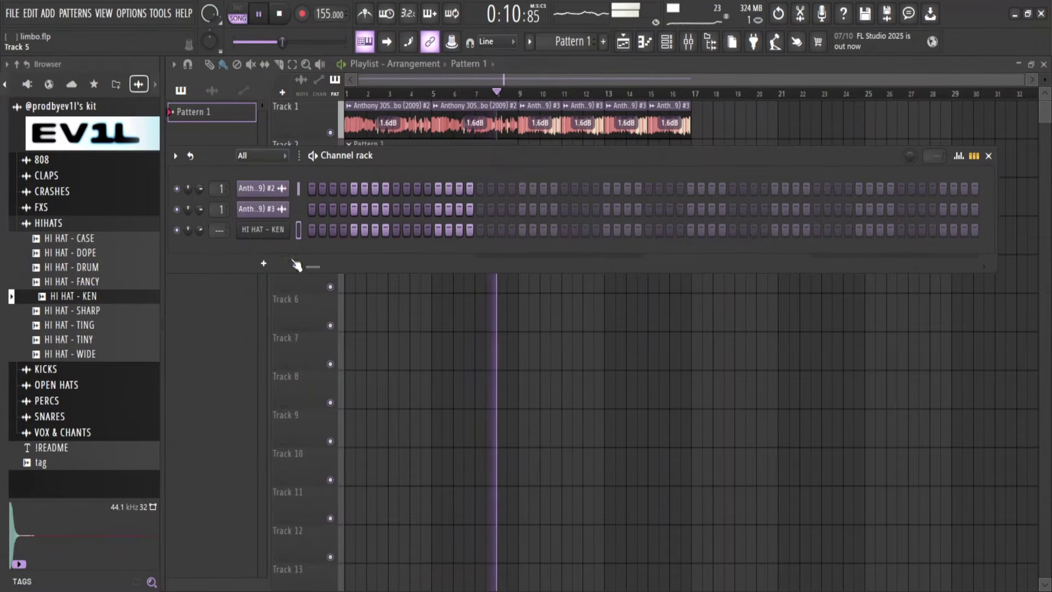
{"action": "key", "text": "space"}
{"action": "left_click", "coordinate": [666, 41]}
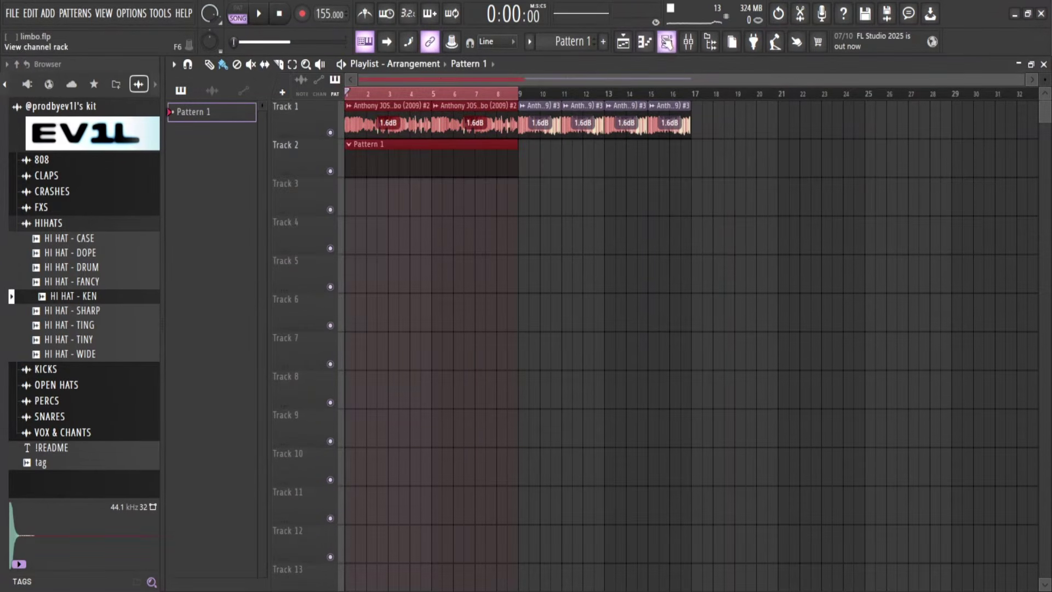
{"action": "left_click", "coordinate": [666, 41]}
Fill the HI HAT - KEN channel every 2 steps and duplicate its notes across four bars in the piano roll.
{"action": "right_click", "coordinate": [243, 241]}
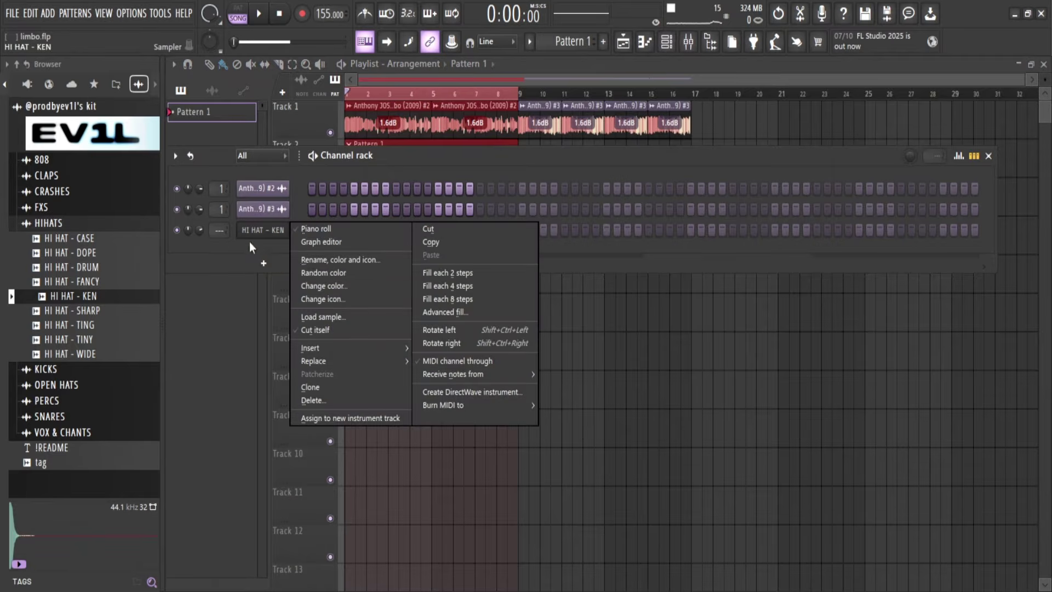
{"action": "left_click", "coordinate": [430, 271]}
{"action": "right_click", "coordinate": [285, 230]}
{"action": "left_click", "coordinate": [307, 232]}
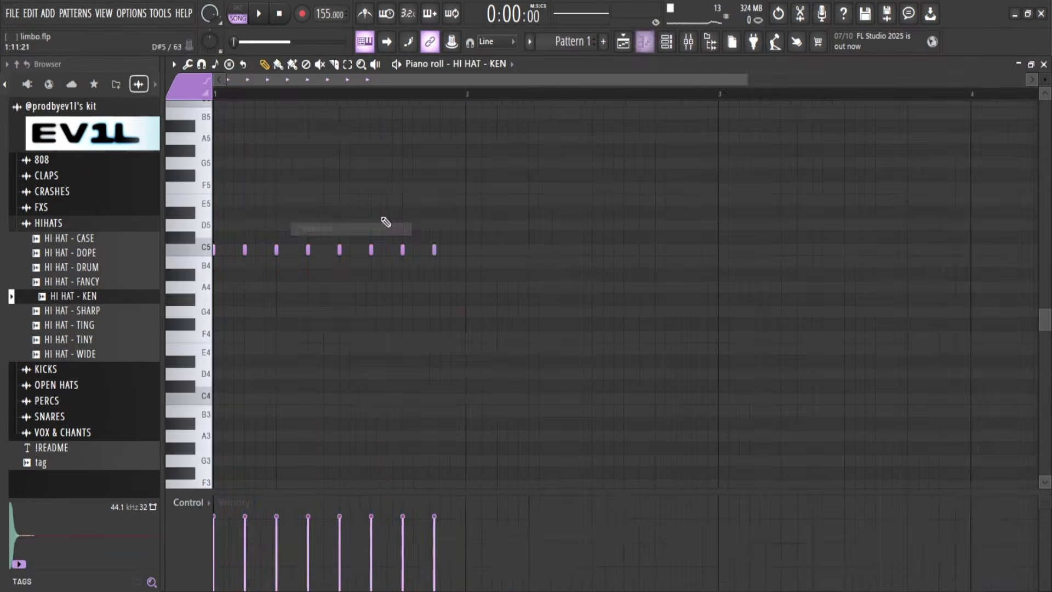
{"action": "key", "text": "ctrl+b"}
{"action": "key", "text": "ctrl+b"}
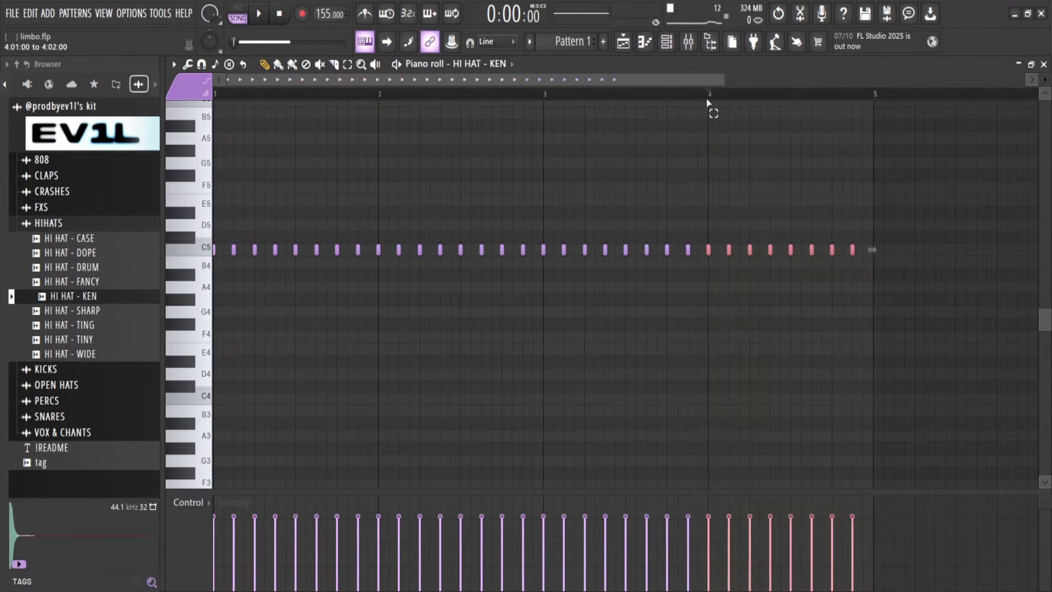
Return to the playlist with the channel rack shown and listen to the hi-hats against the sample loop.
{"action": "key", "text": "F6"}
{"action": "key", "text": "space"}
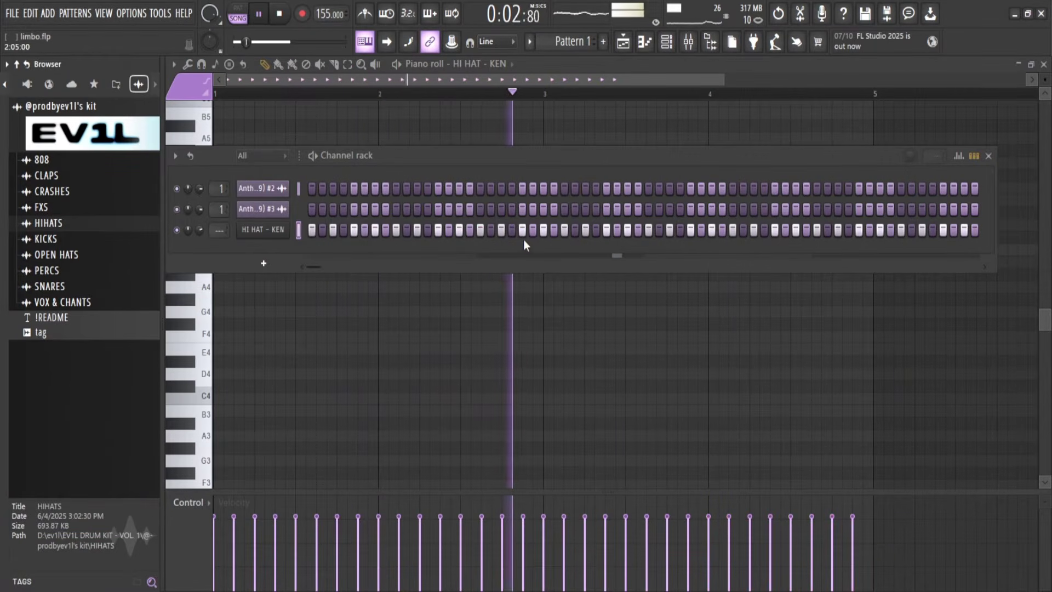
{"action": "key", "text": "F5"}
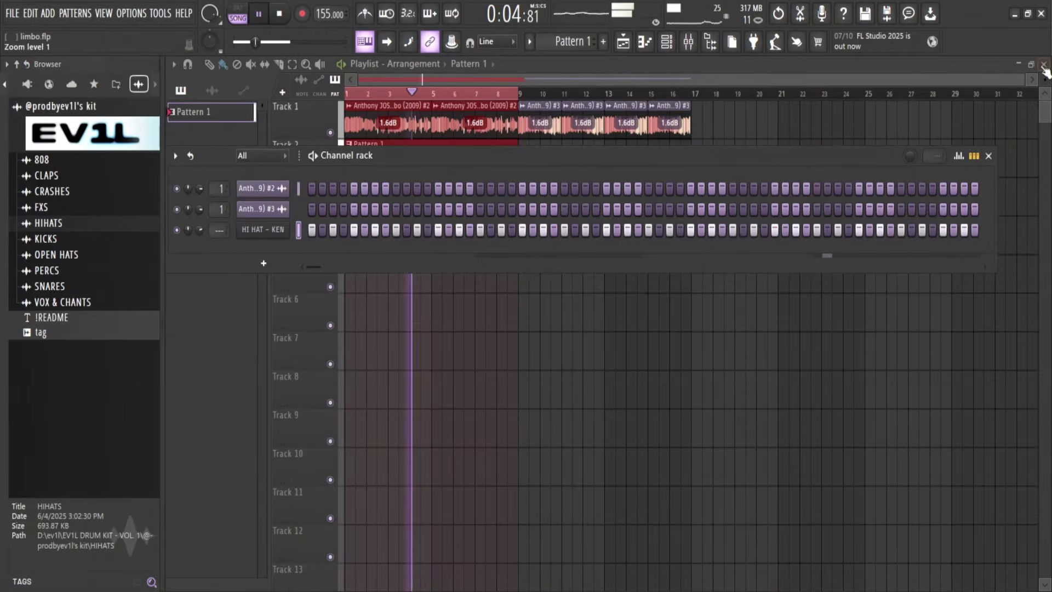
{"action": "key", "text": "space"}
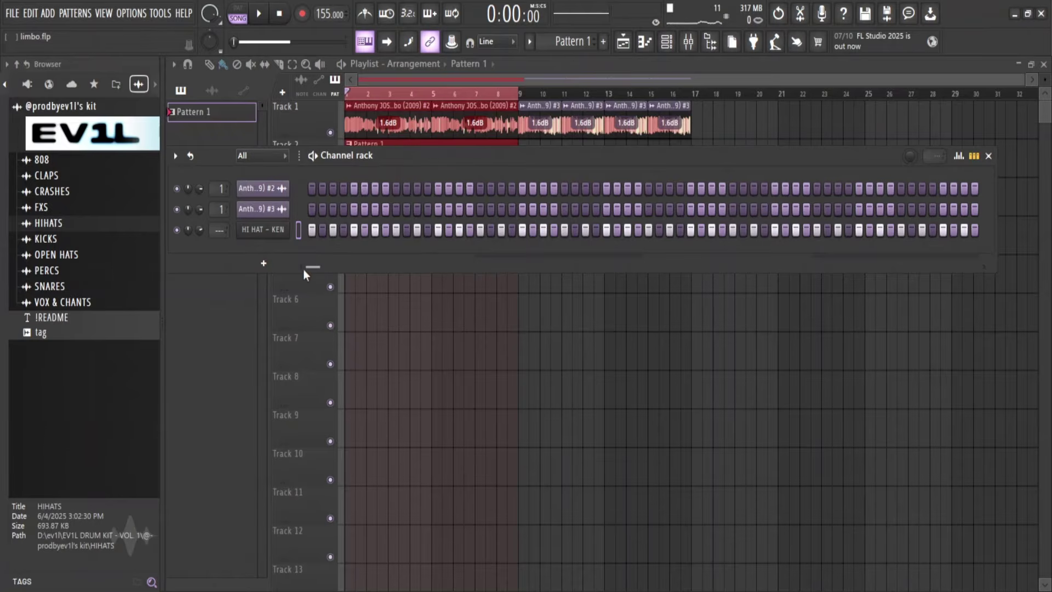
{"action": "key", "text": "space"}
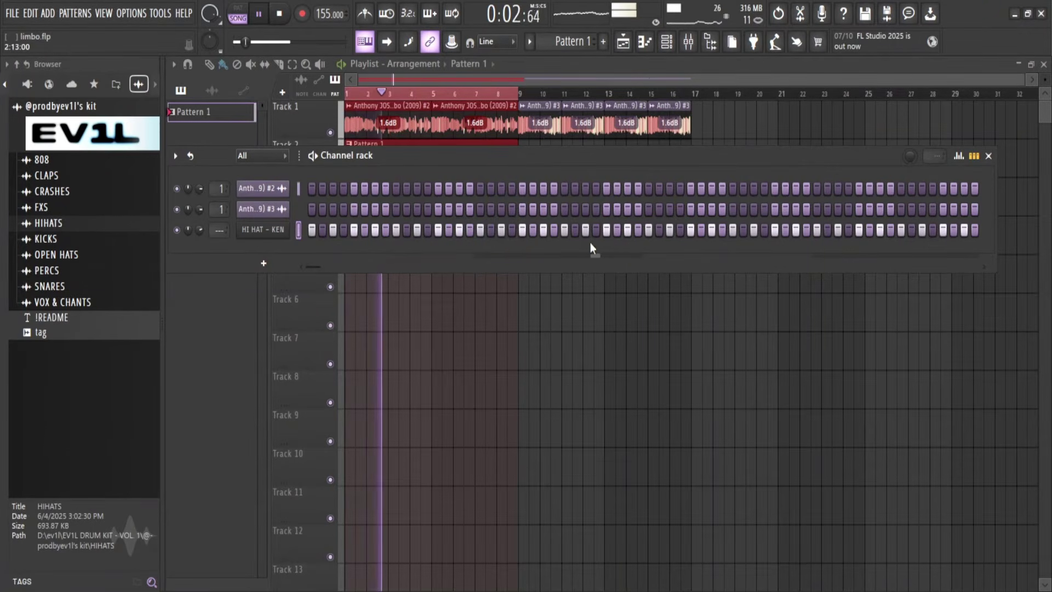
{"action": "key", "text": "space"}
Remove the hi-hat hits at steps 7, 11 and 15 of bar 2, checking the rhythm against the loop.
{"action": "mouse_move", "coordinate": [501, 156]}
{"action": "left_mouse_down"}
{"action": "mouse_move", "coordinate": [511, 220]}
{"action": "mouse_move", "coordinate": [491, 213]}
{"action": "mouse_move", "coordinate": [493, 186]}
{"action": "mouse_move", "coordinate": [517, 170]}
{"action": "mouse_move", "coordinate": [495, 163]}
{"action": "left_mouse_up"}
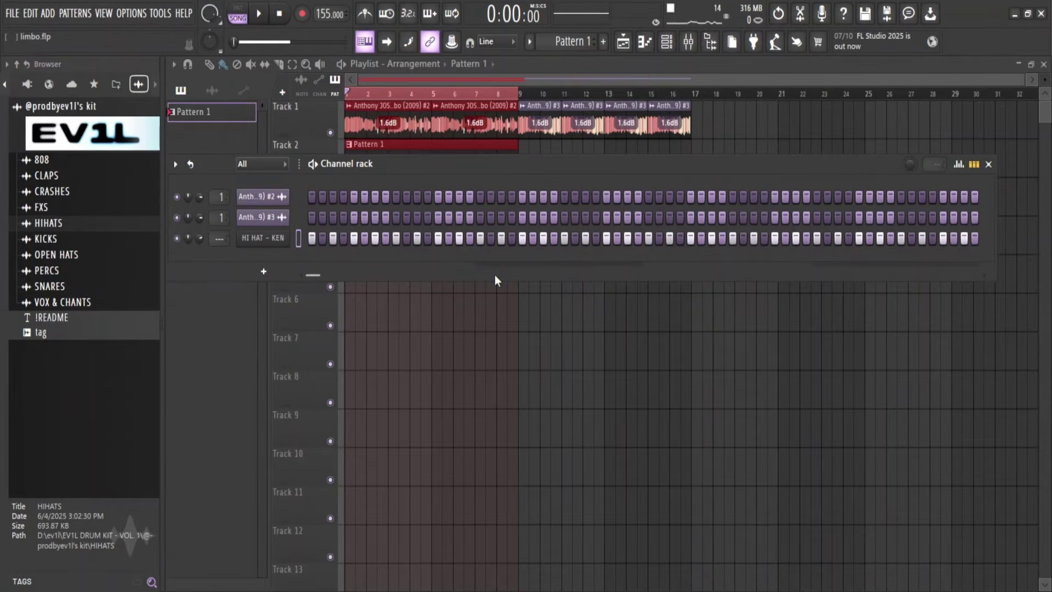
{"action": "key", "text": "space"}
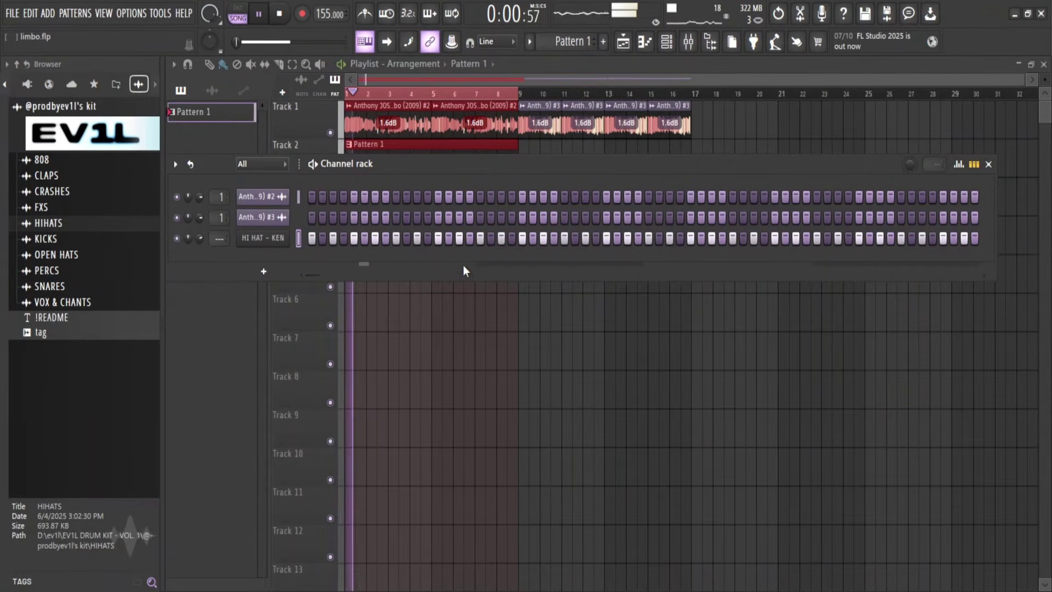
{"action": "key", "text": "space"}
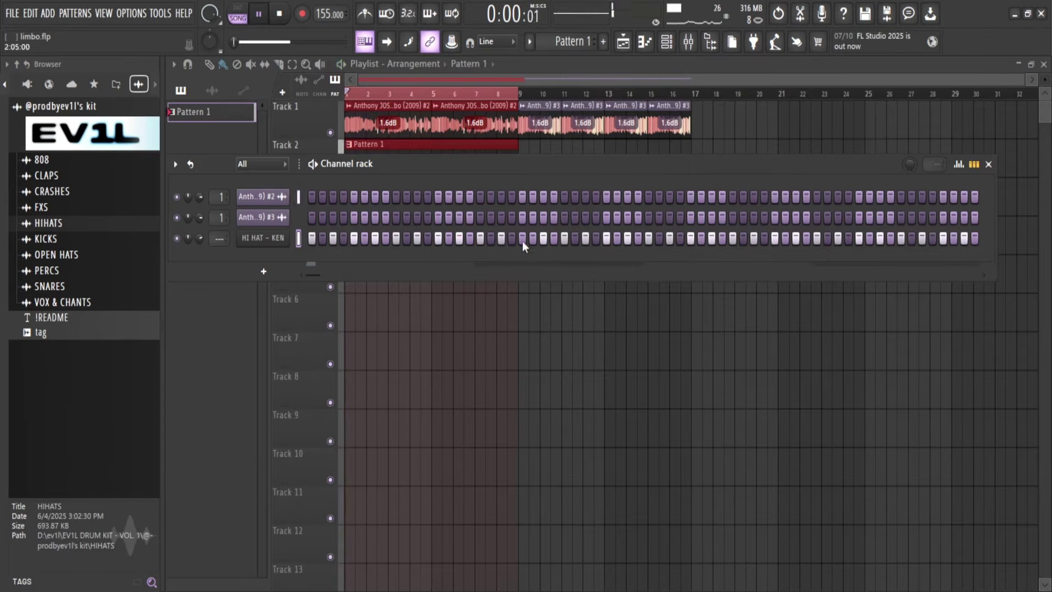
{"action": "key", "text": "space"}
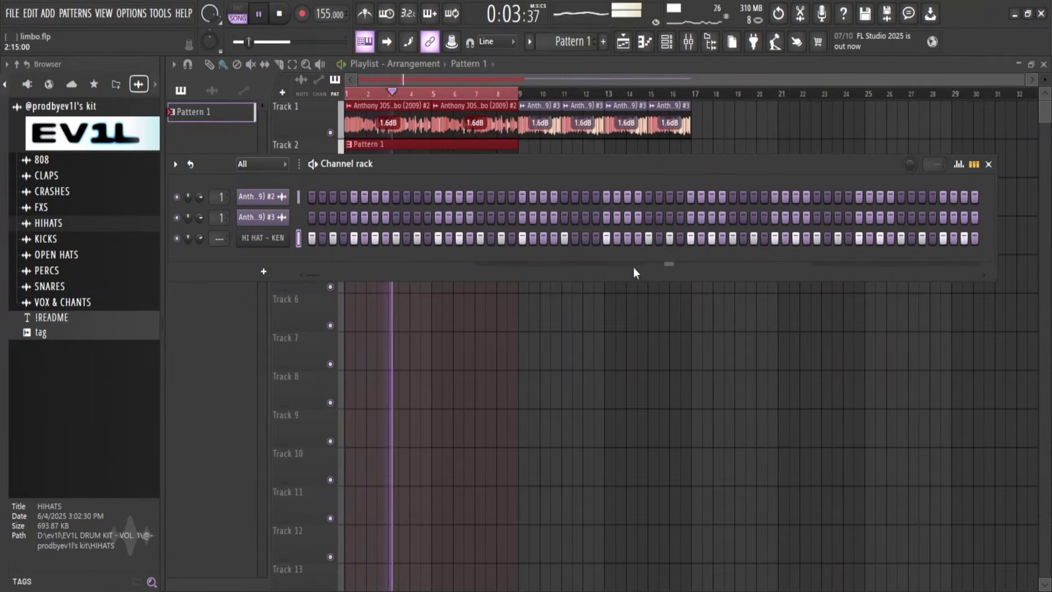
{"action": "key", "text": "space"}
Delete all the HI HAT - KEN notes in bars 3 and 4 in the piano roll.
{"action": "key", "text": "F7"}
{"action": "scroll", "coordinate": [457, 246], "scroll_direction": "down", "scroll_amount": 2}
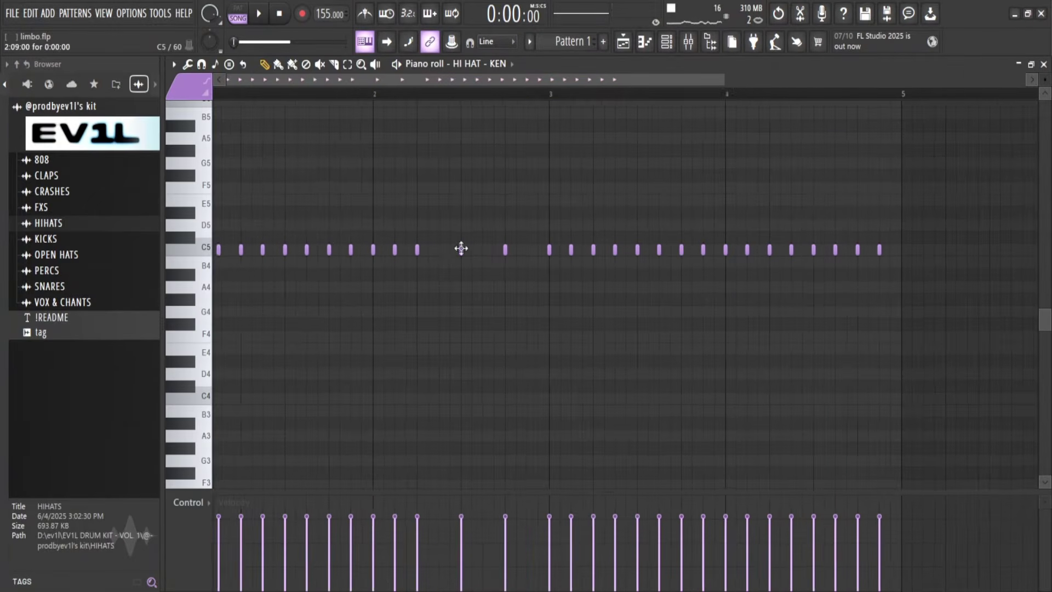
{"action": "right_click", "coordinate": [602, 249]}
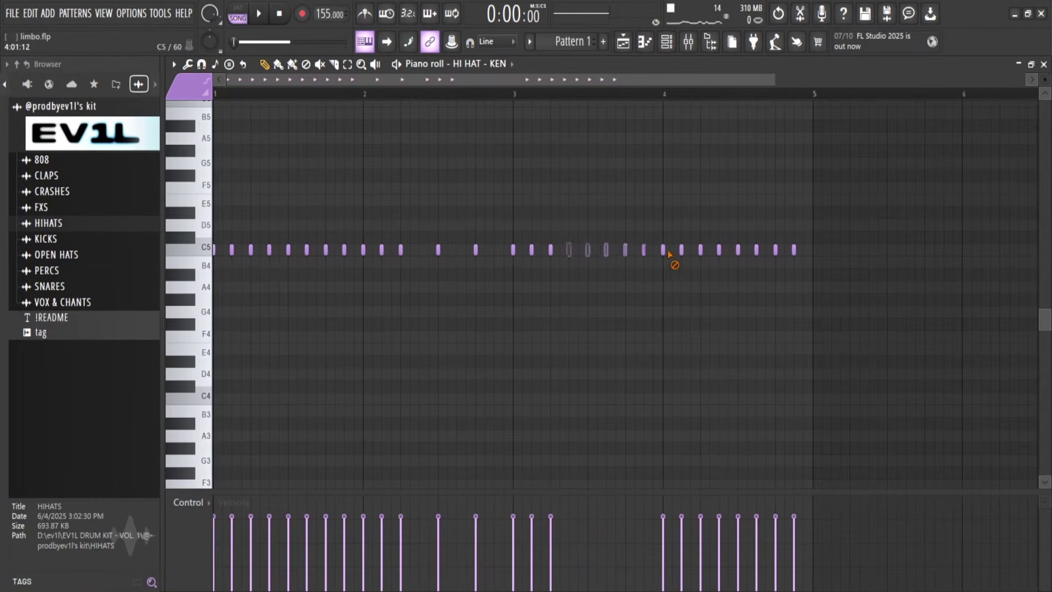
{"action": "right_click", "coordinate": [669, 249]}
{"action": "right_click", "coordinate": [778, 249]}
Duplicate the hi-hat notes of bars 1 and 2 into bars 3 and 4.
{"action": "left_click_drag", "start_coordinate": [513, 93], "coordinate": [3, 101]}
{"action": "key", "text": "ctrl+e"}
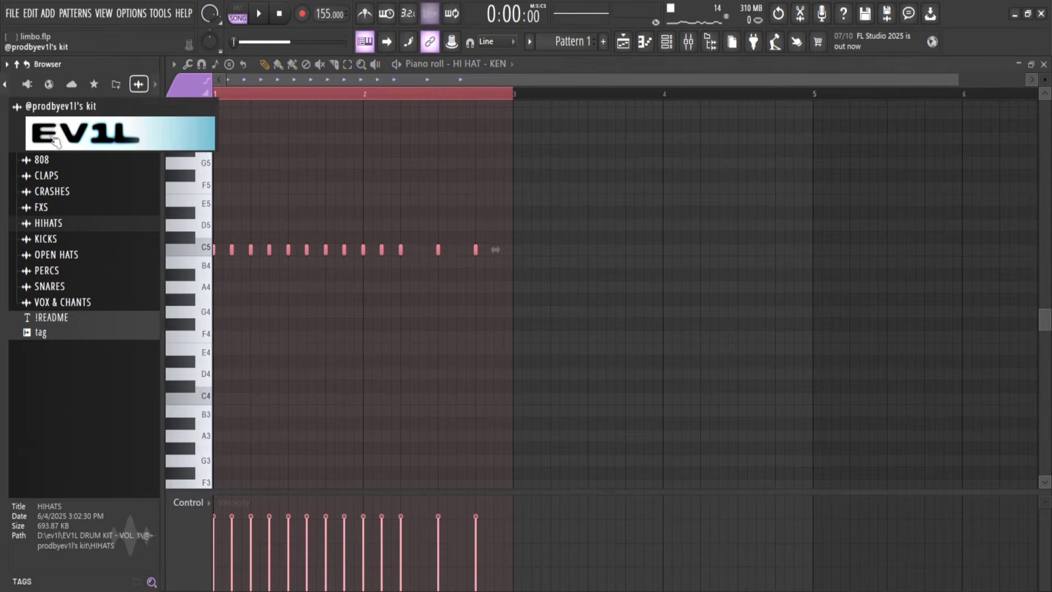
{"action": "scroll", "coordinate": [496, 181], "scroll_direction": "up", "scroll_amount": 1}
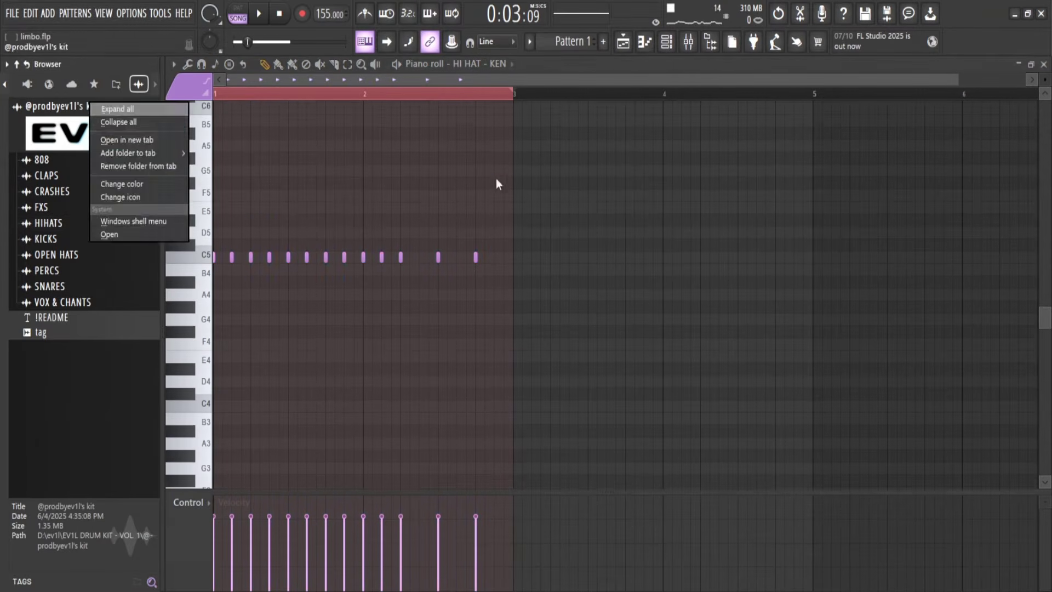
{"action": "key", "text": "ctrl+b"}
{"action": "left_click_drag", "start_coordinate": [764, 98], "coordinate": [568, 104]}
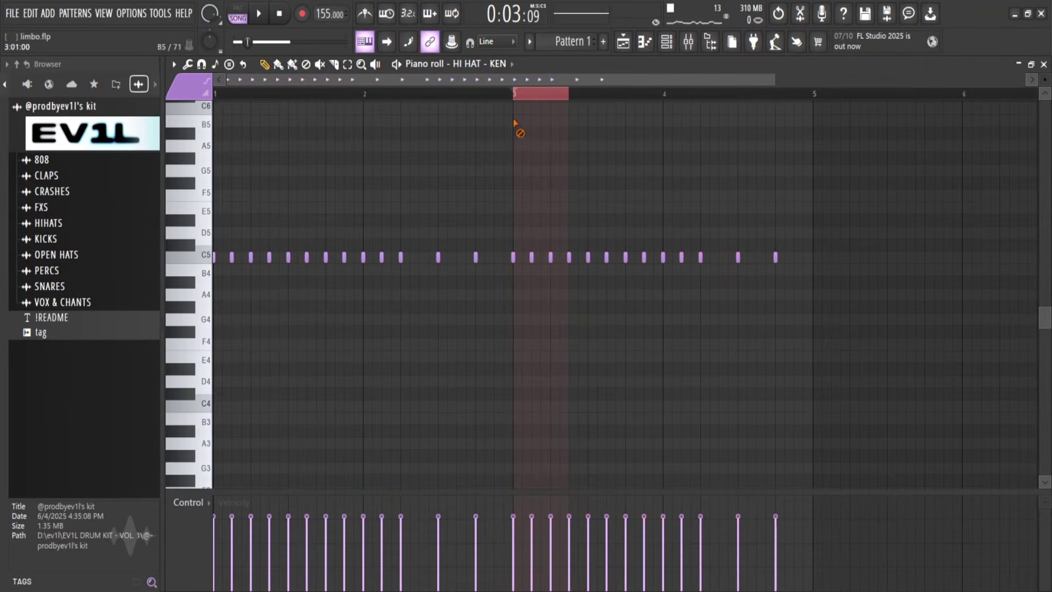
Add C5 hi-hat notes at steps 7 and 15 of bar 4 while listening to the loop, and stop playback.
{"action": "scroll", "coordinate": [519, 131], "scroll_direction": "up", "scroll_amount": 3}
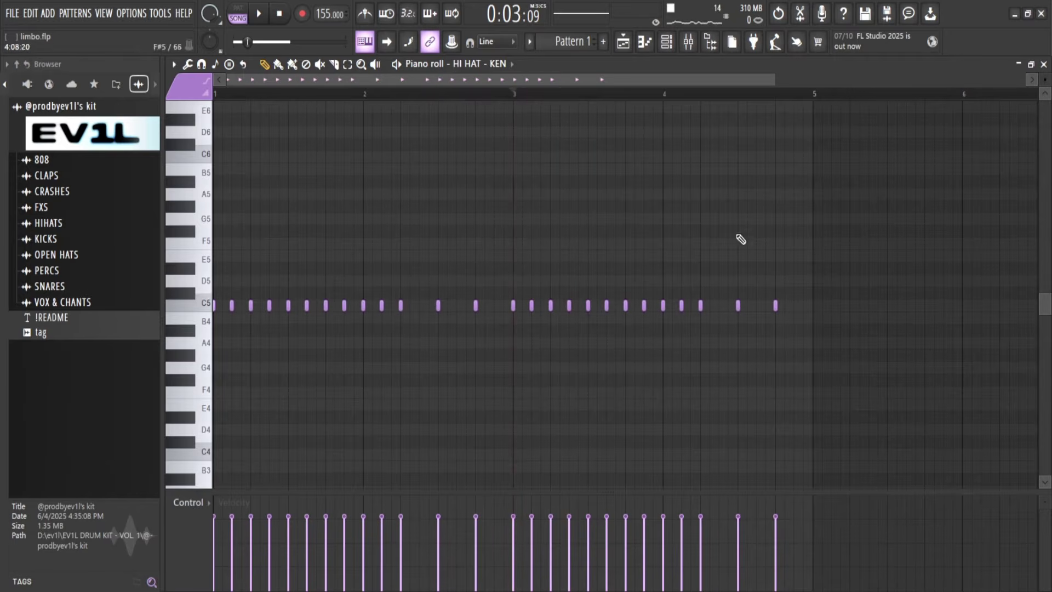
{"action": "scroll", "coordinate": [690, 350], "scroll_direction": "up", "scroll_amount": 2}
{"action": "key", "text": "space"}
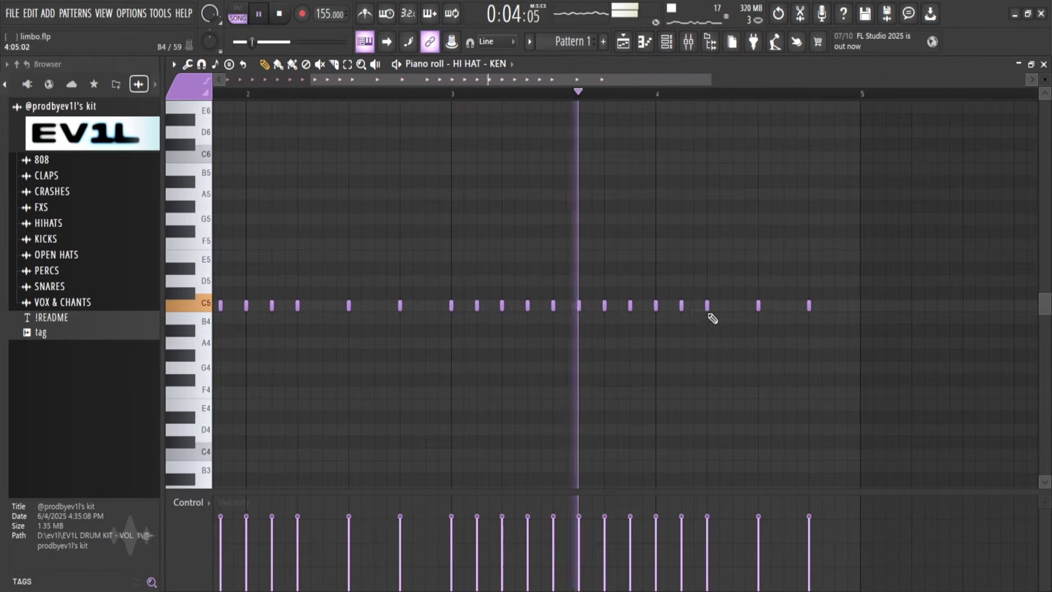
{"action": "left_click", "coordinate": [734, 307]}
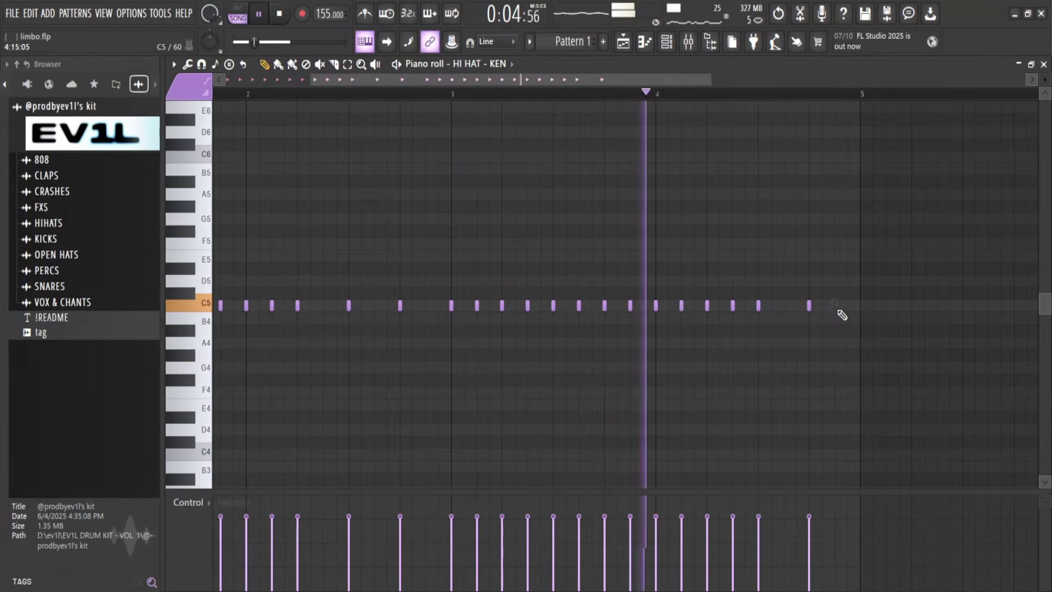
{"action": "left_click", "coordinate": [838, 311]}
{"action": "scroll", "coordinate": [767, 241], "scroll_direction": "down", "scroll_amount": 1}
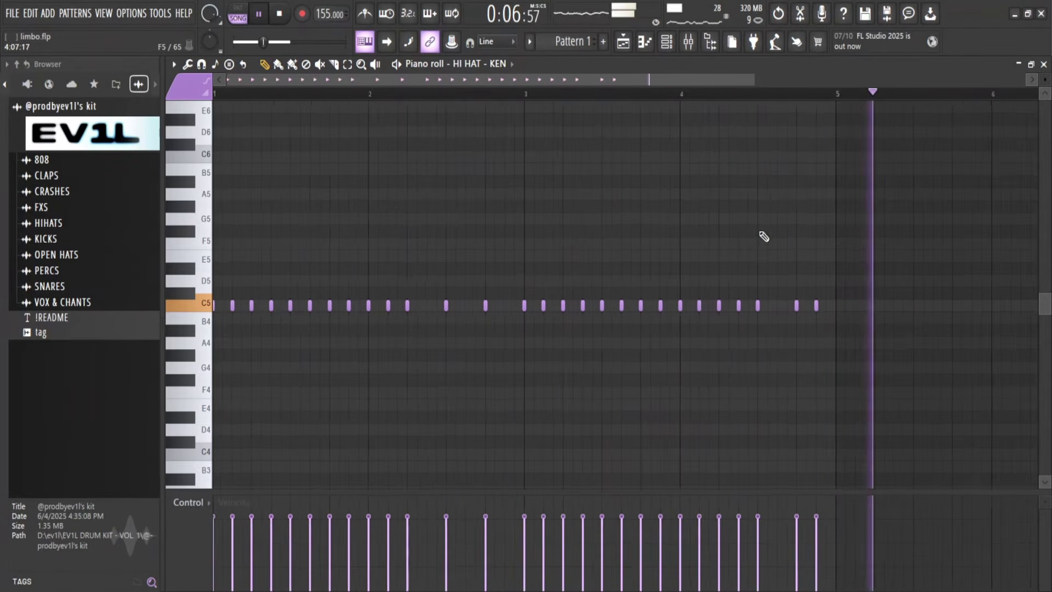
{"action": "scroll", "coordinate": [782, 213], "scroll_direction": "down", "scroll_amount": 2}
{"action": "key", "text": "space"}
Duplicate the whole four-bar hi-hat sequence to fill bars 5 to 8 and close the piano roll.
{"action": "key", "text": "ctrl+a"}
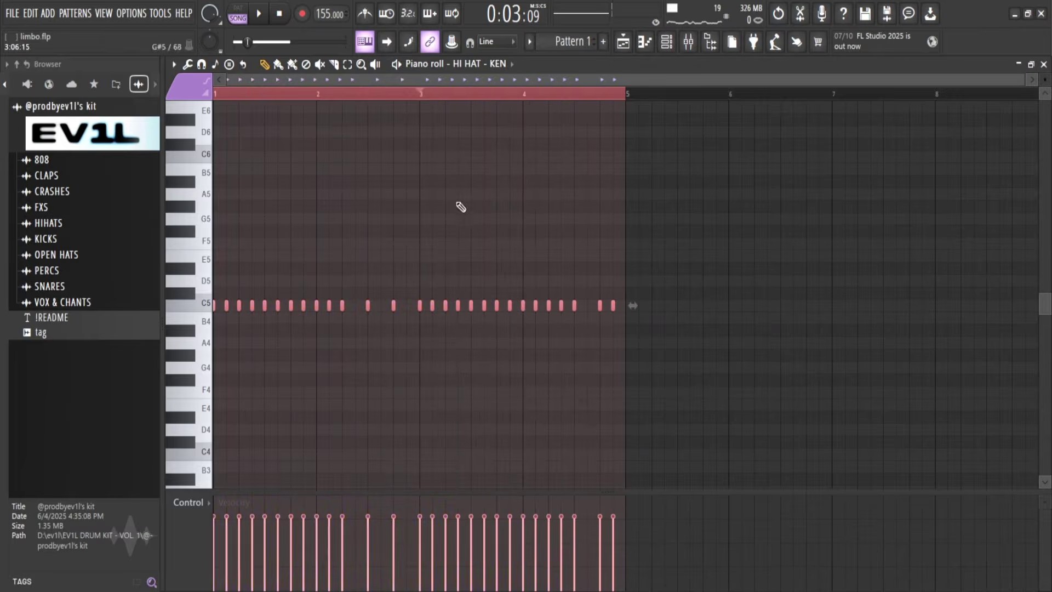
{"action": "key", "text": "ctrl+b"}
{"action": "scroll", "coordinate": [768, 261], "scroll_direction": "down", "scroll_amount": 1}
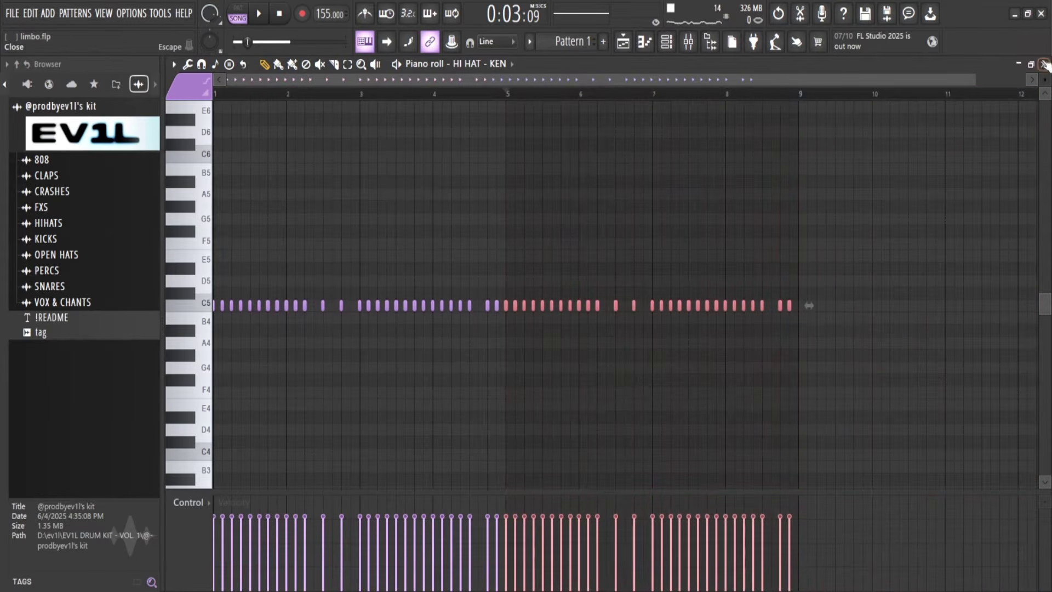
{"action": "left_click", "coordinate": [1045, 65]}
Audition samples in the SNARES folder and add SNARE - SWISH as a channel in the channel rack.
{"action": "left_click", "coordinate": [112, 284]}
{"action": "scroll", "coordinate": [99, 307], "scroll_direction": "down", "scroll_amount": 3}
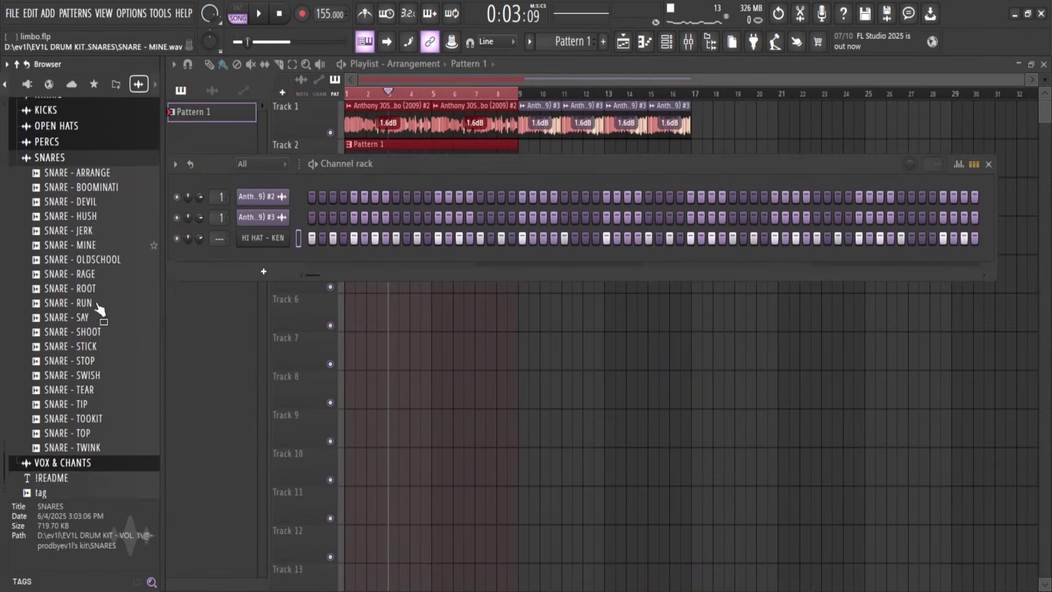
{"action": "left_click", "coordinate": [92, 189]}
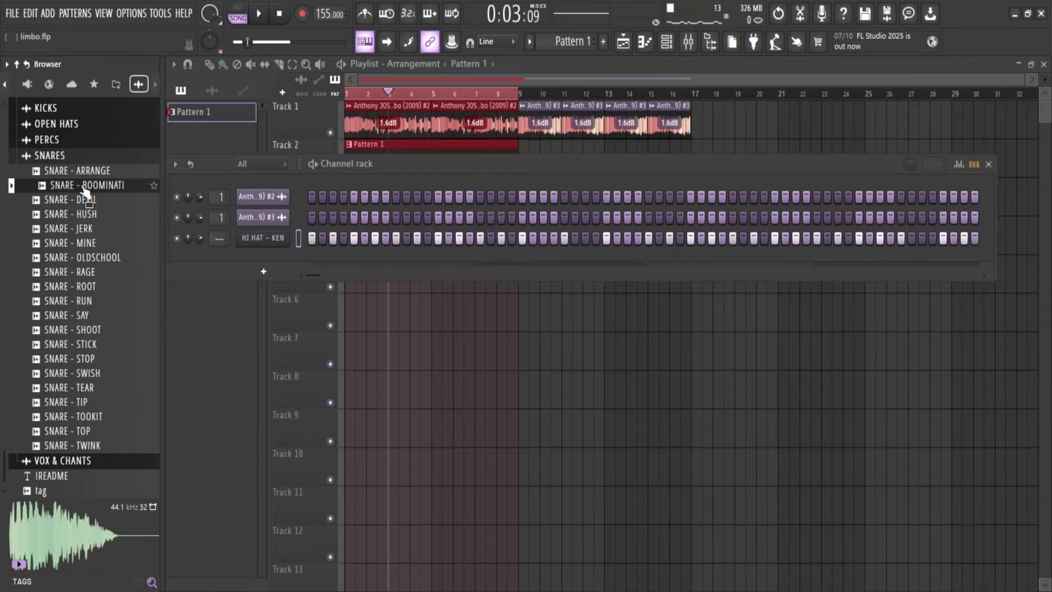
{"action": "left_click", "coordinate": [94, 286]}
{"action": "left_click", "coordinate": [102, 300]}
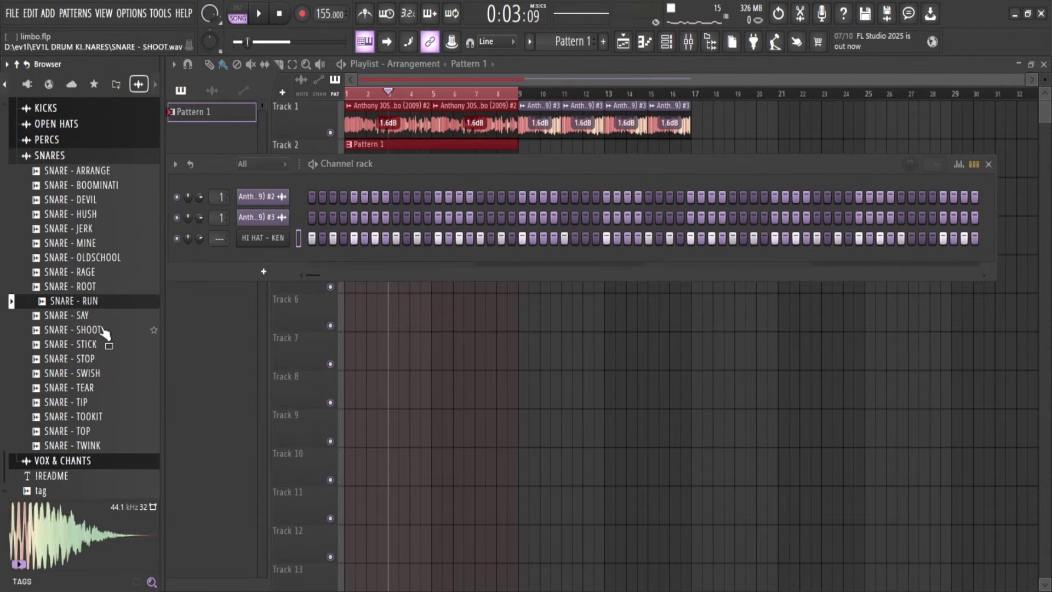
{"action": "left_click", "coordinate": [107, 330]}
{"action": "left_click", "coordinate": [105, 359]}
{"action": "left_click", "coordinate": [88, 374]}
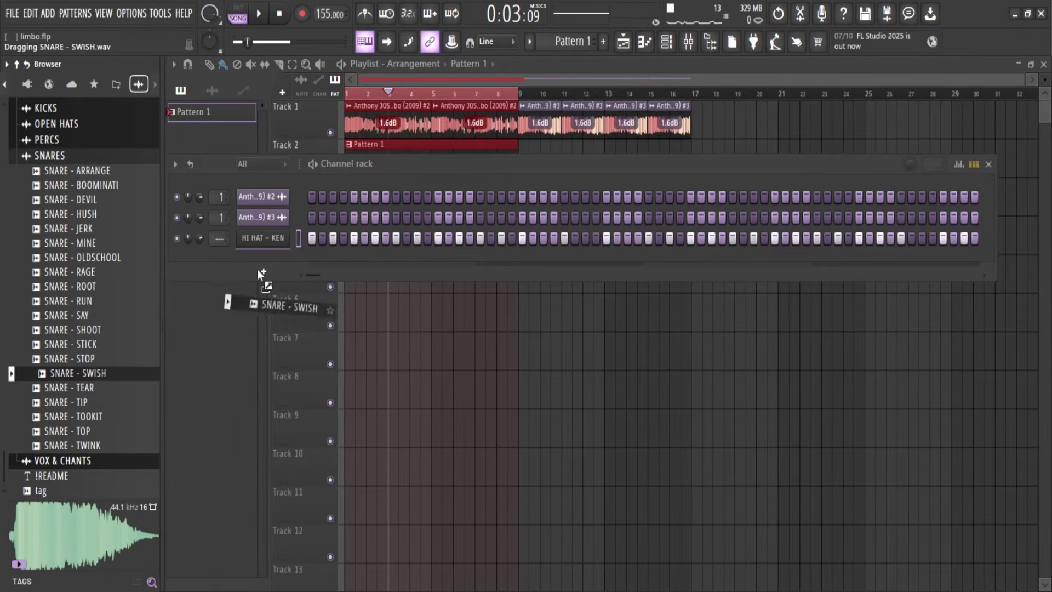
{"action": "left_click_drag", "start_coordinate": [259, 270], "coordinate": [261, 270]}
{"action": "left_click", "coordinate": [280, 15]}
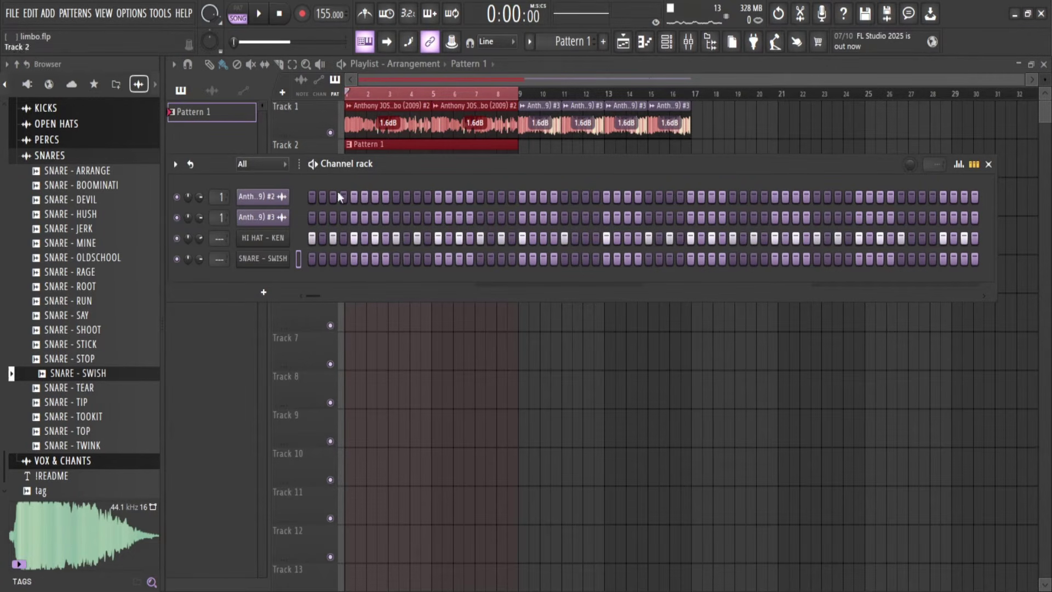
Program SNARE - SWISH hits on steps 9 and 15 of bars 1 and 3 while listening to the loop.
{"action": "key", "text": "space"}
{"action": "left_click", "coordinate": [396, 259]}
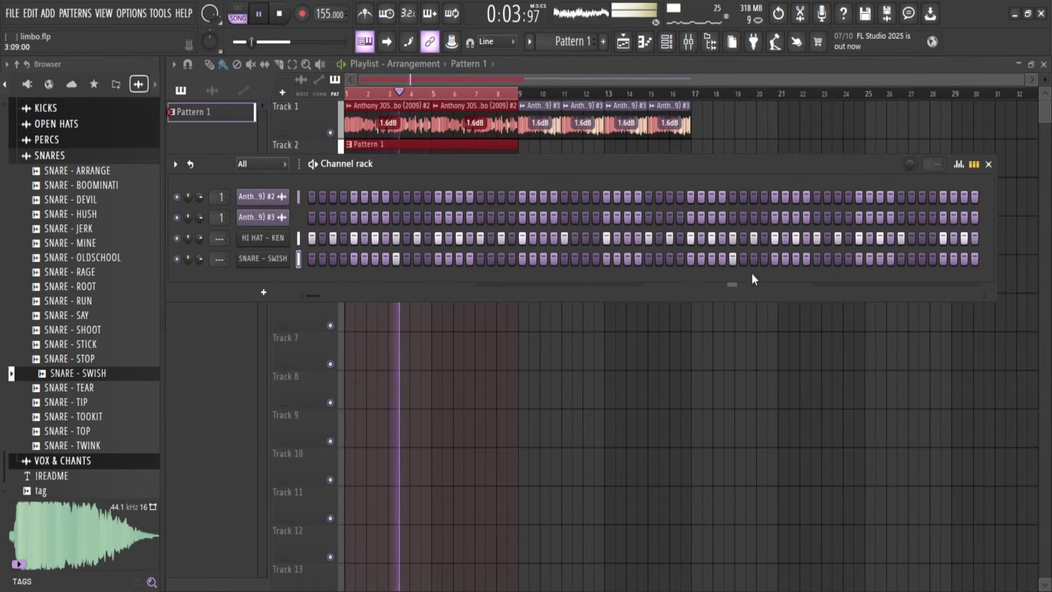
{"action": "left_click", "coordinate": [795, 259]}
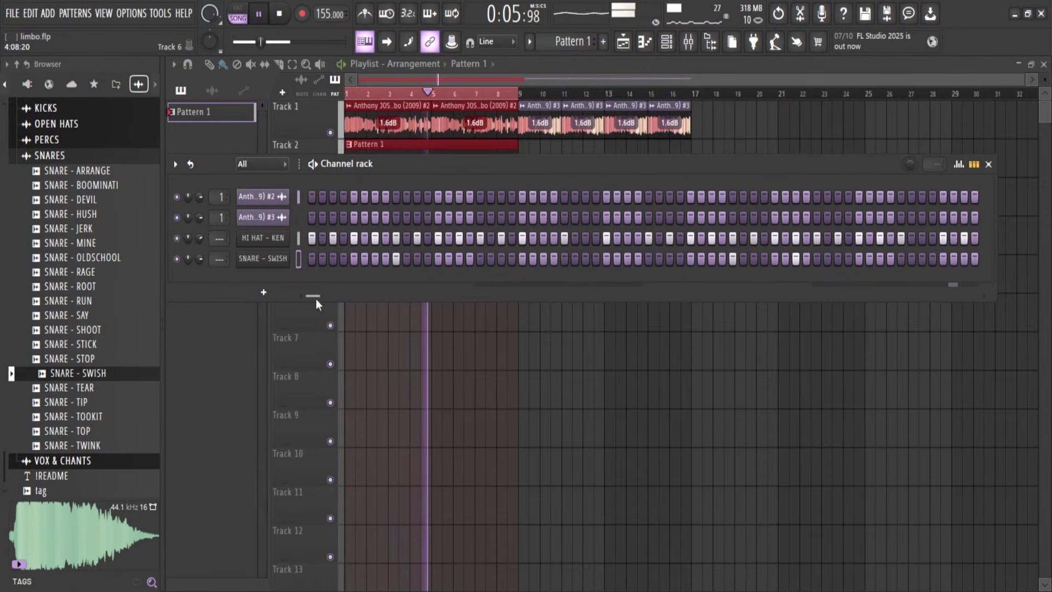
{"action": "key", "text": "space"}
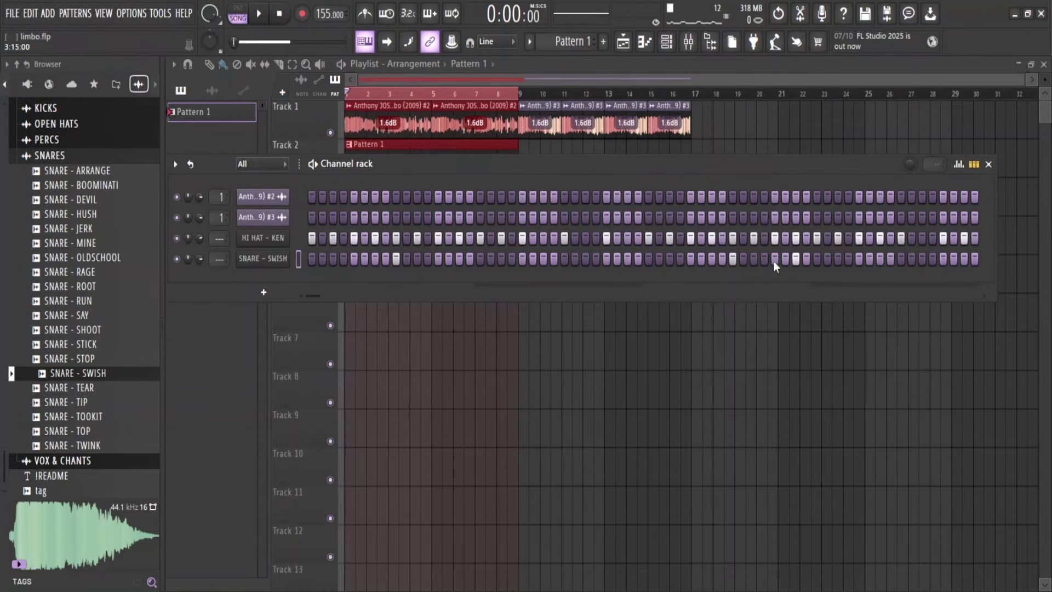
{"action": "key", "text": "space"}
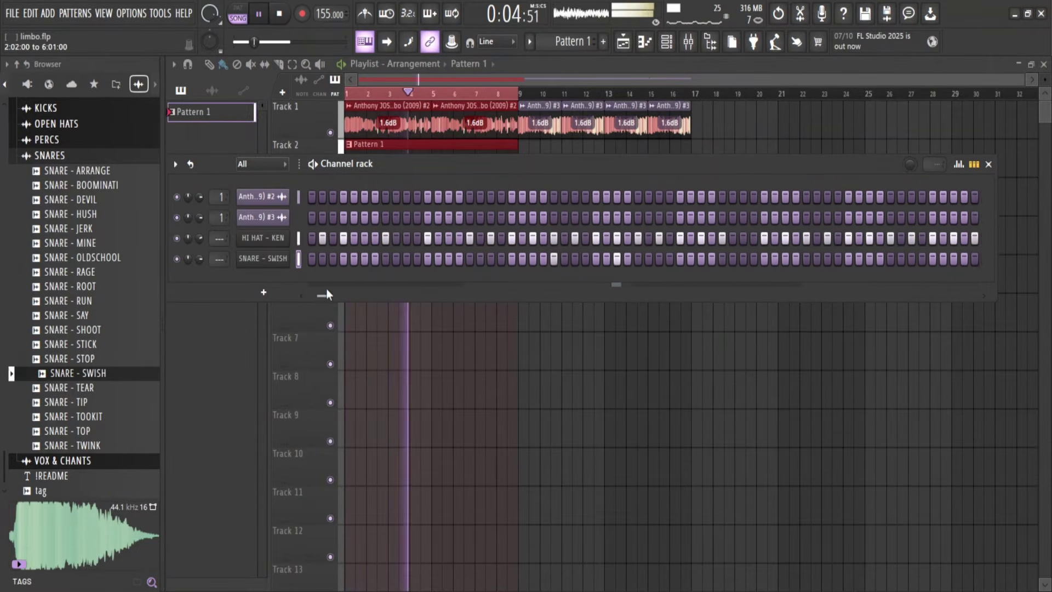
Open SNARE - SWISH in the piano roll and duplicate its four-bar pattern into bars 5 to 8.
{"action": "right_click", "coordinate": [286, 259]}
{"action": "left_click", "coordinate": [305, 258]}
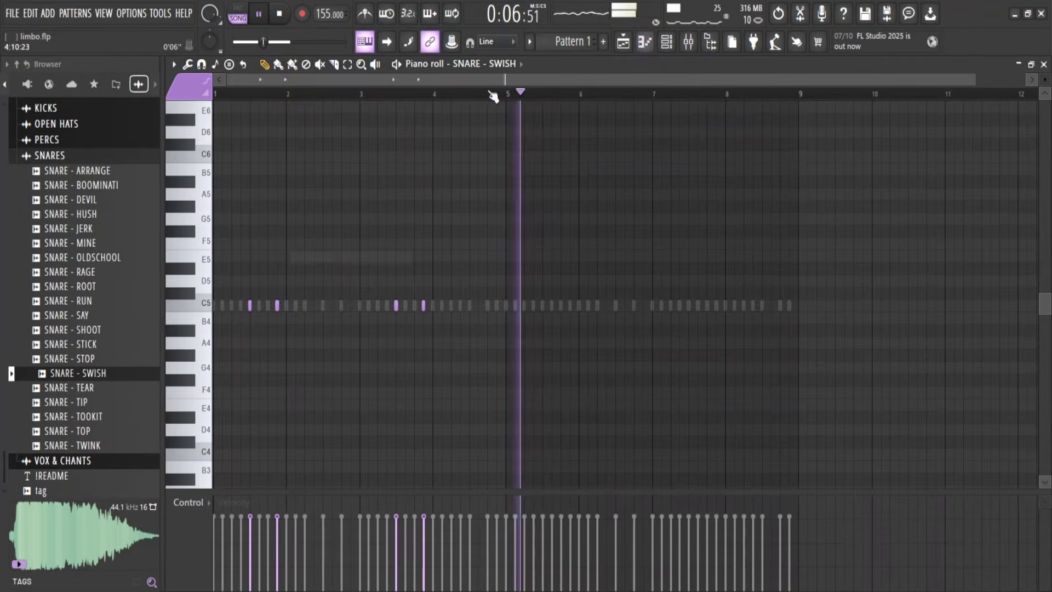
{"action": "key", "text": "space"}
{"action": "left_click_drag", "start_coordinate": [507, 94], "coordinate": [215, 94]}
{"action": "right_click", "coordinate": [31, 112]}
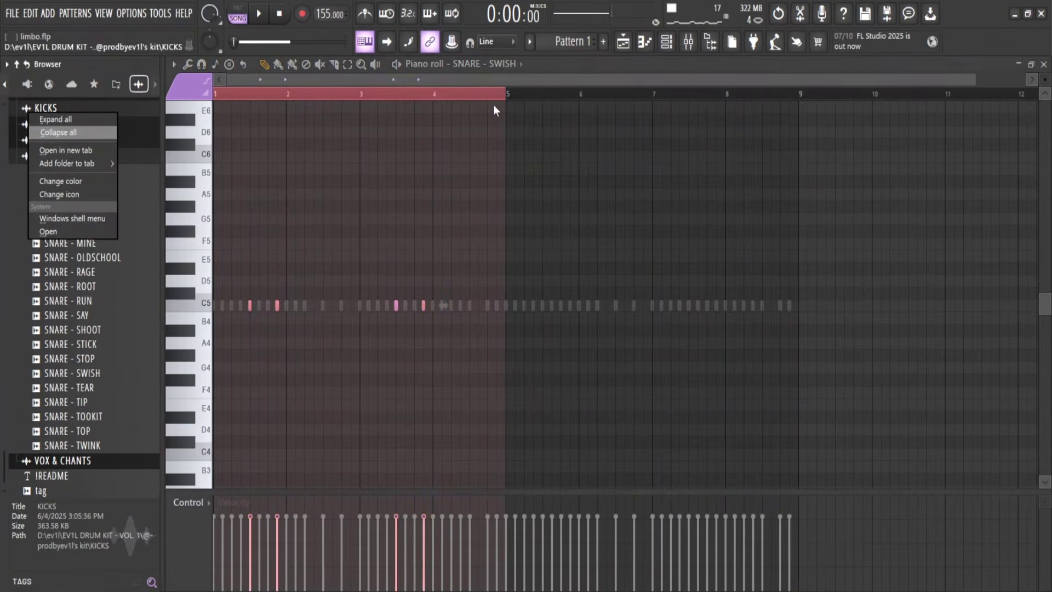
{"action": "left_click", "coordinate": [497, 107]}
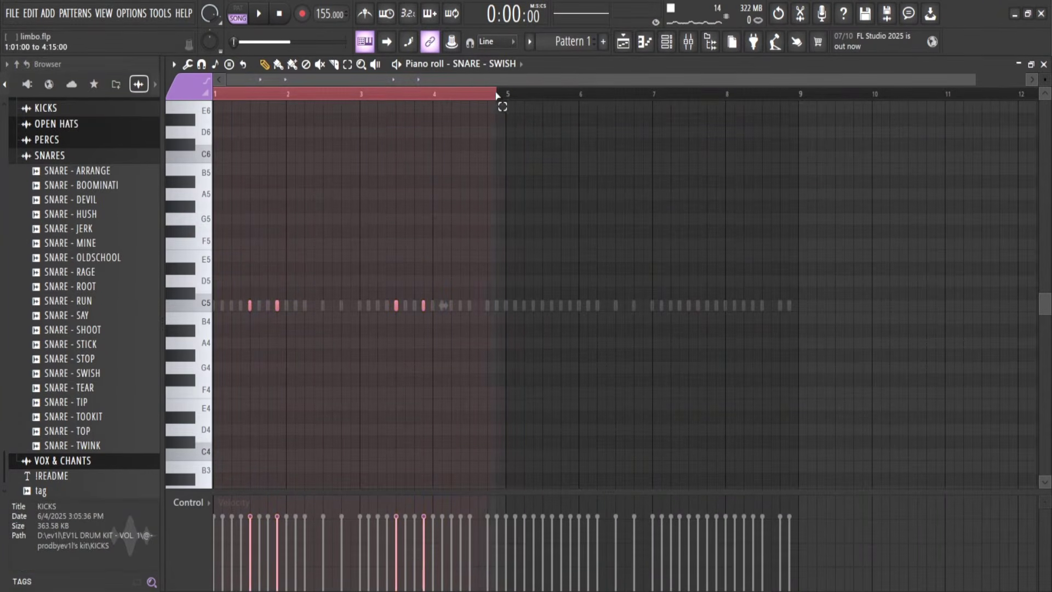
{"action": "key", "text": "ctrl+b"}
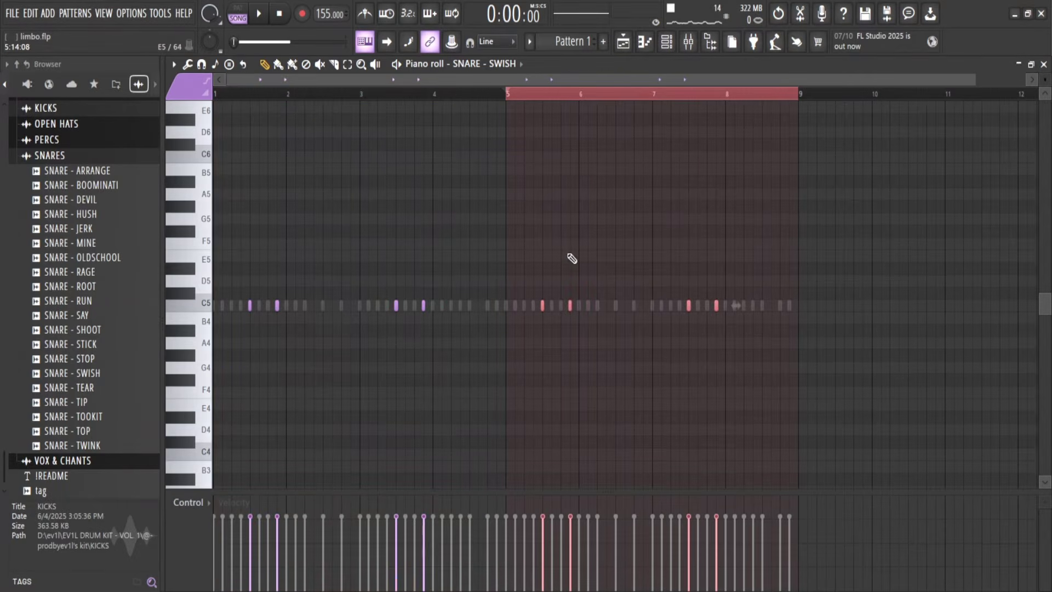
Replace the second snare note of bar 5 with a C5 note at step 3 of bar 6 during playback.
{"action": "key", "text": "space"}
{"action": "scroll", "coordinate": [503, 96], "scroll_direction": "up", "scroll_amount": 2}
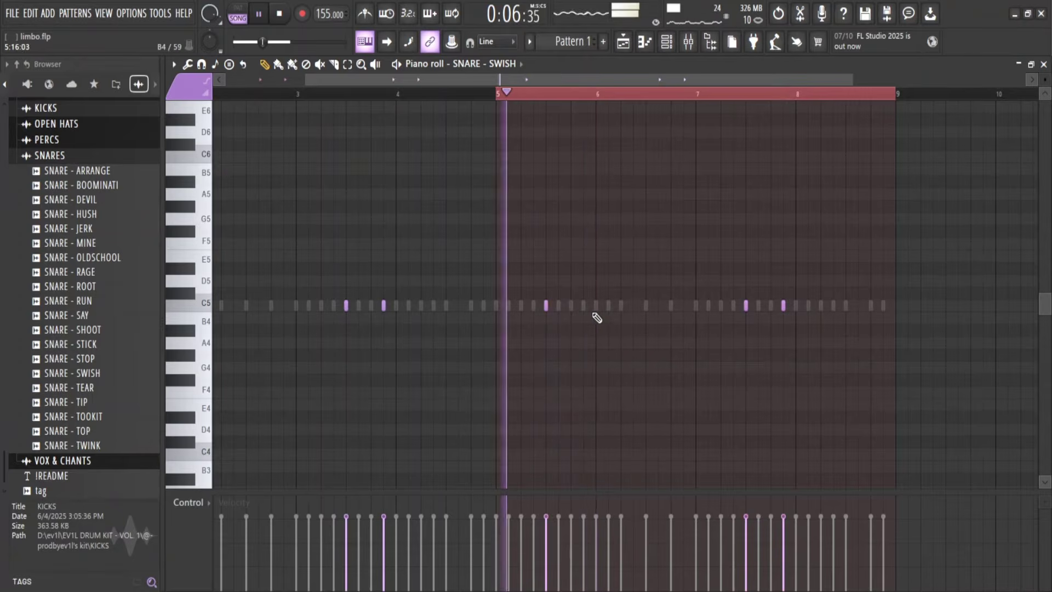
{"action": "scroll", "coordinate": [597, 316], "scroll_direction": "up", "scroll_amount": 3, "text": "ctrl"}
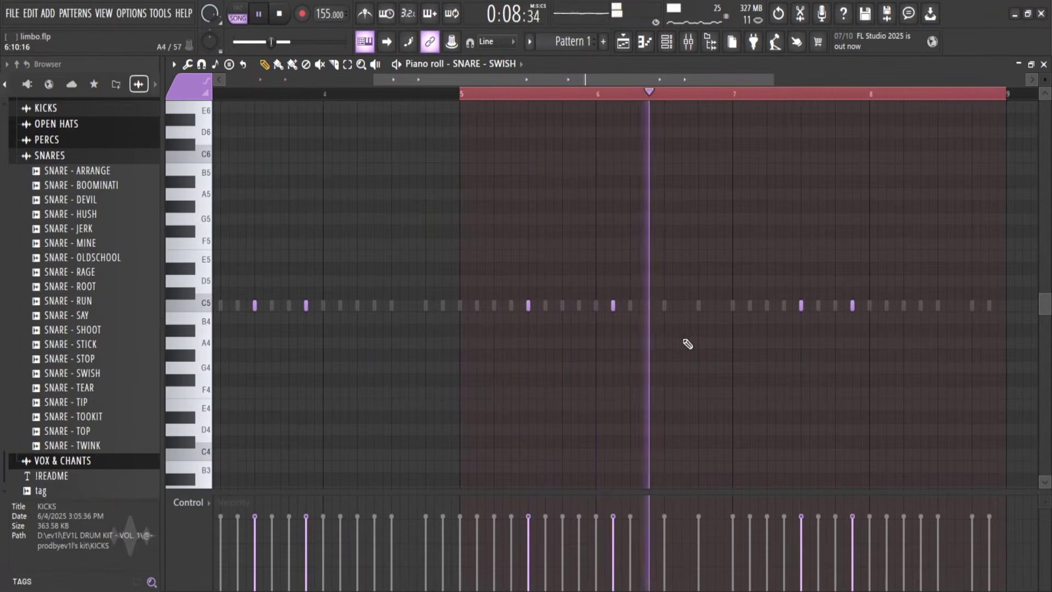
{"action": "scroll", "coordinate": [700, 358], "scroll_direction": "down", "scroll_amount": 3, "text": "ctrl"}
Delete the second snare note of bar 7, add C5 notes at steps 9 and 15 of bar 8, and stop playback.
{"action": "right_click", "coordinate": [809, 307]}
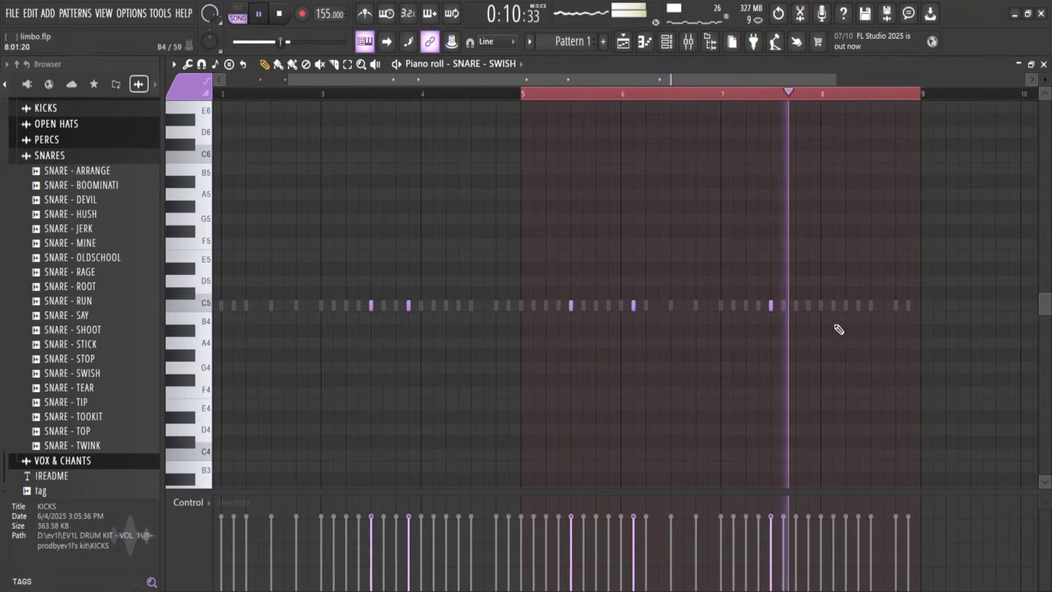
{"action": "left_click", "coordinate": [872, 307]}
{"action": "left_click", "coordinate": [909, 305]}
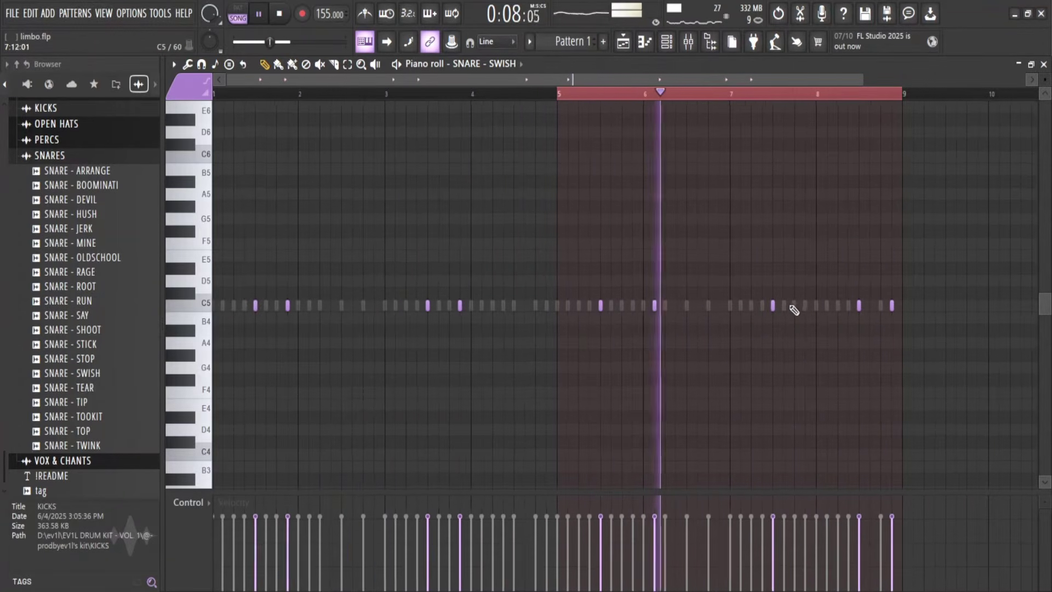
{"action": "scroll", "coordinate": [791, 363], "scroll_direction": "down", "scroll_amount": 1, "text": "ctrl"}
{"action": "scroll", "coordinate": [794, 364], "scroll_direction": "up", "scroll_amount": 2, "text": "ctrl"}
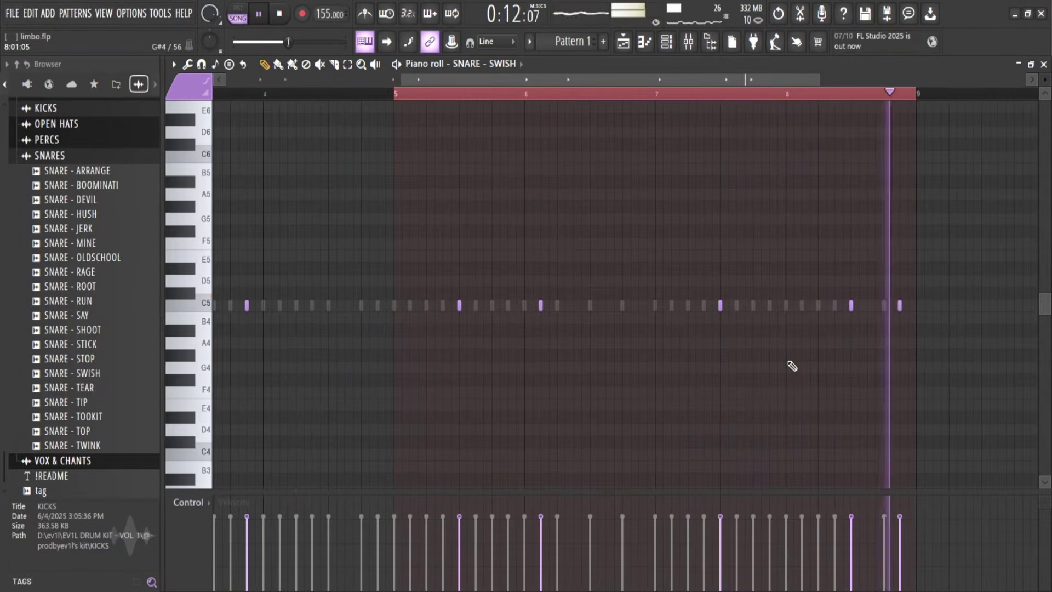
{"action": "key", "text": "space"}
{"action": "left_click", "coordinate": [851, 94], "text": "ctrl"}
{"action": "scroll", "coordinate": [847, 132], "scroll_direction": "down", "scroll_amount": 3, "text": "ctrl"}
Close the piano roll and add OPEN HAT - FLICK from the OPEN HATS folder as a new channel.
{"action": "left_click", "coordinate": [92, 156]}
{"action": "key", "text": "F7"}
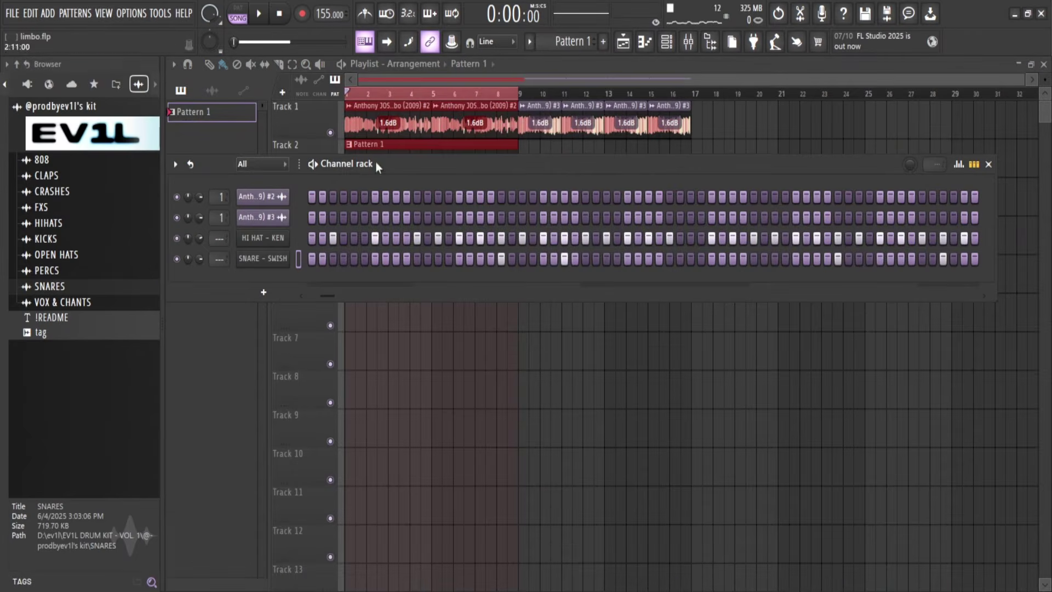
{"action": "left_click", "coordinate": [69, 255]}
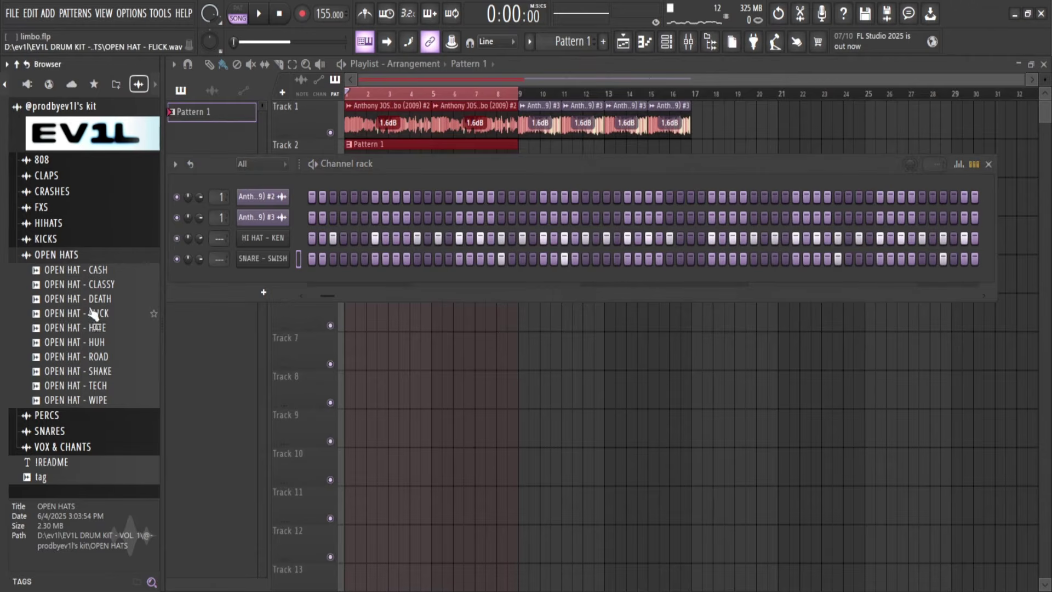
{"action": "left_click_drag", "start_coordinate": [93, 313], "coordinate": [219, 298]}
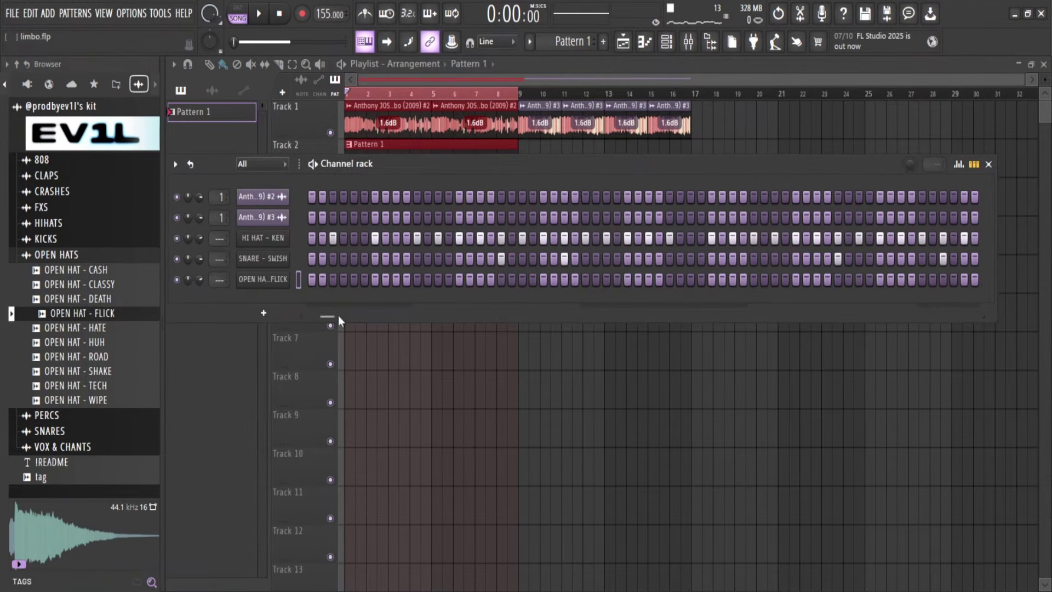
Program OPEN HAT - FLICK hits on steps 1 and 5 of bar 1 and steps 1, 5 and 15 of bar 3.
{"action": "key", "text": "space"}
{"action": "left_click", "coordinate": [353, 280]}
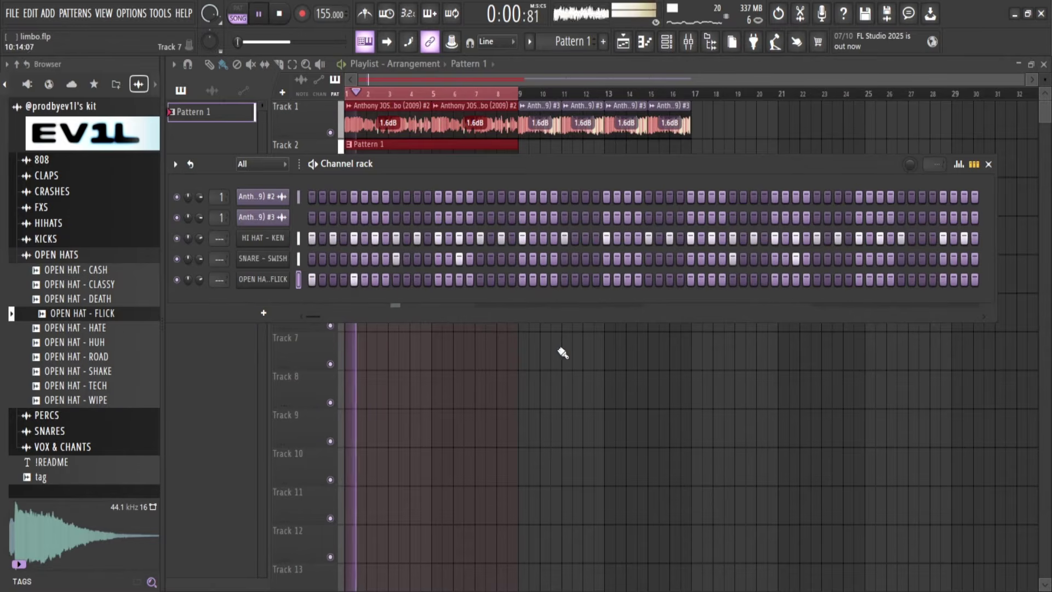
{"action": "left_click", "coordinate": [648, 279]}
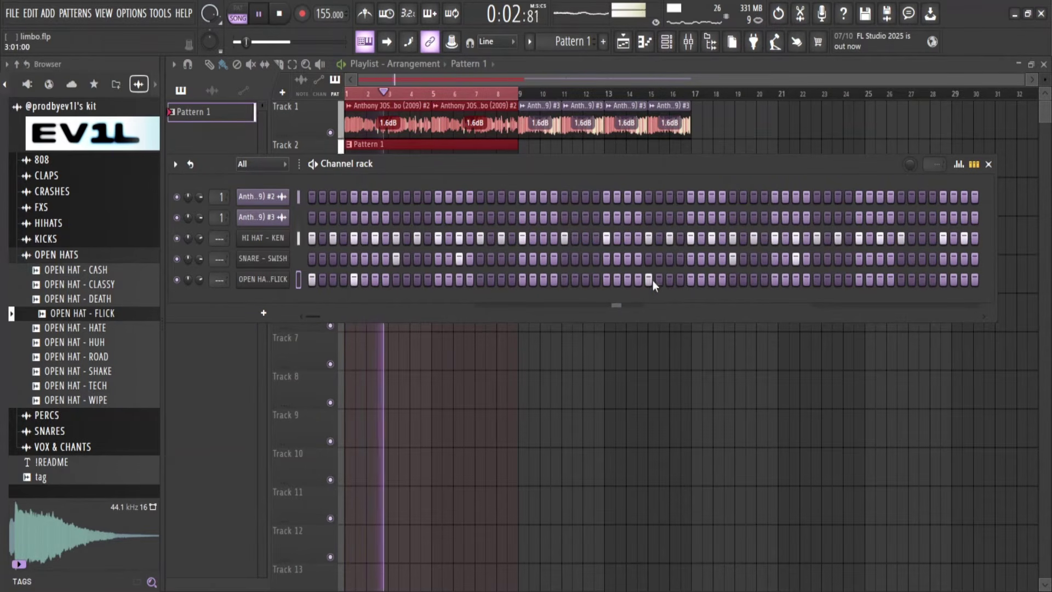
{"action": "left_click", "coordinate": [691, 280]}
{"action": "left_click", "coordinate": [795, 279]}
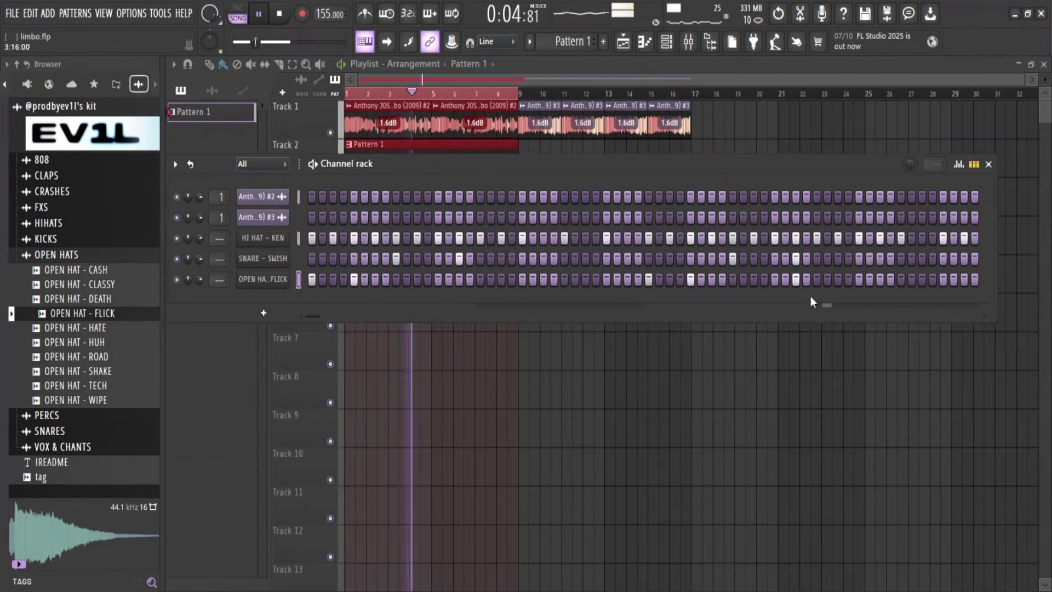
{"action": "key", "text": "space"}
Duplicate the four-bar open hat pattern into bars 5 to 8 in the piano roll and close it.
{"action": "right_click", "coordinate": [299, 279]}
{"action": "left_click", "coordinate": [300, 280]}
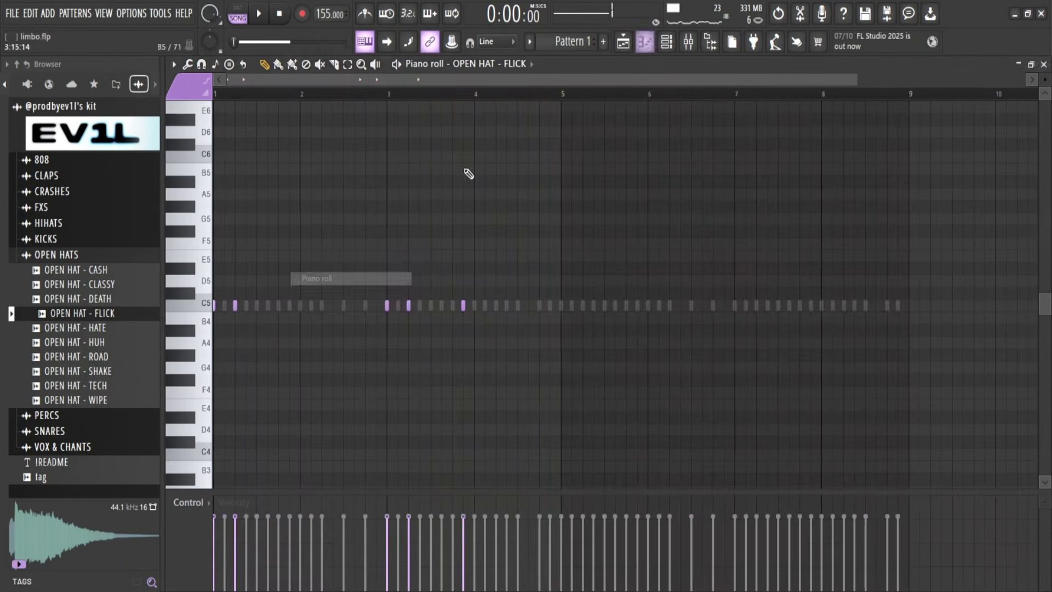
{"action": "left_click_drag", "start_coordinate": [569, 96], "coordinate": [187, 136]}
{"action": "key", "text": "ctrl+b"}
{"action": "left_click", "coordinate": [563, 98]}
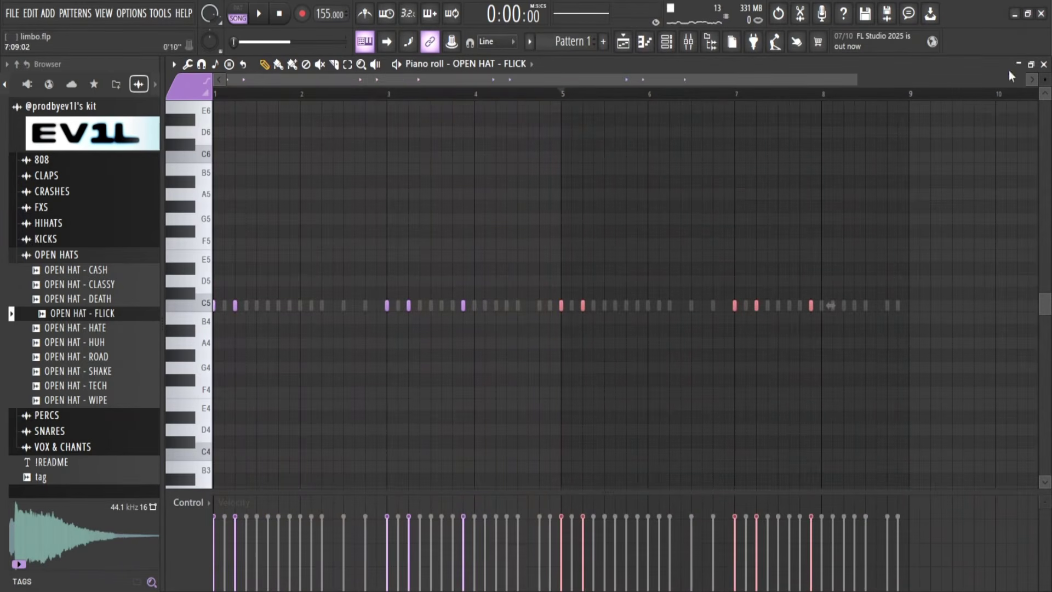
{"action": "left_click", "coordinate": [1044, 64]}
Audition more samples in the SNARES folder against the loop and add SNARE - STOP as a new channel.
{"action": "left_click", "coordinate": [66, 255]}
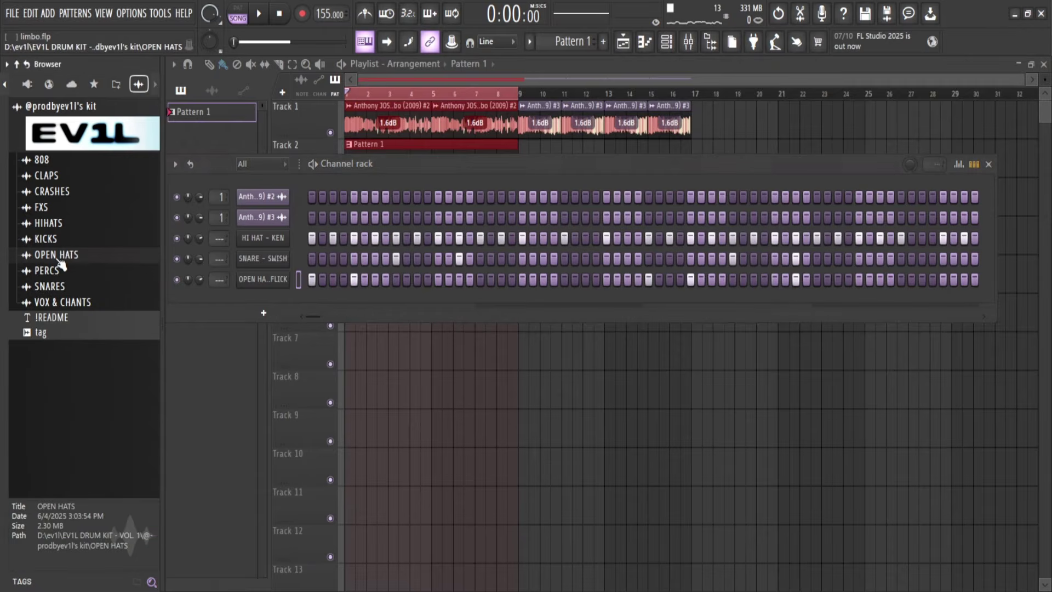
{"action": "left_click", "coordinate": [57, 286]}
{"action": "scroll", "coordinate": [118, 364], "scroll_direction": "down", "scroll_amount": 3}
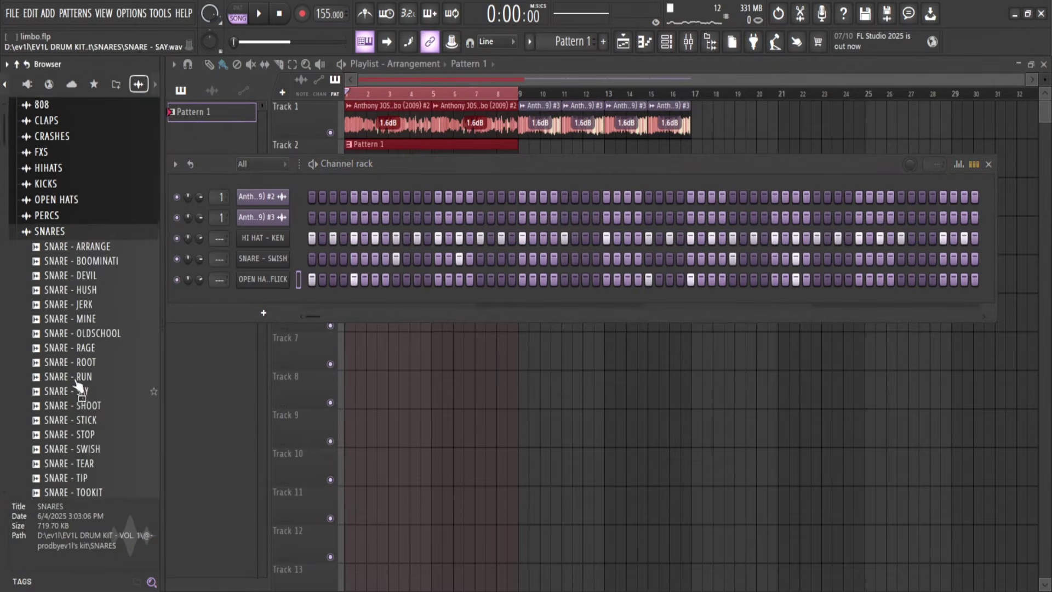
{"action": "left_click", "coordinate": [120, 306]}
{"action": "left_click", "coordinate": [108, 317]}
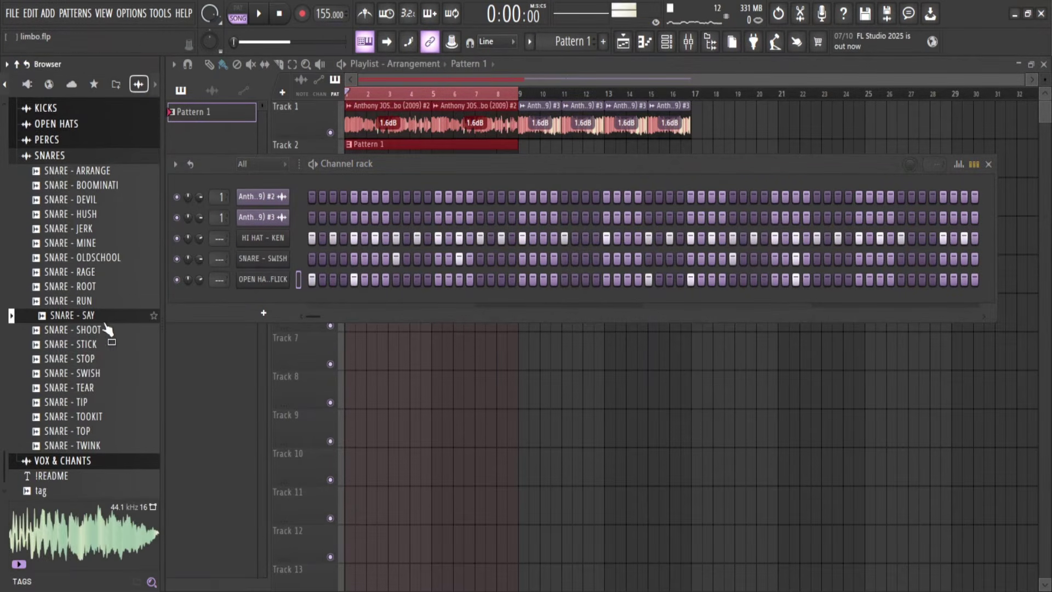
{"action": "left_click", "coordinate": [107, 386]}
{"action": "left_click", "coordinate": [101, 331]}
{"action": "key", "text": "space"}
{"action": "left_click", "coordinate": [99, 346]}
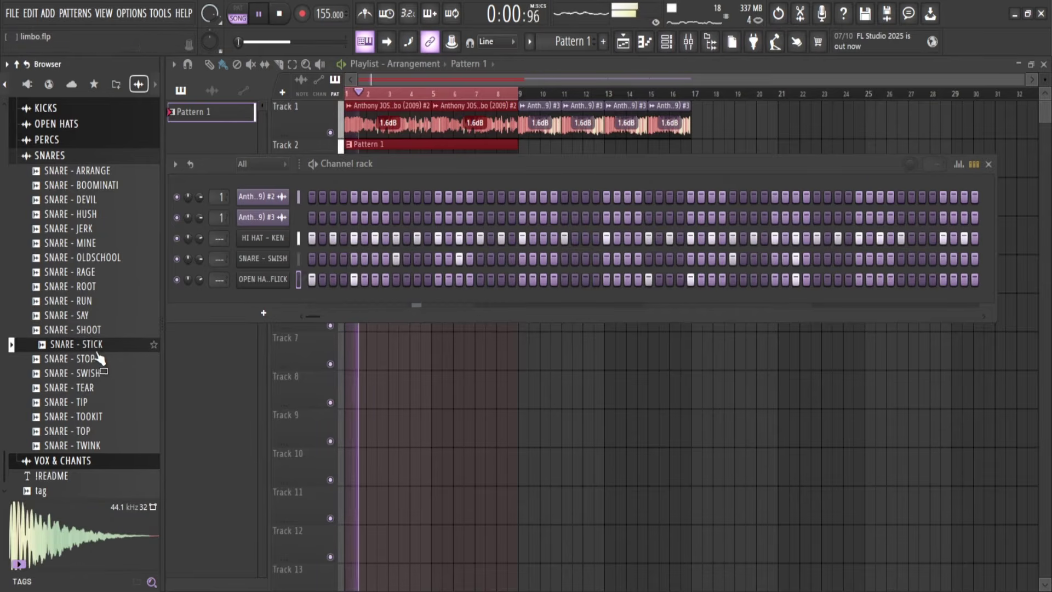
{"action": "left_click", "coordinate": [94, 360]}
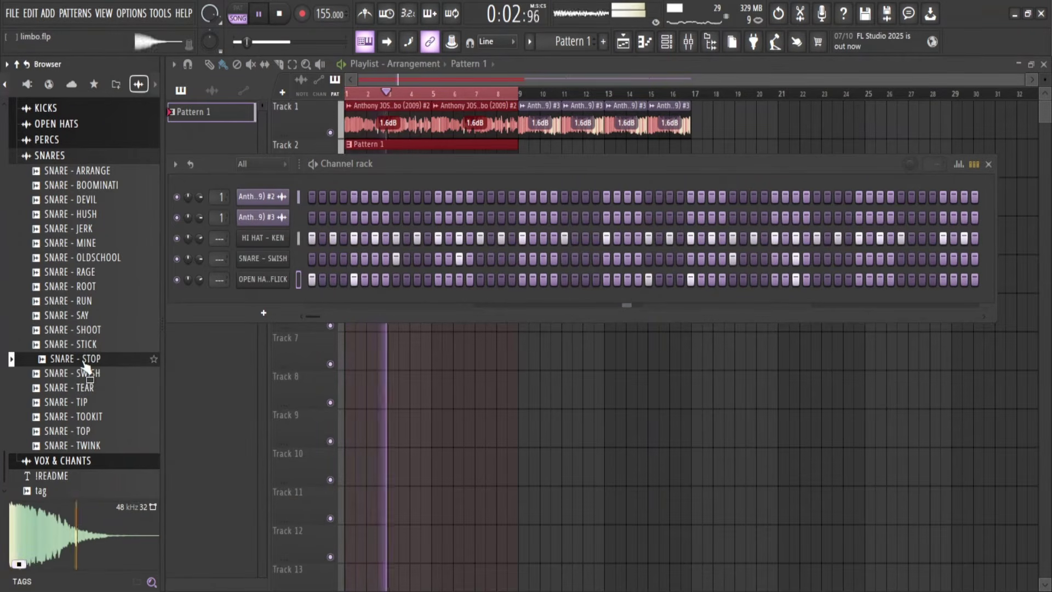
{"action": "left_click_drag", "start_coordinate": [91, 366], "coordinate": [263, 307]}
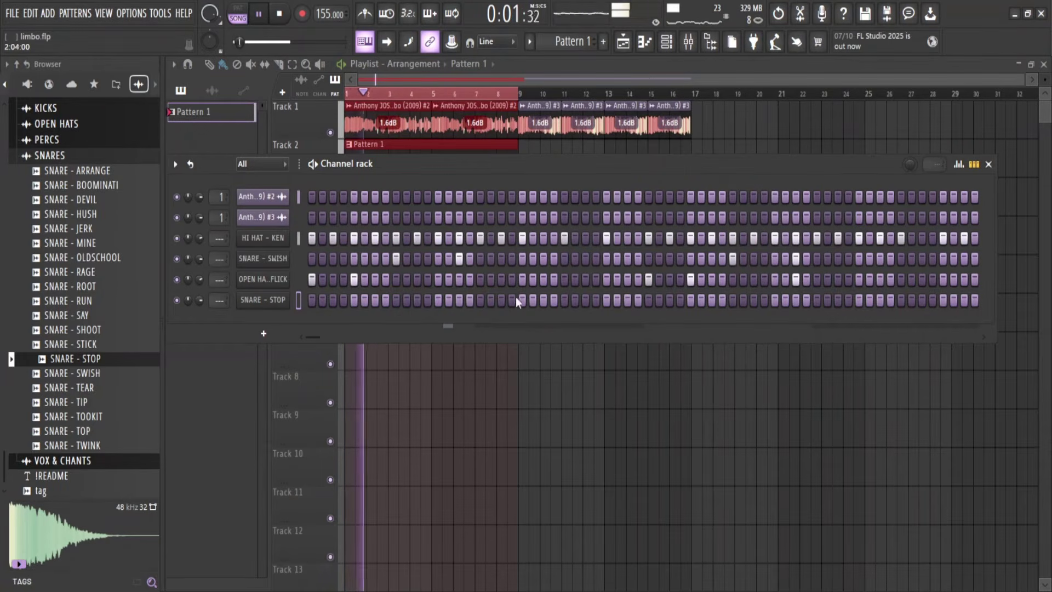
{"action": "left_click", "coordinate": [543, 300]}
{"action": "key", "text": "space"}
{"action": "right_click", "coordinate": [541, 301]}
Program SNARE - STOP hits on step 9 of bar 2 and step 3 of bar 4 while the loop plays.
{"action": "key", "text": "space"}
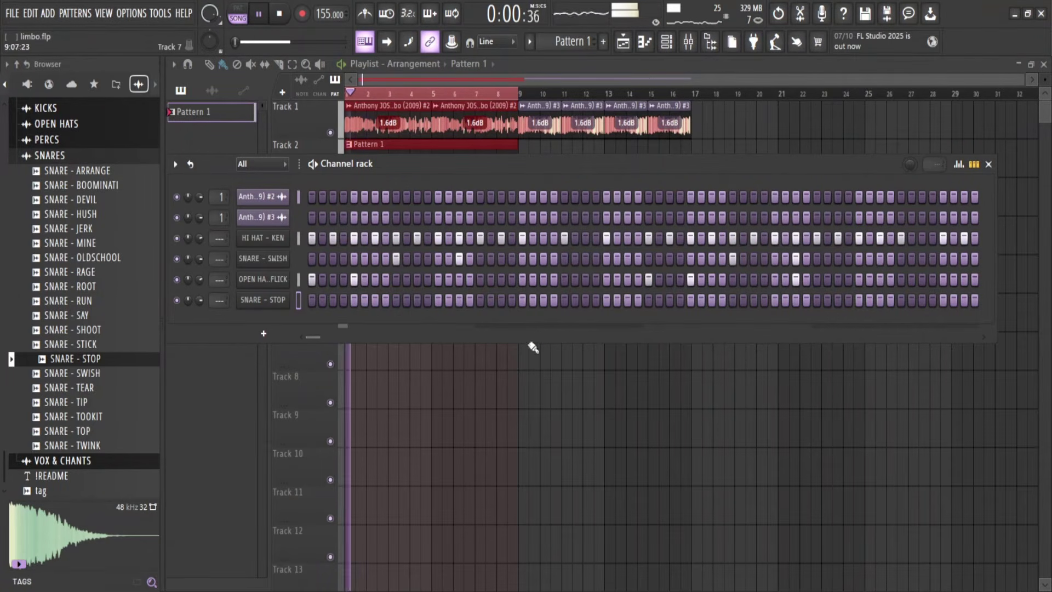
{"action": "left_click", "coordinate": [564, 300]}
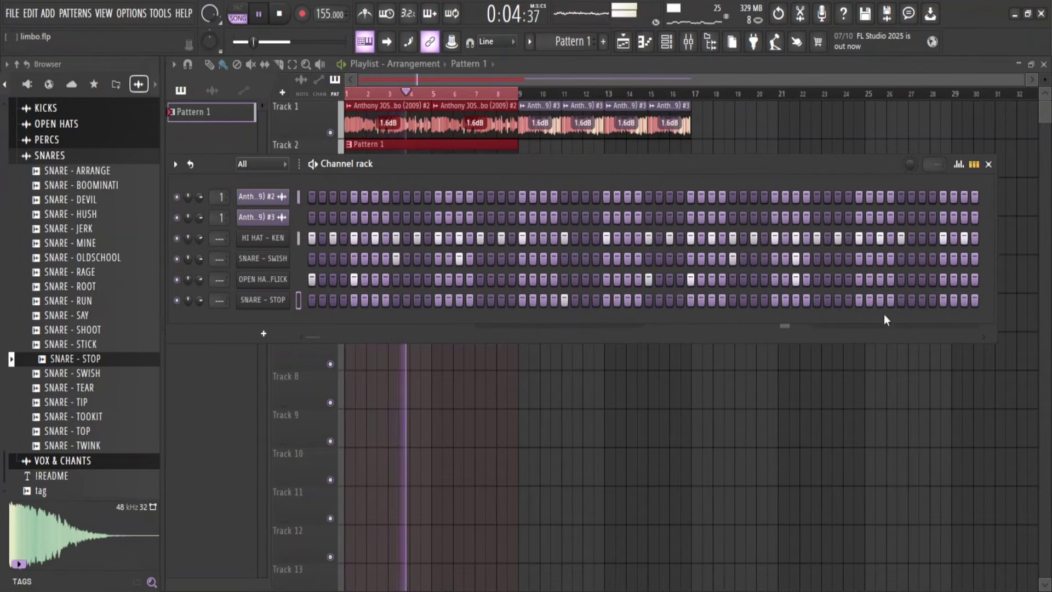
{"action": "left_click", "coordinate": [838, 301]}
{"action": "key", "text": "space"}
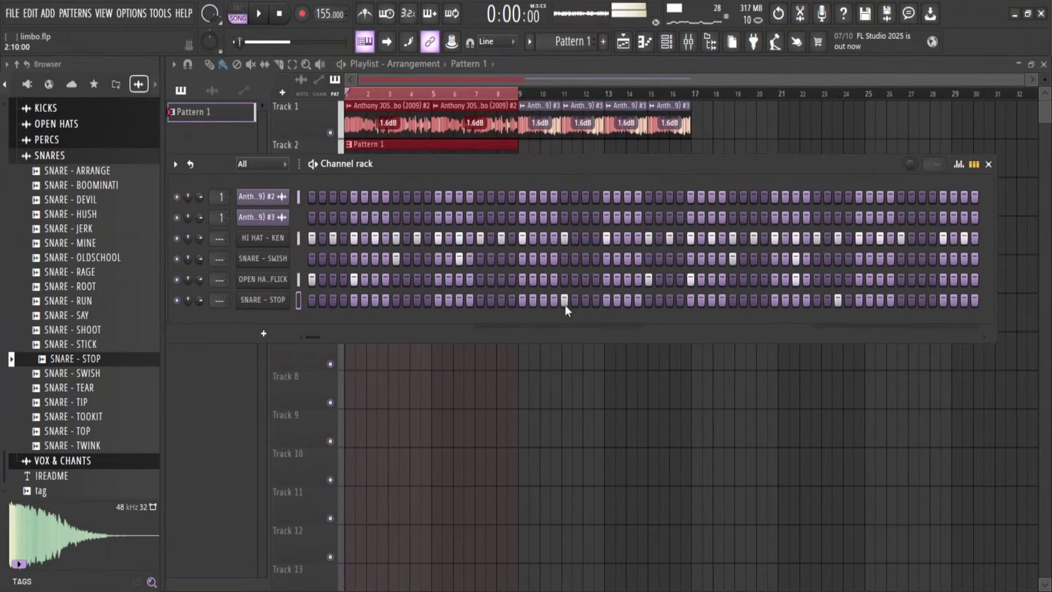
Move the bar 2 SNARE - STOP hit to step 3 while the loop plays.
{"action": "key", "text": "space"}
{"action": "left_click", "coordinate": [502, 300]}
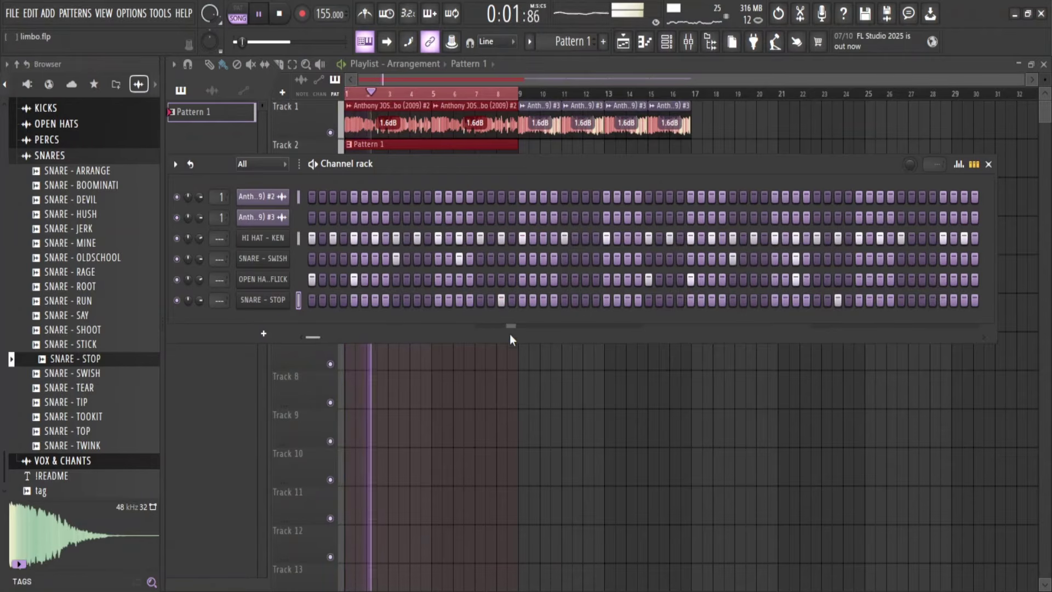
{"action": "right_click", "coordinate": [277, 303]}
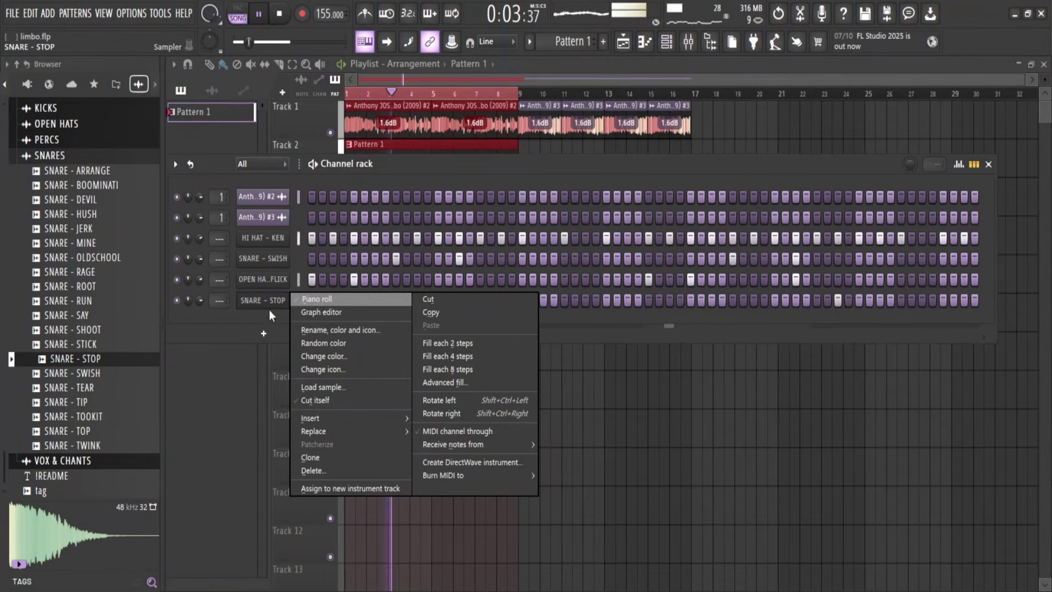
Audition other snares and replace the SNARE - STOP sample with SNARE - SAY, keeping its programmed hits.
{"action": "left_click", "coordinate": [87, 330]}
{"action": "key", "text": "space"}
{"action": "left_click", "coordinate": [87, 332]}
{"action": "left_click_drag", "start_coordinate": [88, 339], "coordinate": [265, 309]}
{"action": "key", "text": "space"}
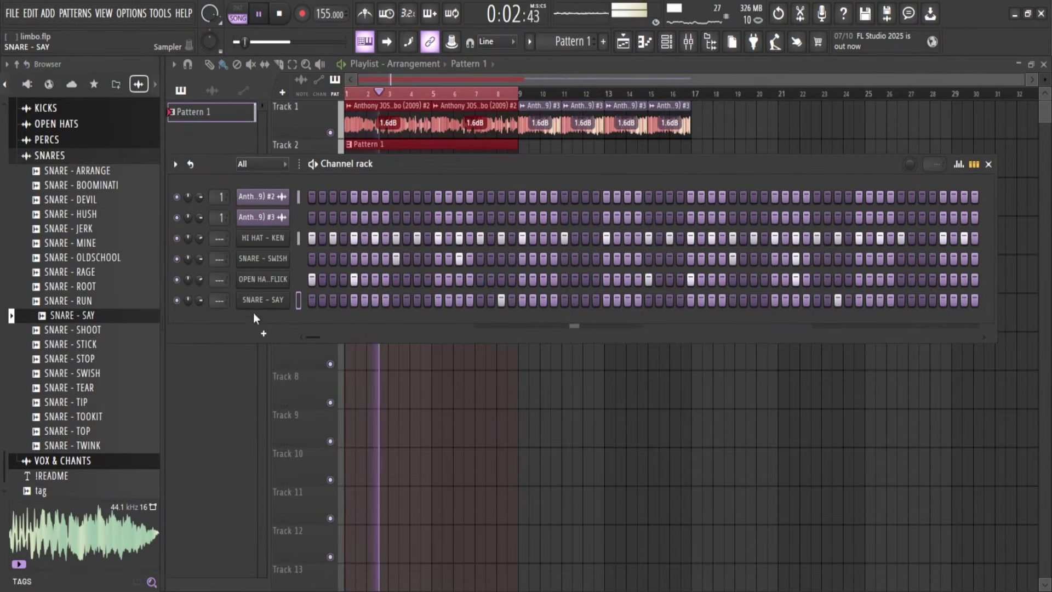
Duplicate the four-bar SNARE - SAY pattern into bars 5 to 8 in the piano roll.
{"action": "right_click", "coordinate": [265, 300]}
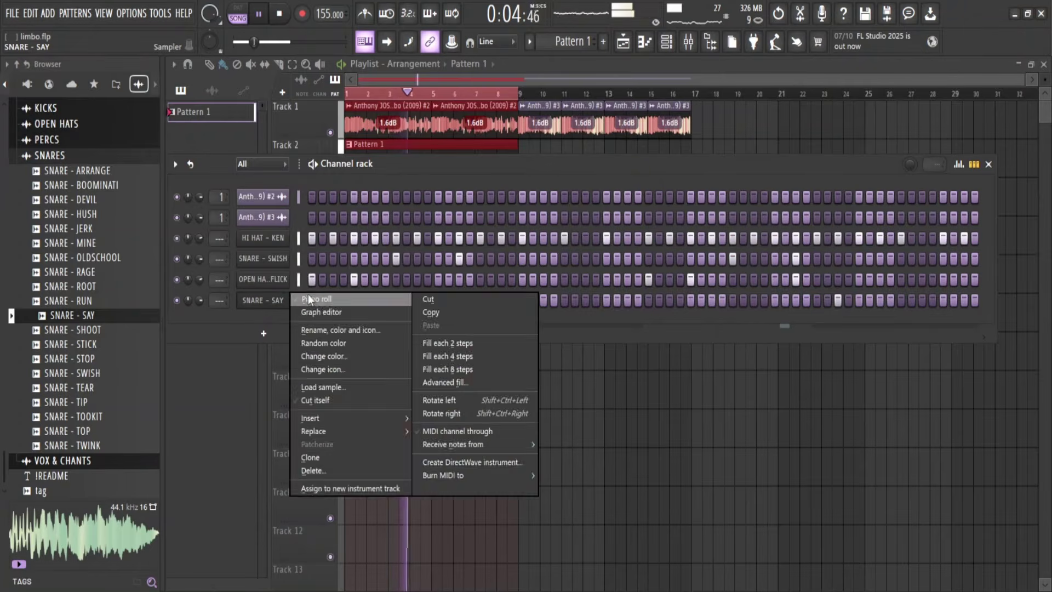
{"action": "left_click", "coordinate": [308, 298]}
{"action": "left_click_drag", "start_coordinate": [565, 97], "coordinate": [214, 97]}
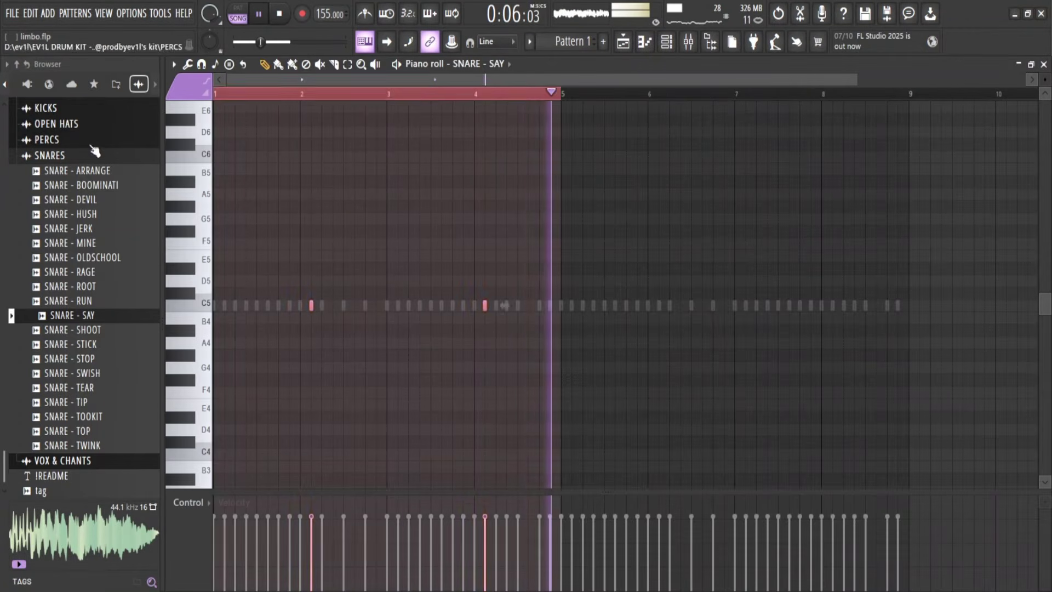
{"action": "key", "text": "ctrl+b"}
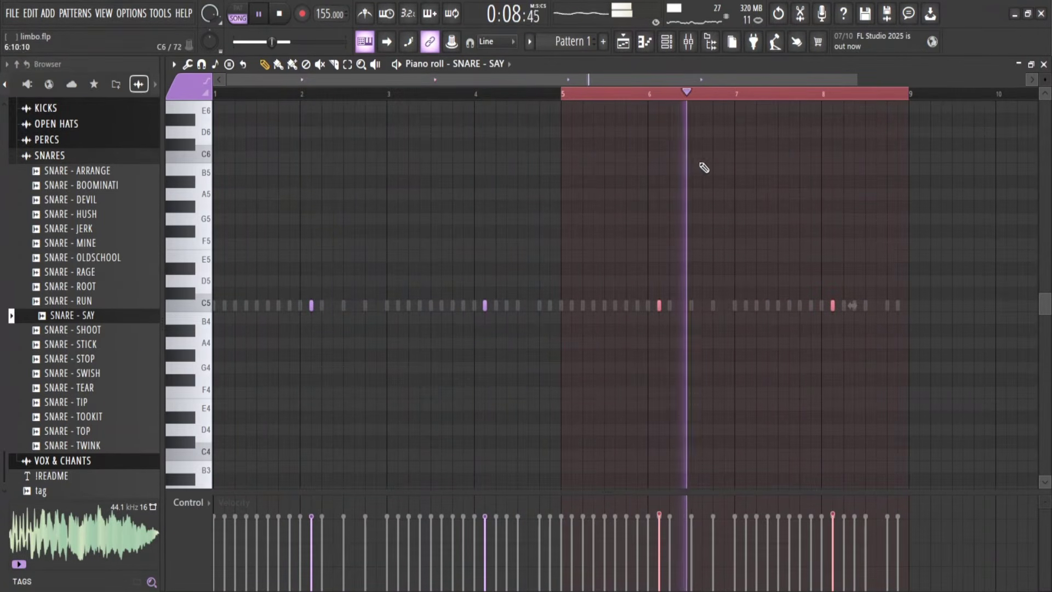
Move the duplicated SNARE - SAY hit in bar 6 earlier to step 15 of bar 5 and close the piano roll.
{"action": "right_click", "coordinate": [668, 292]}
{"action": "left_click_drag", "start_coordinate": [659, 306], "coordinate": [629, 305]}
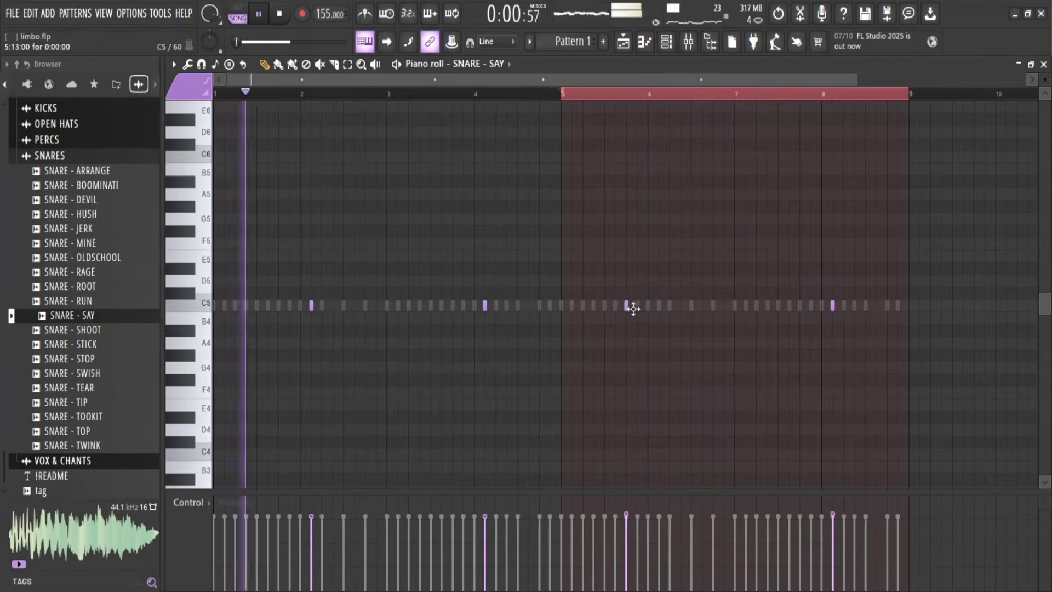
{"action": "key", "text": "space"}
{"action": "key", "text": "space"}
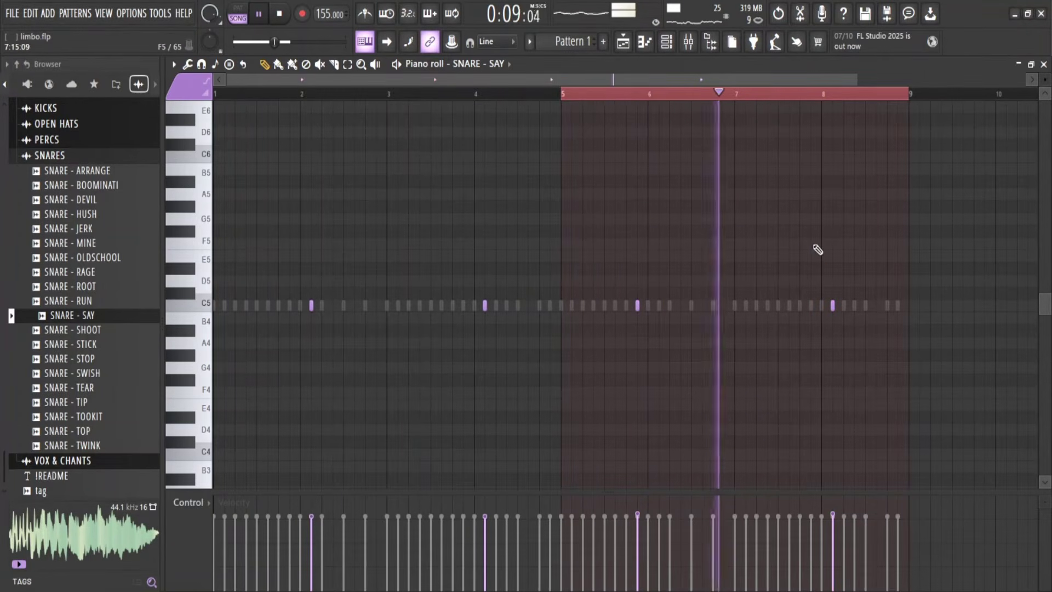
{"action": "left_click", "coordinate": [1043, 65]}
{"action": "key", "text": "space"}
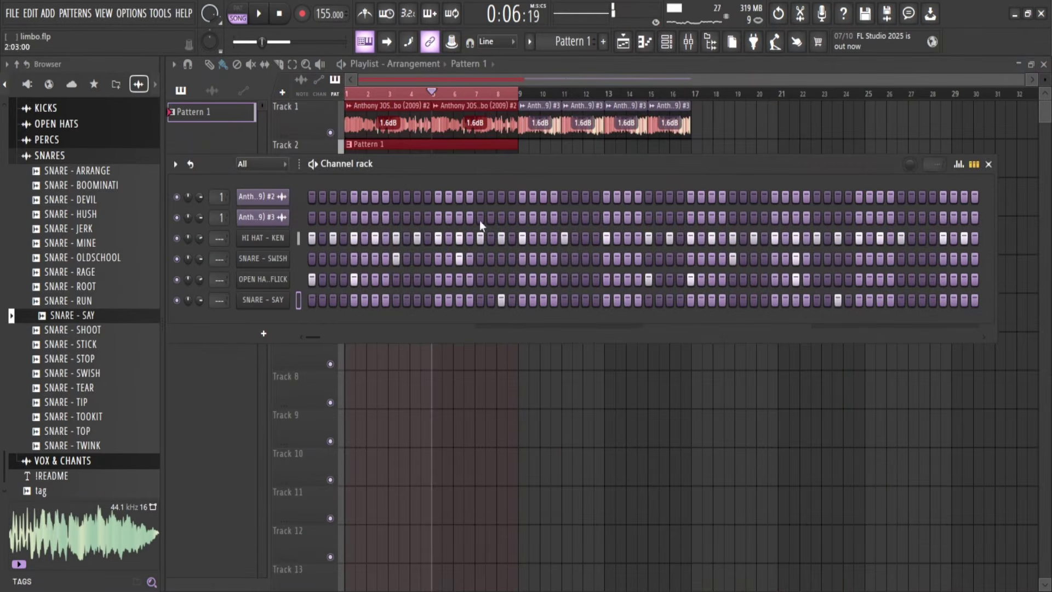
Audition samples in the VOX & CHANTS folder and add CHANT - WHAT as a new channel with a hit on step 1.
{"action": "left_click", "coordinate": [72, 157]}
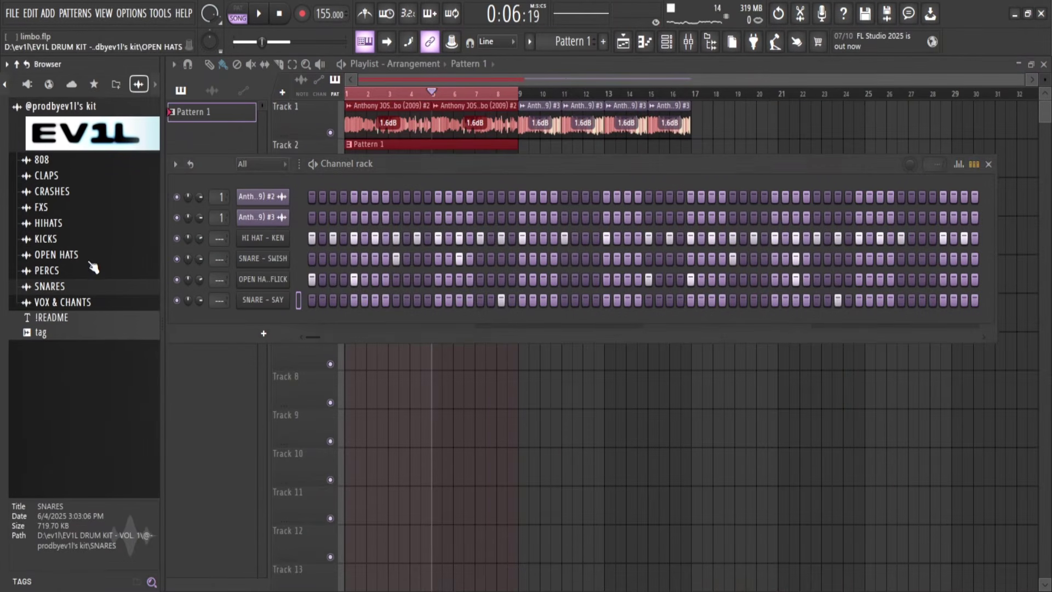
{"action": "left_click", "coordinate": [62, 302]}
{"action": "left_click", "coordinate": [89, 375]}
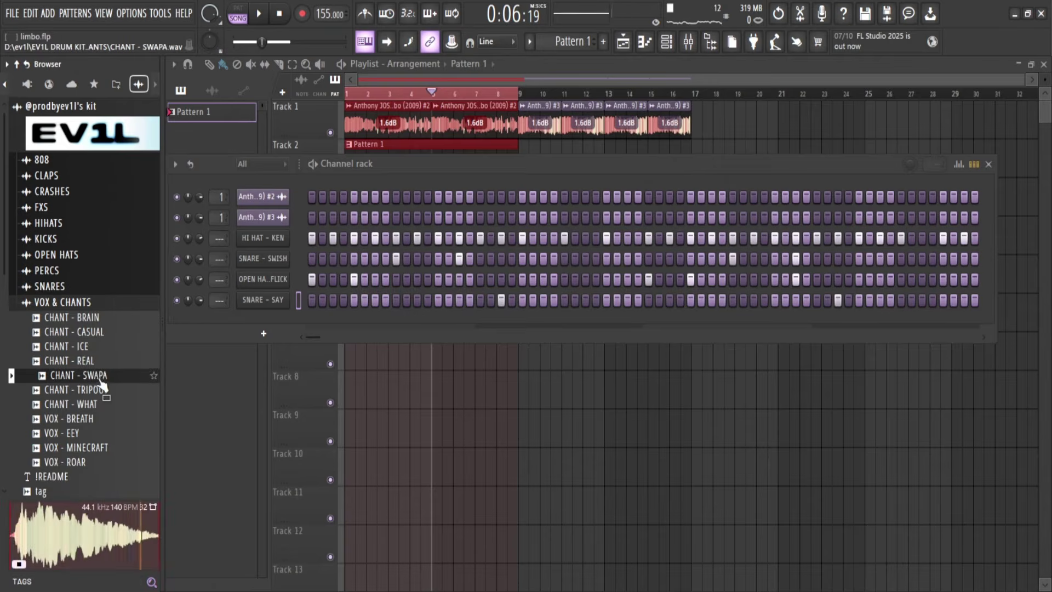
{"action": "left_click", "coordinate": [85, 361]}
{"action": "left_click", "coordinate": [91, 404]}
{"action": "left_click_drag", "start_coordinate": [88, 393], "coordinate": [318, 338]}
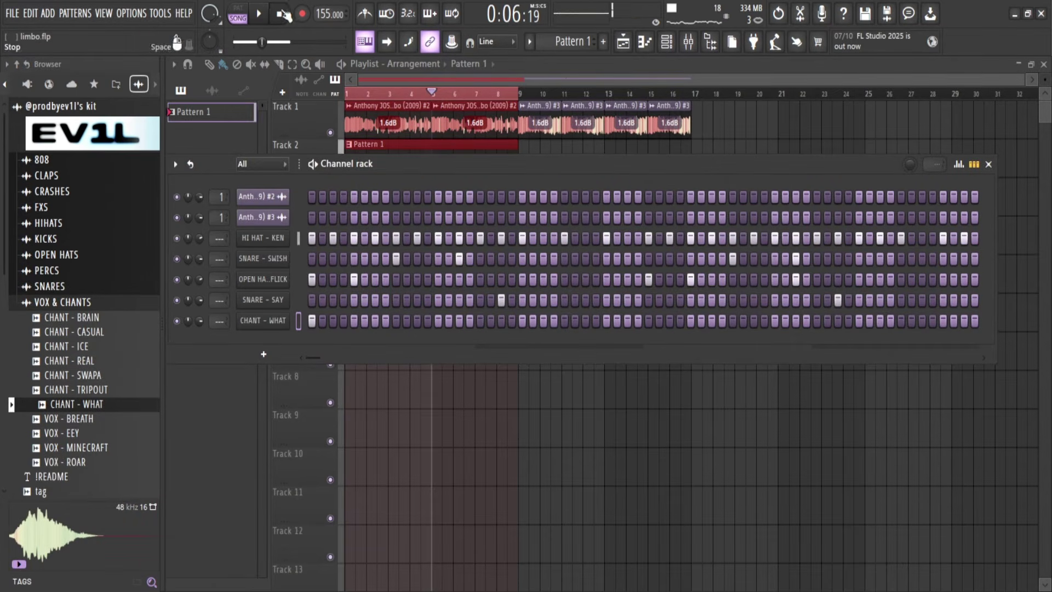
Play the loop with the chant and replace the CHANT - WHAT sample with CHANT - TRIPOUT.
{"action": "key", "text": "space"}
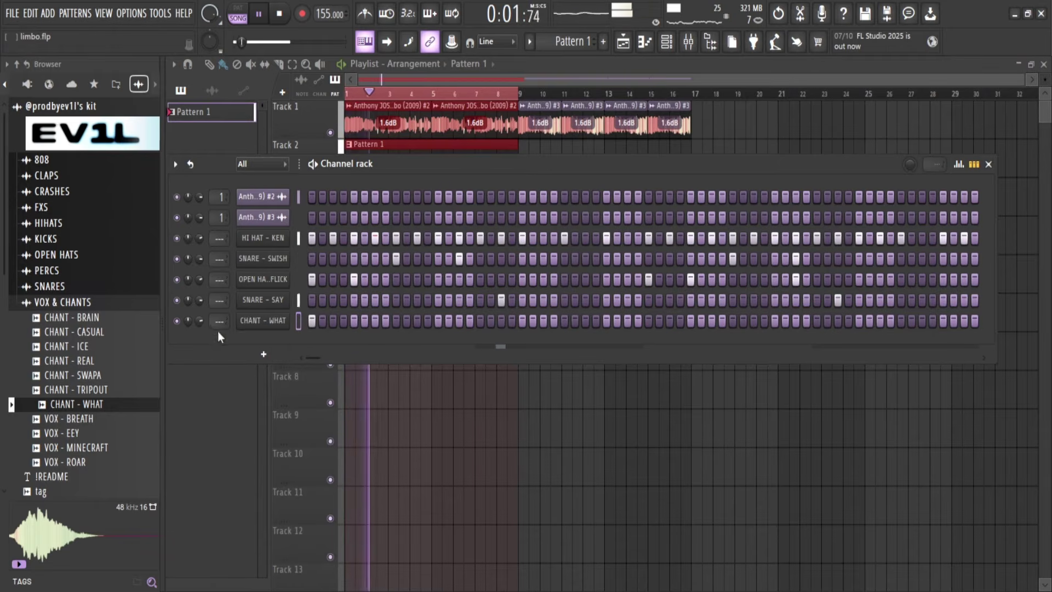
{"action": "left_click", "coordinate": [263, 321]}
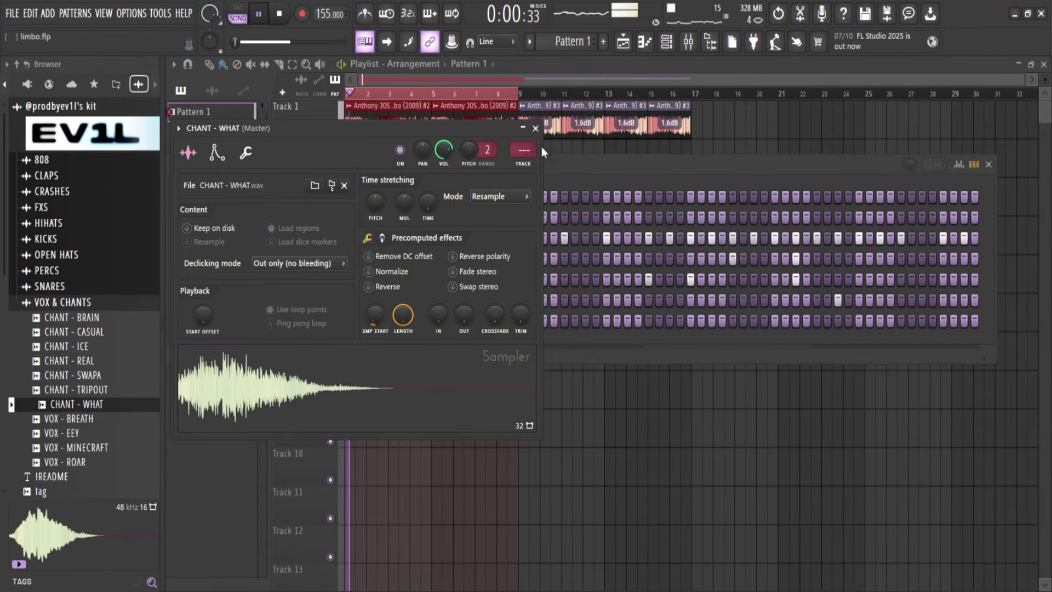
{"action": "left_click", "coordinate": [535, 129]}
{"action": "left_click_drag", "start_coordinate": [82, 390], "coordinate": [262, 321]}
{"action": "key", "text": "space"}
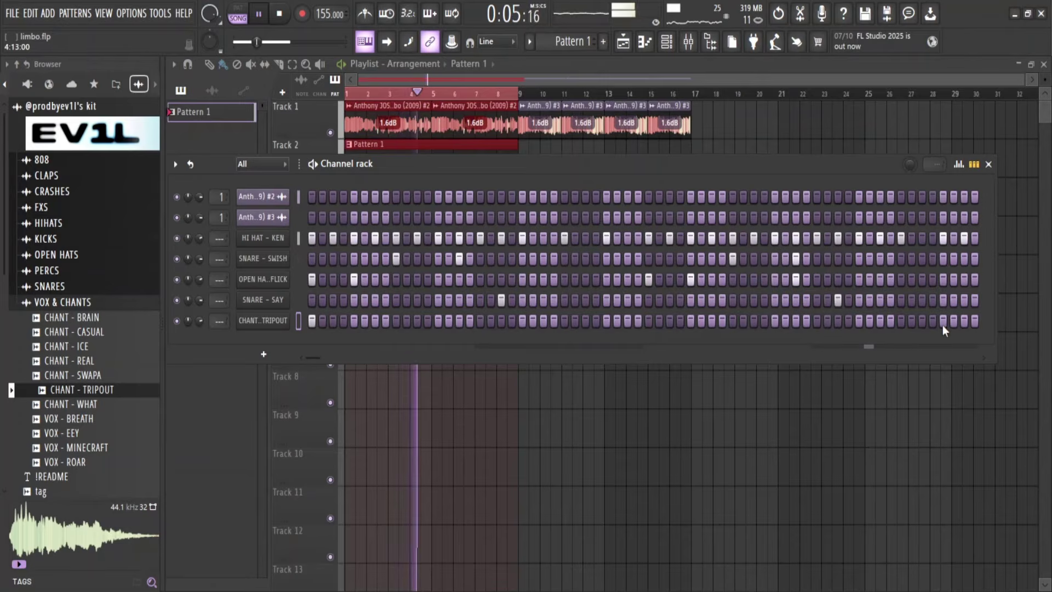
{"action": "key", "text": "space"}
Add a second CHANT - TRIPOUT hit at the start of bar 5 in the piano roll and return to the channel rack.
{"action": "left_click", "coordinate": [323, 301]}
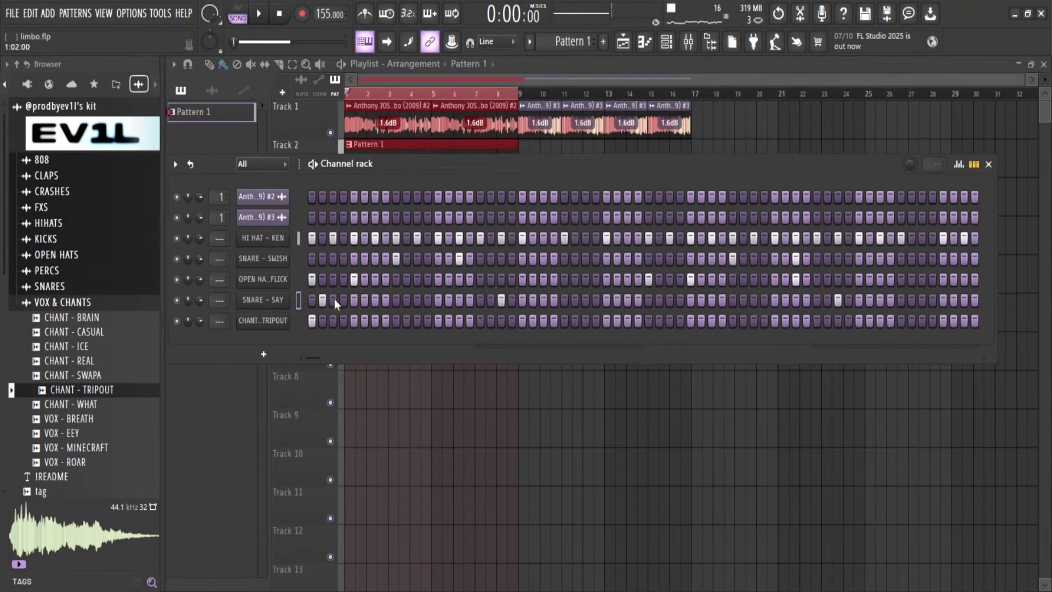
{"action": "key", "text": "F7"}
{"action": "key", "text": "space"}
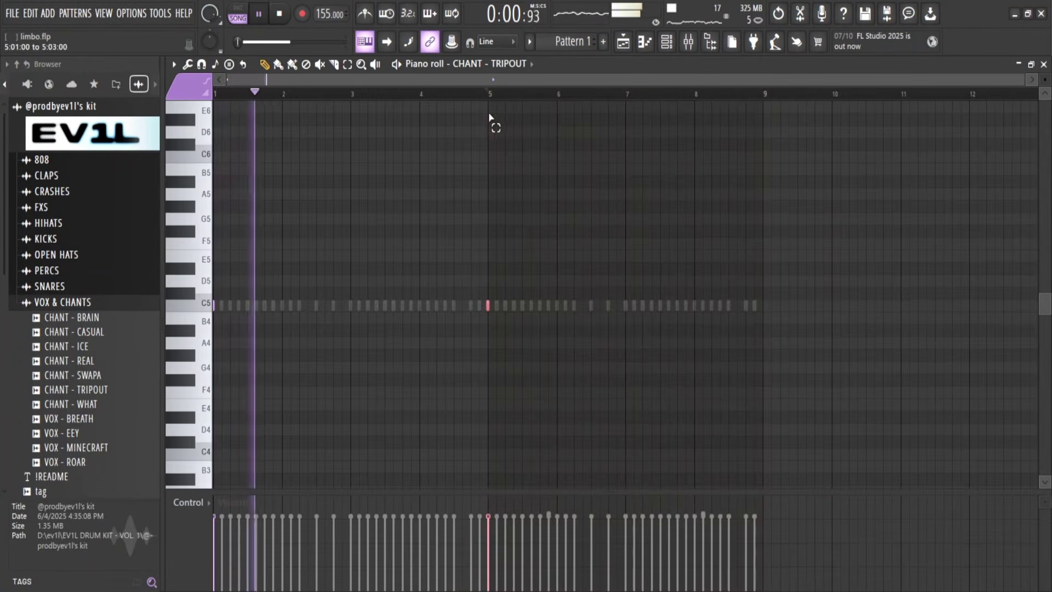
{"action": "key", "text": "space"}
{"action": "key", "text": "F6"}
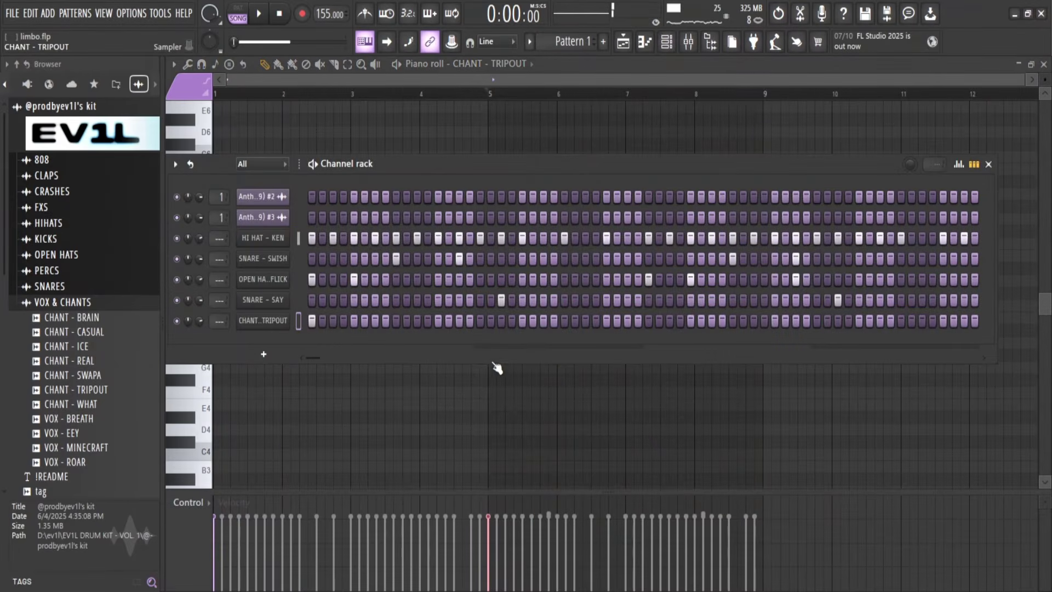
Check the CHANT - TRIPOUT sampler settings, close them and play the loop.
{"action": "left_click", "coordinate": [263, 321]}
{"action": "right_click", "coordinate": [383, 315]}
{"action": "left_click", "coordinate": [395, 322]}
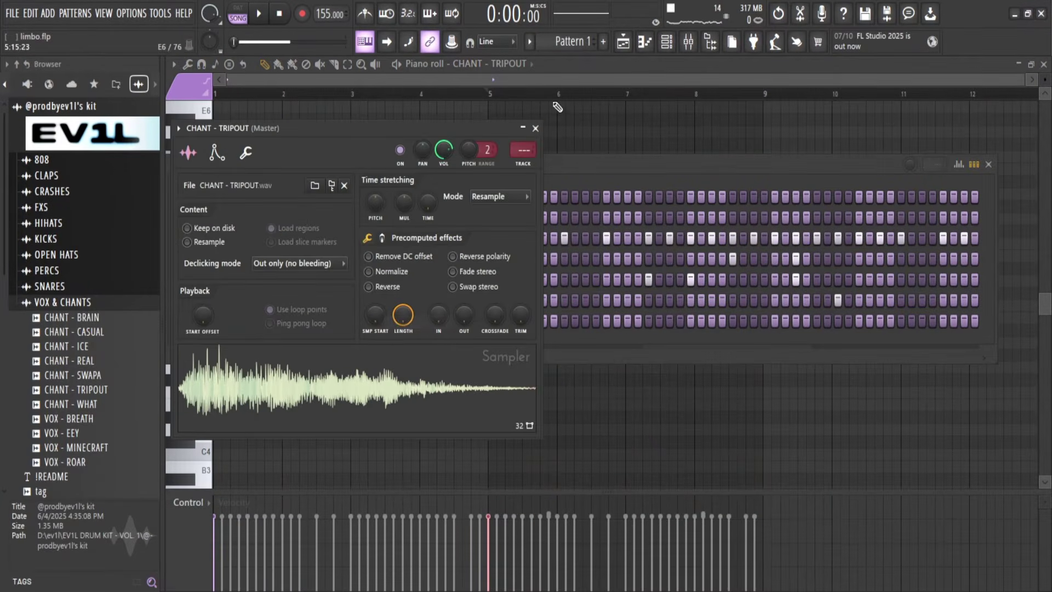
{"action": "left_click", "coordinate": [537, 130]}
{"action": "key", "text": "space"}
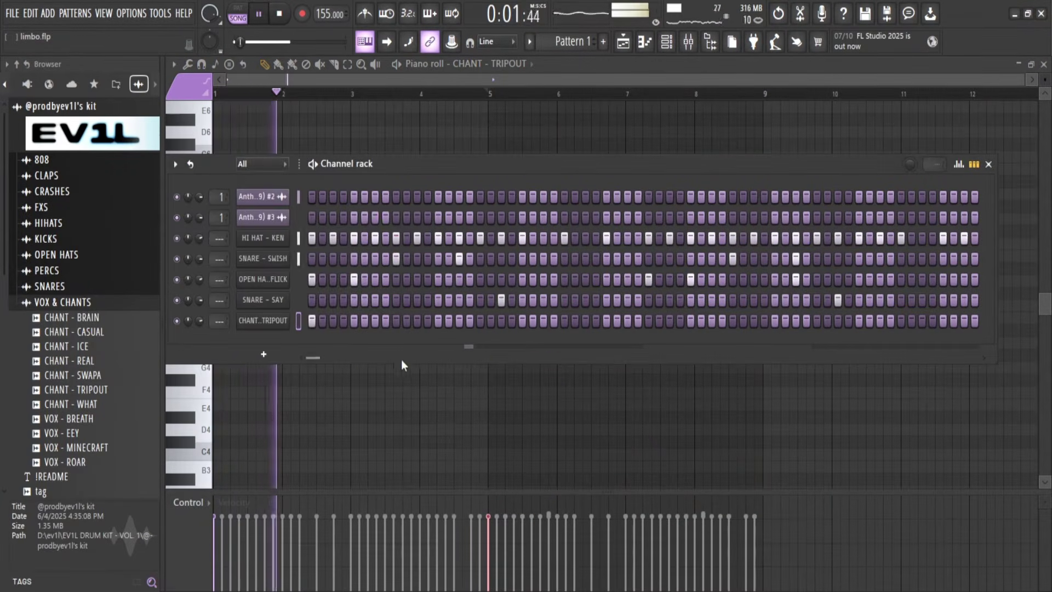
Audition CHANT - ICE, add it as a new channel and try a hit near the end of bar 1.
{"action": "left_click", "coordinate": [155, 346]}
{"action": "key", "text": "space"}
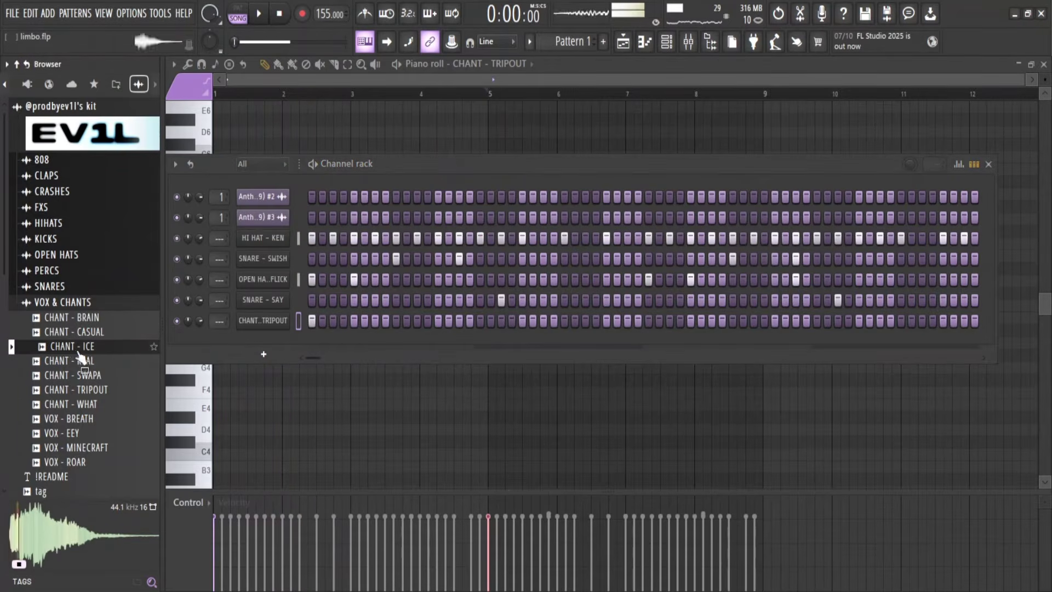
{"action": "left_click_drag", "start_coordinate": [155, 347], "coordinate": [233, 346]}
{"action": "key", "text": "space"}
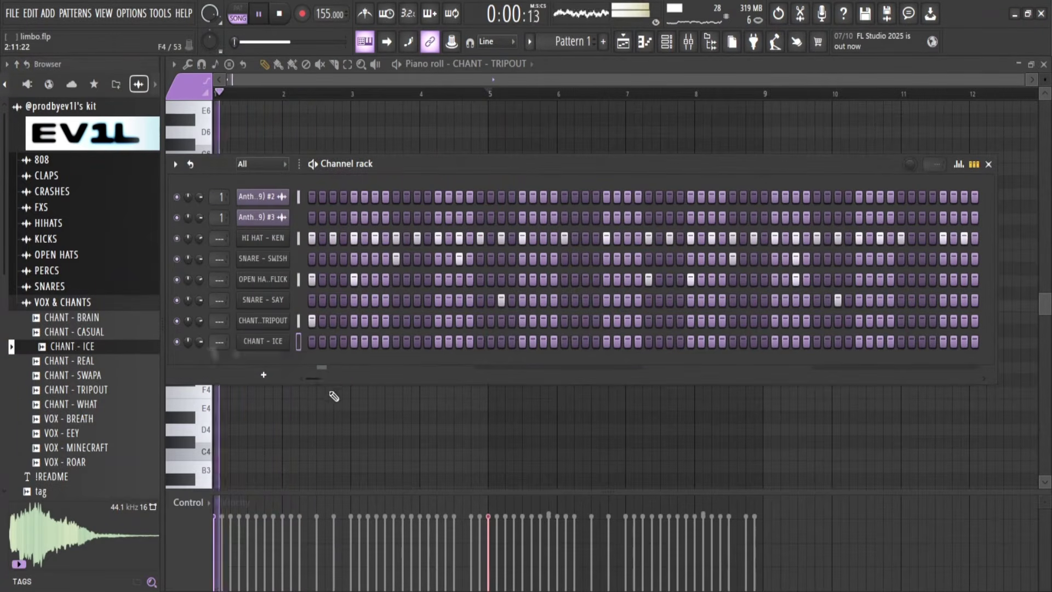
{"action": "left_click", "coordinate": [448, 341]}
{"action": "key", "text": "space"}
Replace CHANT - ICE with CHANT - CASUAL and program its hits on step 15 of bars 1 and 3.
{"action": "left_click_drag", "start_coordinate": [77, 331], "coordinate": [273, 343]}
{"action": "key", "text": "space"}
{"action": "left_click", "coordinate": [459, 341]}
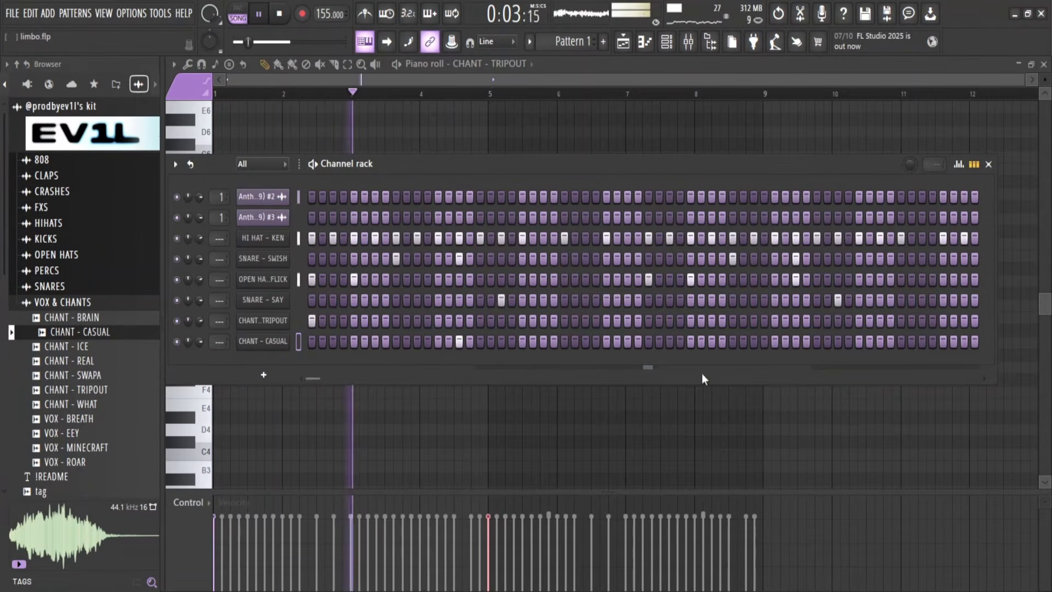
{"action": "key", "text": "space"}
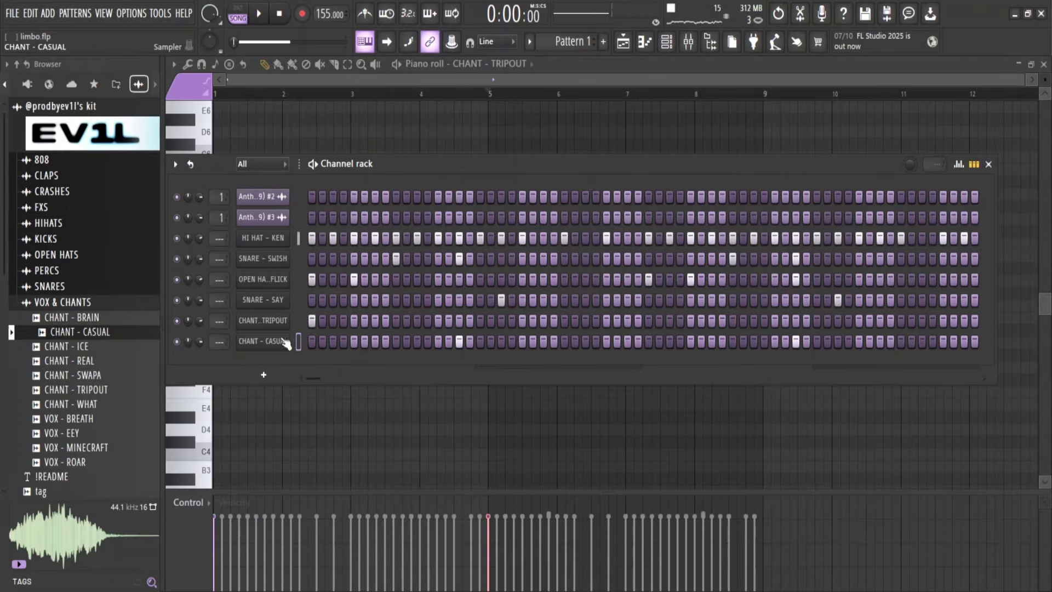
Audition 808 - SPINZER and 808 - STUMP in the 808 folder and add 808 - SPINZER as a new channel.
{"action": "left_click", "coordinate": [54, 304]}
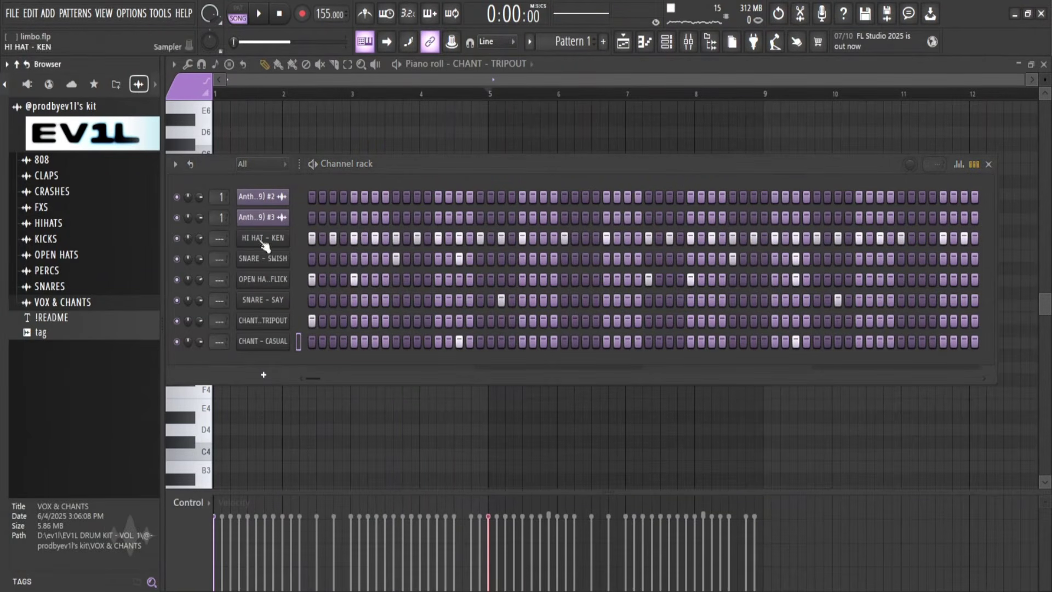
{"action": "left_click", "coordinate": [42, 160]}
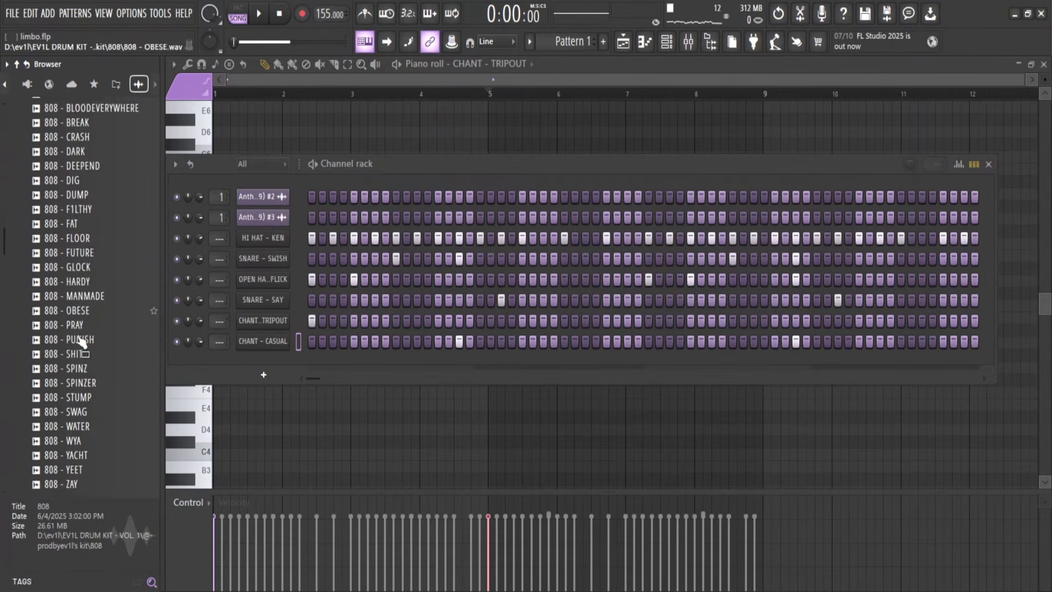
{"action": "left_click", "coordinate": [76, 378]}
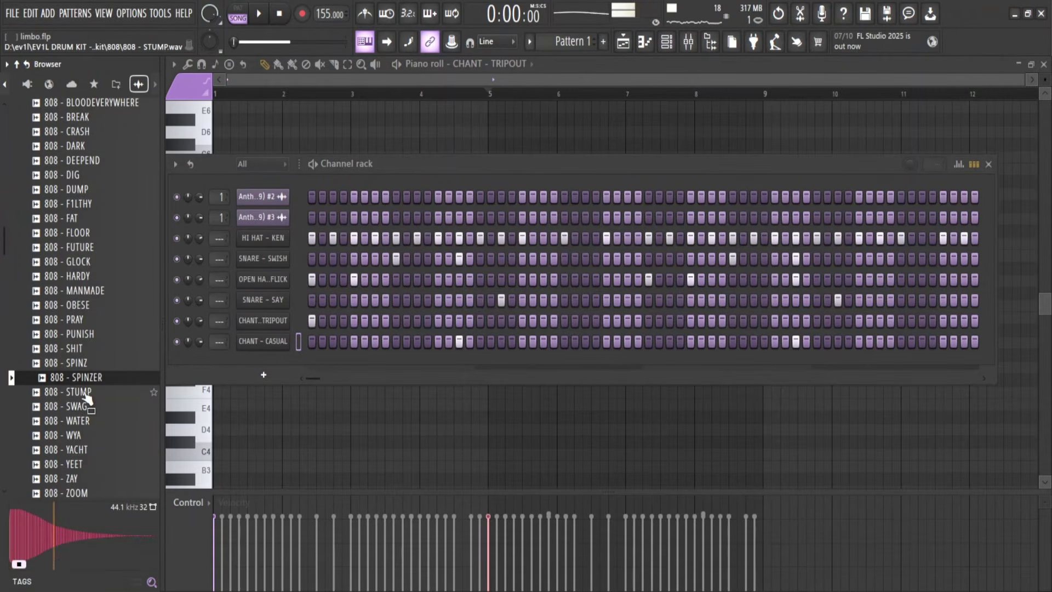
{"action": "left_click", "coordinate": [79, 393]}
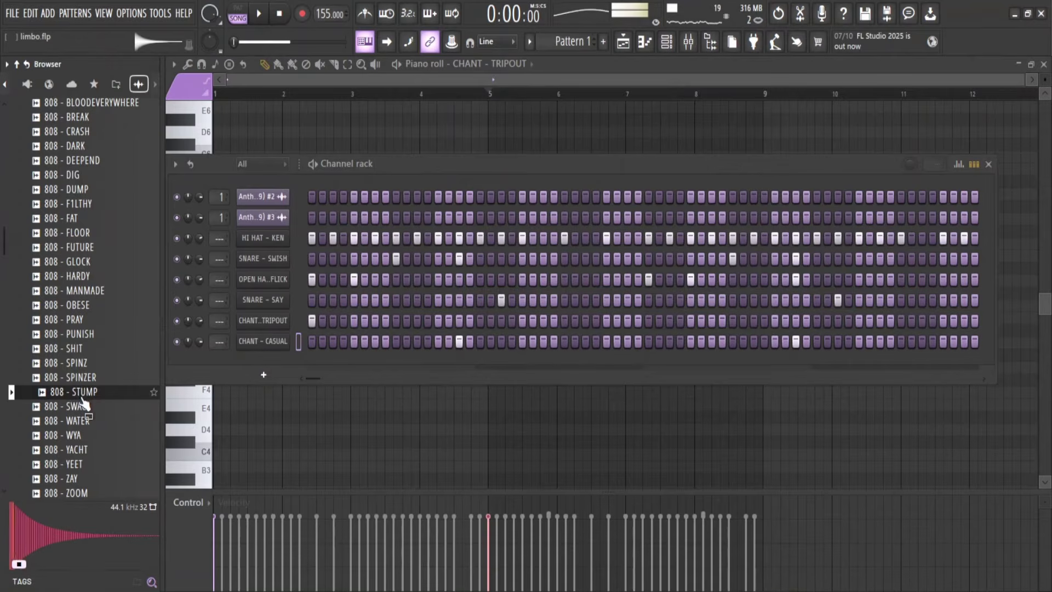
{"action": "scroll", "coordinate": [33, 364], "scroll_direction": "up", "scroll_amount": 2}
{"action": "scroll", "coordinate": [87, 431], "scroll_direction": "down", "scroll_amount": 2}
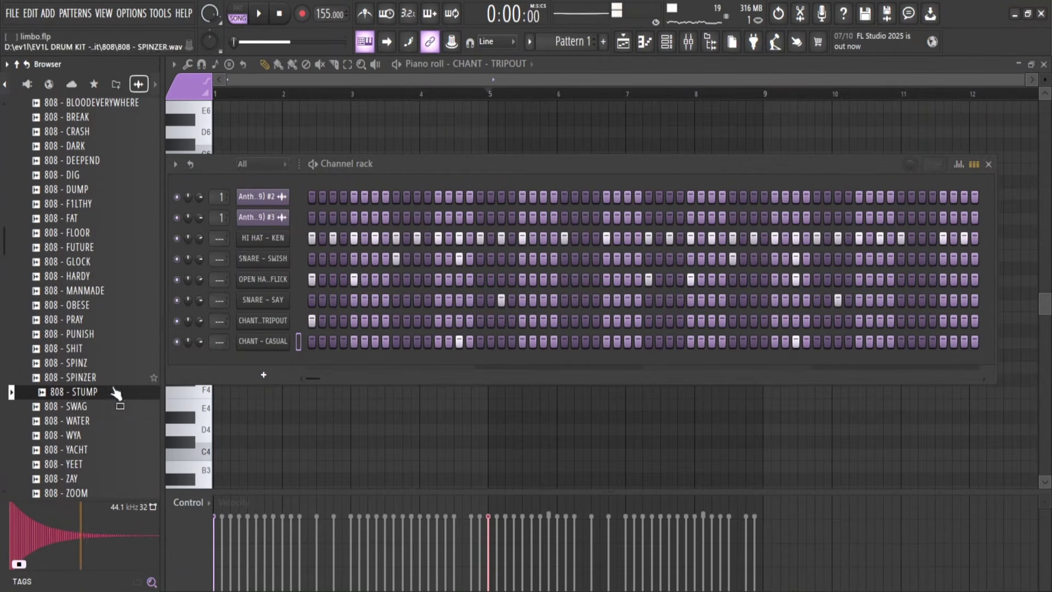
{"action": "scroll", "coordinate": [85, 372], "scroll_direction": "up", "scroll_amount": 2}
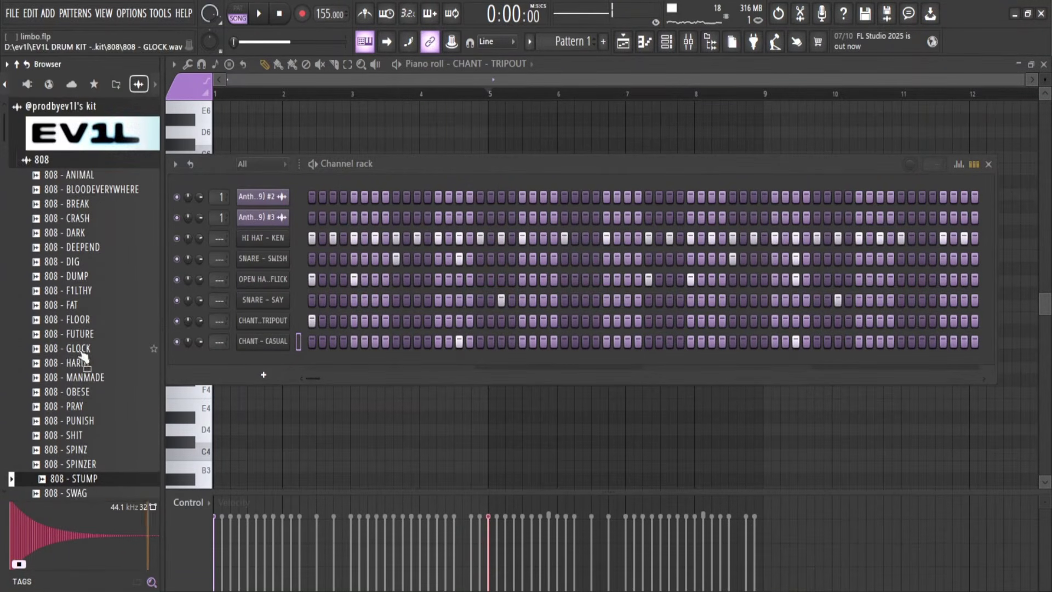
{"action": "scroll", "coordinate": [93, 329], "scroll_direction": "down", "scroll_amount": 2}
{"action": "left_click_drag", "start_coordinate": [71, 377], "coordinate": [249, 353]}
{"action": "scroll", "coordinate": [83, 219], "scroll_direction": "up", "scroll_amount": 2}
{"action": "left_click", "coordinate": [49, 163]}
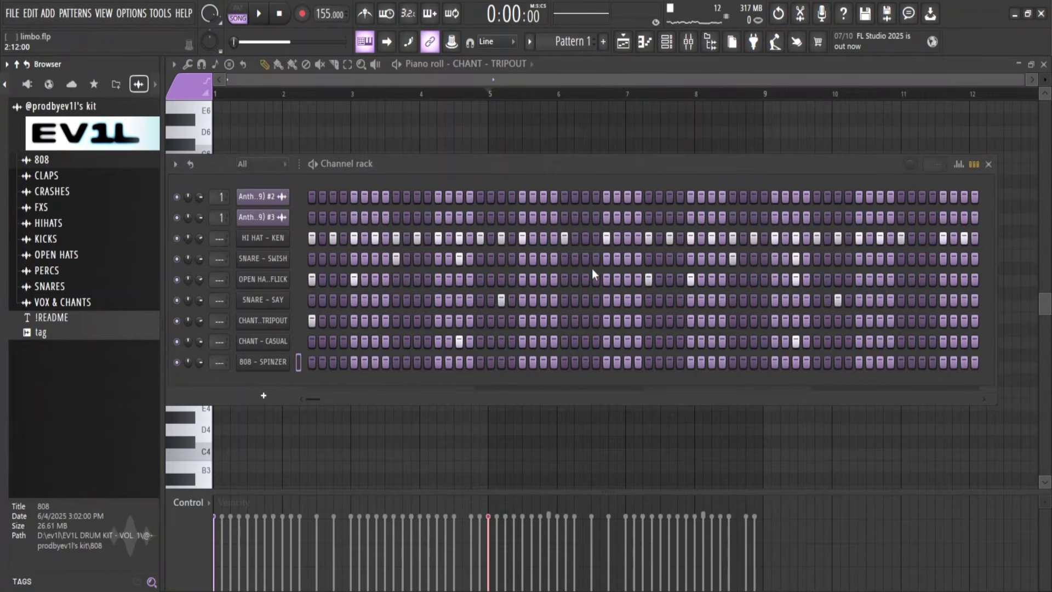
Load Fruity Soft Clipper into slot 1 of the mixer's Master track.
{"action": "left_click", "coordinate": [663, 47]}
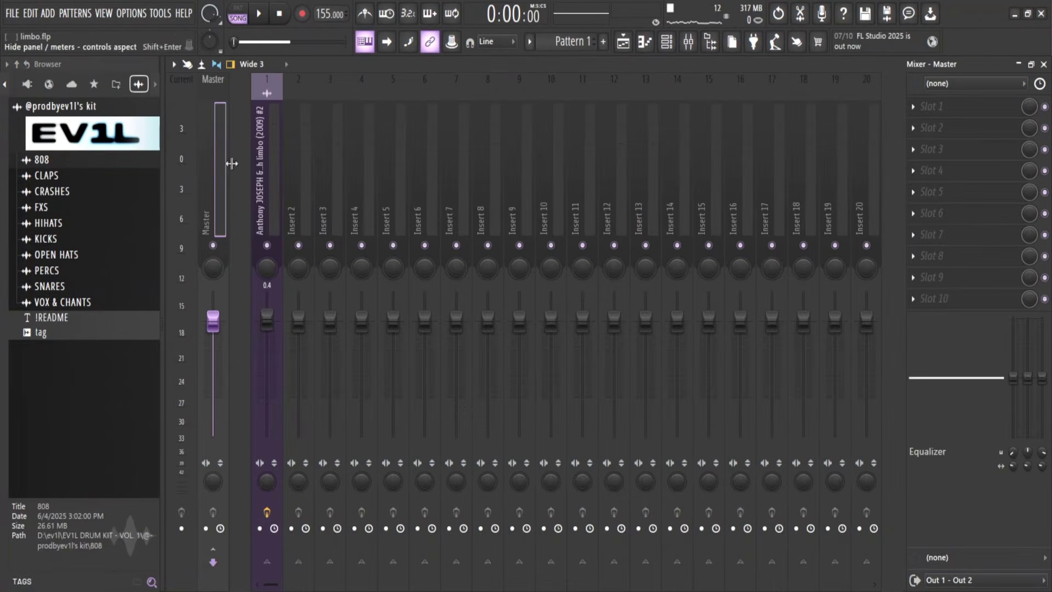
{"action": "left_click", "coordinate": [933, 105]}
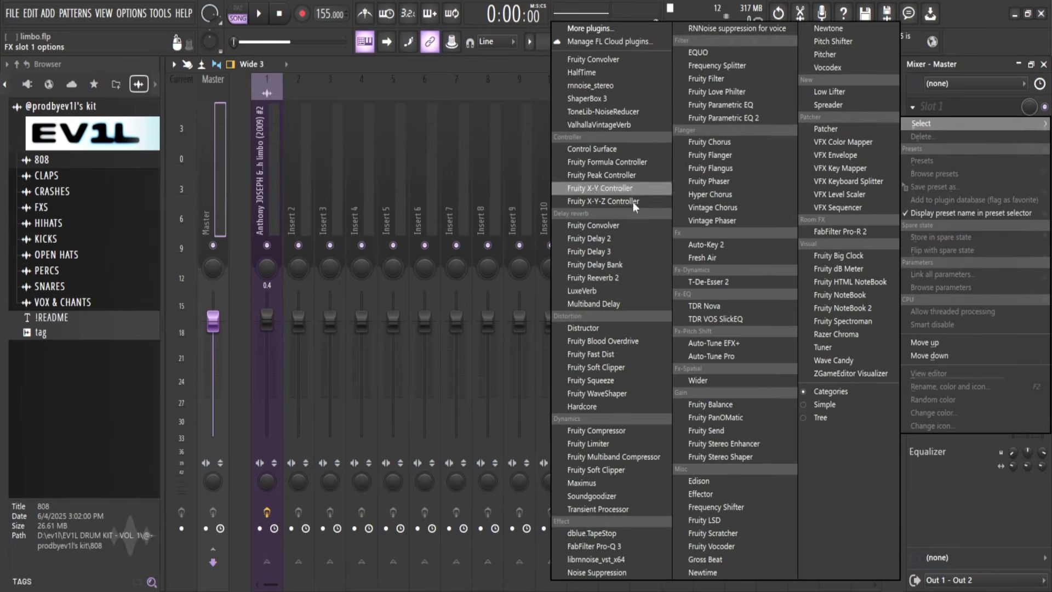
{"action": "left_click", "coordinate": [601, 367]}
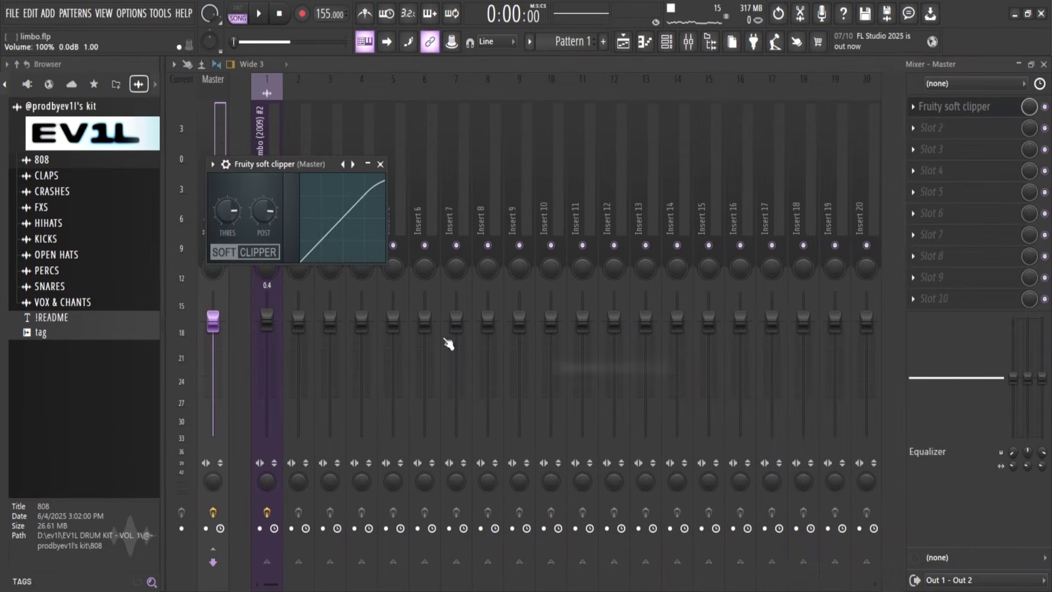
{"action": "left_click_drag", "start_coordinate": [300, 175], "coordinate": [328, 180]}
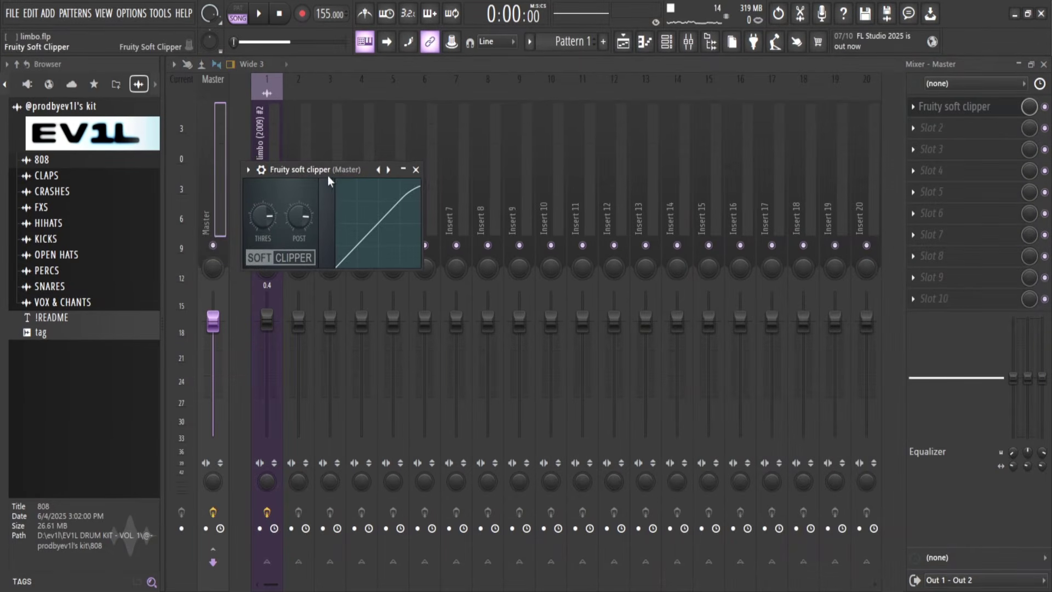
Close the Fruity Soft Clipper window and the mixer to return to the channel rack.
{"action": "left_click", "coordinate": [415, 171]}
{"action": "left_click", "coordinate": [1042, 64]}
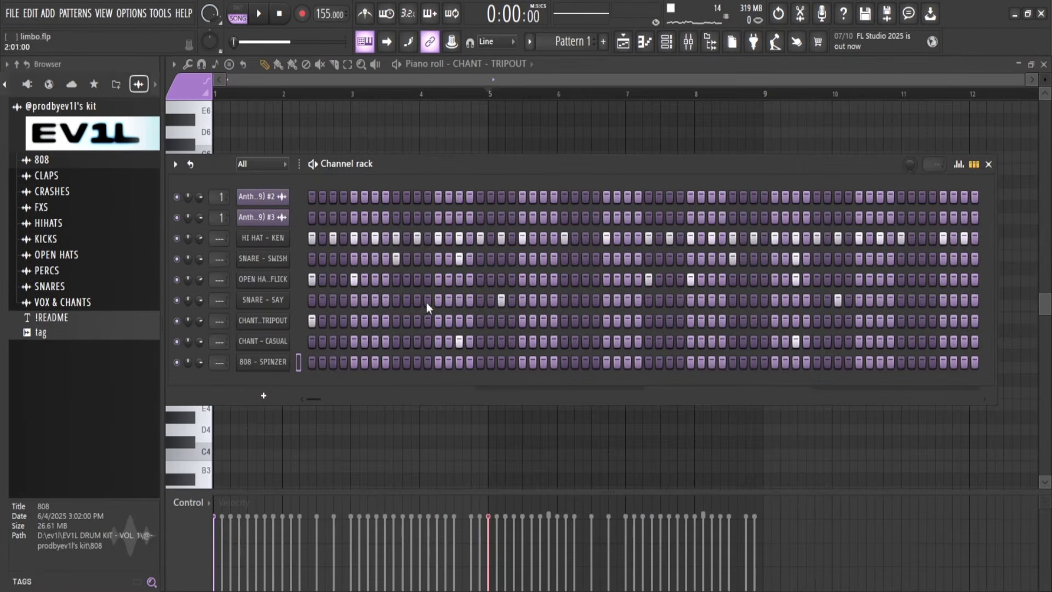
{"action": "left_click", "coordinate": [689, 42]}
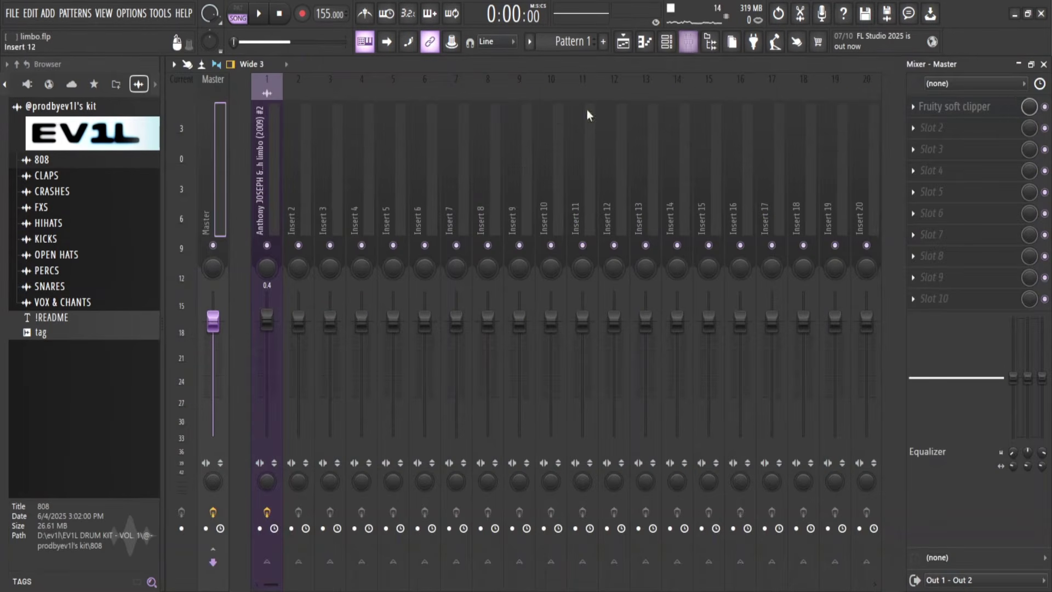
{"action": "left_click", "coordinate": [1044, 64]}
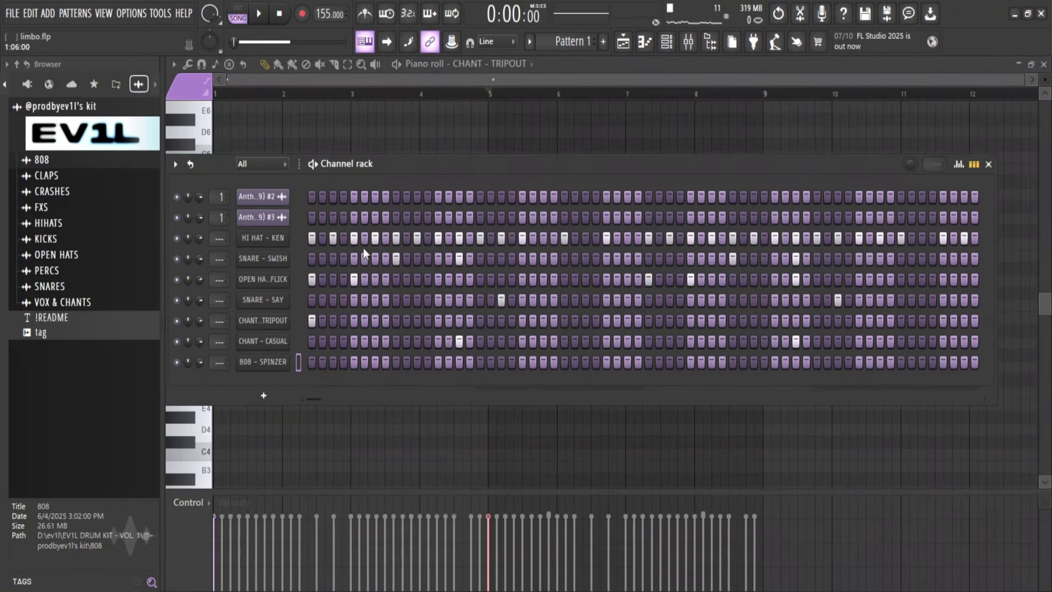
{"action": "key", "text": "F9"}
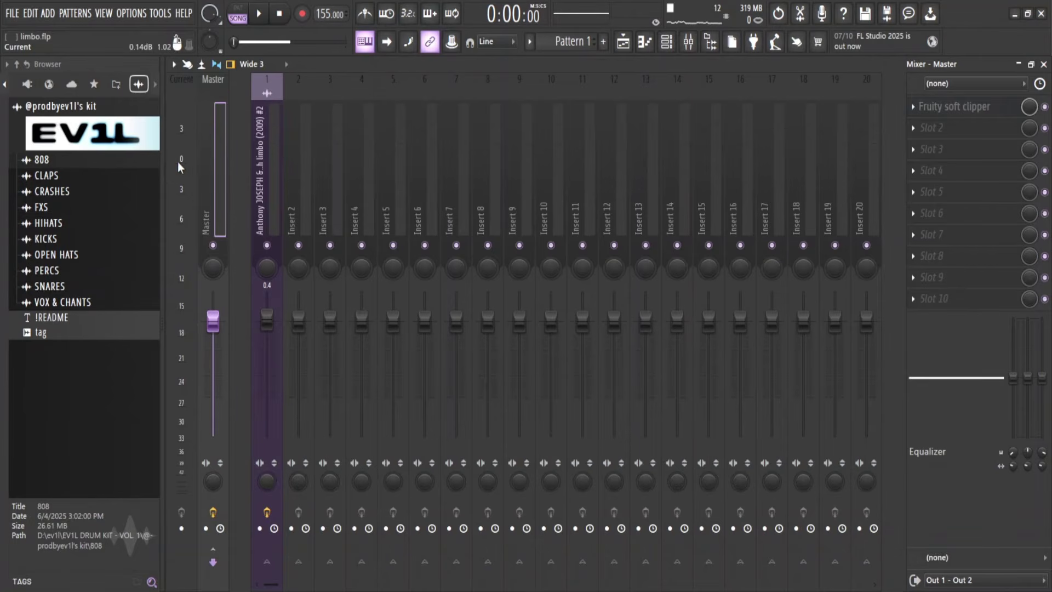
{"action": "left_click", "coordinate": [1044, 64]}
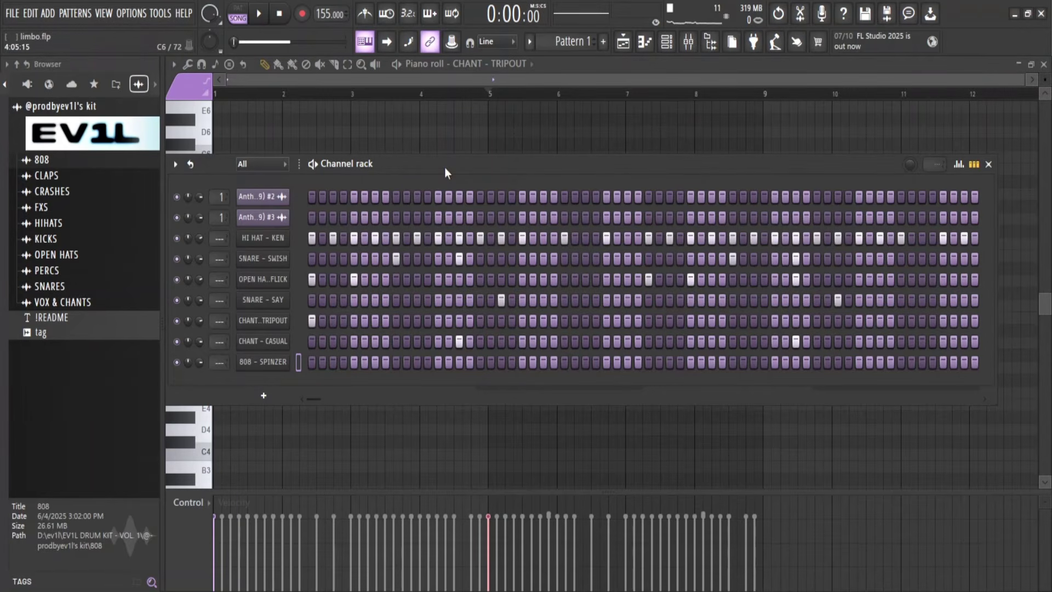
Enable the 808 - SPINZER volume envelope with hold at maximum and attack, decay, sustain and release at minimum.
{"action": "left_click", "coordinate": [273, 362]}
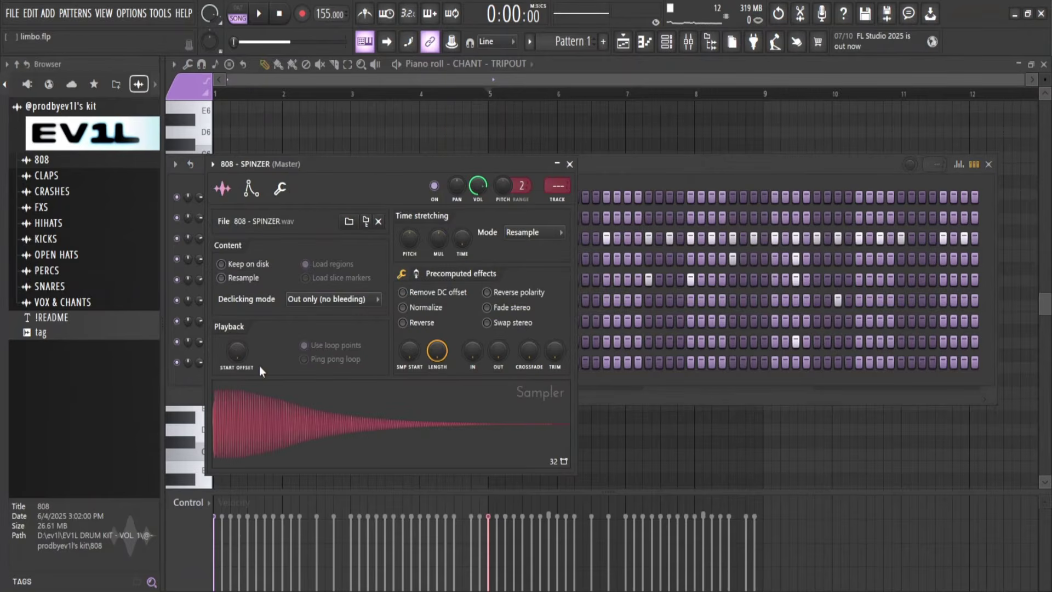
{"action": "left_click_drag", "start_coordinate": [292, 165], "coordinate": [439, 145]}
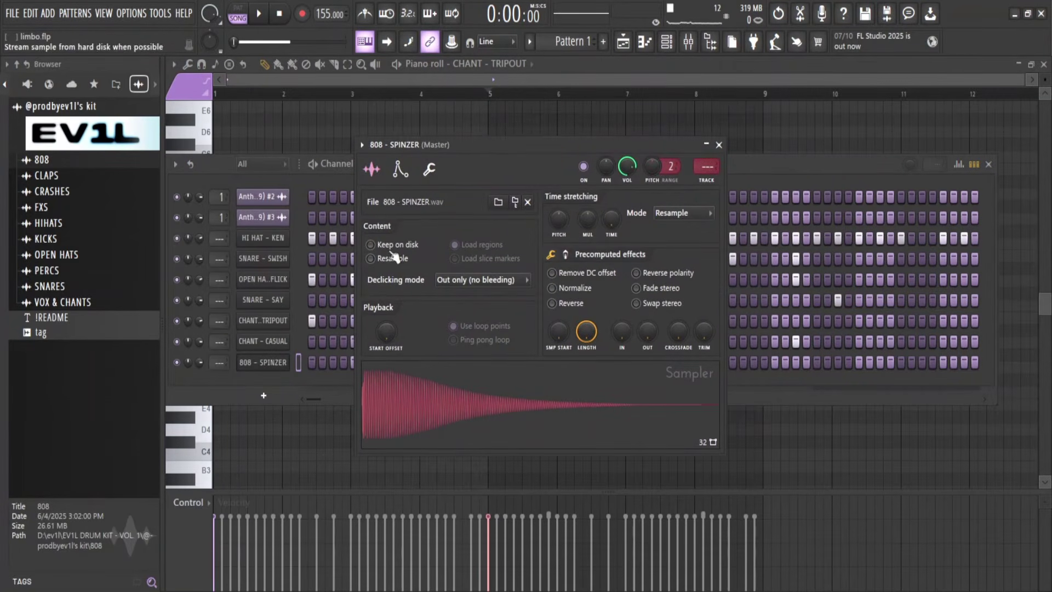
{"action": "left_click", "coordinate": [401, 168]}
{"action": "left_click_drag", "start_coordinate": [415, 144], "coordinate": [443, 140]}
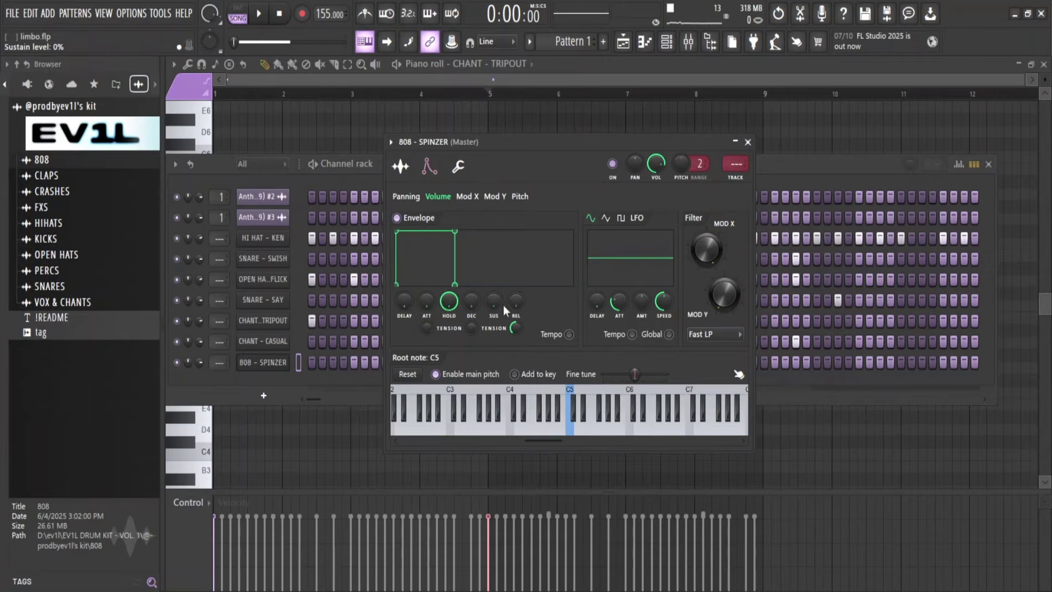
{"action": "left_click", "coordinate": [748, 143]}
Try a C5 note at the start of bar 1 in the 808 - SPINZER piano roll and audition it.
{"action": "right_click", "coordinate": [278, 362]}
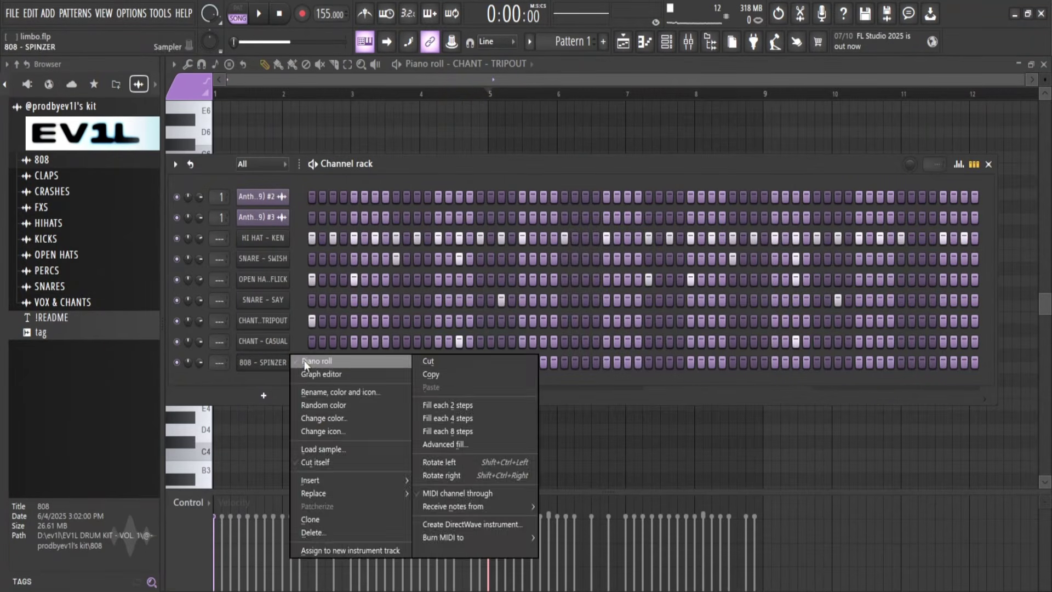
{"action": "left_click", "coordinate": [306, 362]}
{"action": "scroll", "coordinate": [224, 307], "scroll_direction": "up", "scroll_amount": 5}
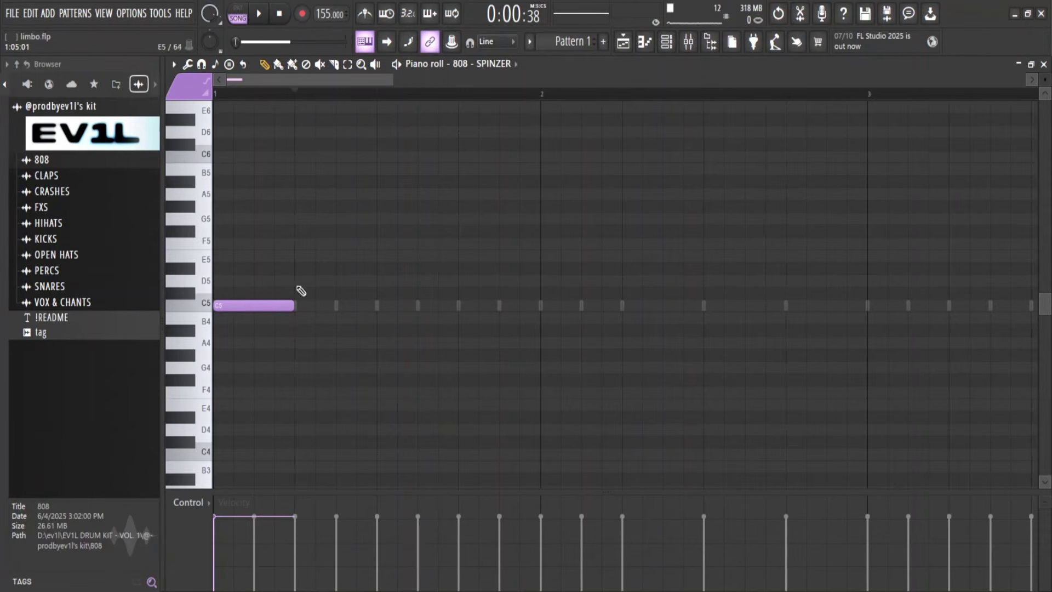
{"action": "scroll", "coordinate": [290, 307], "scroll_direction": "down", "scroll_amount": 3}
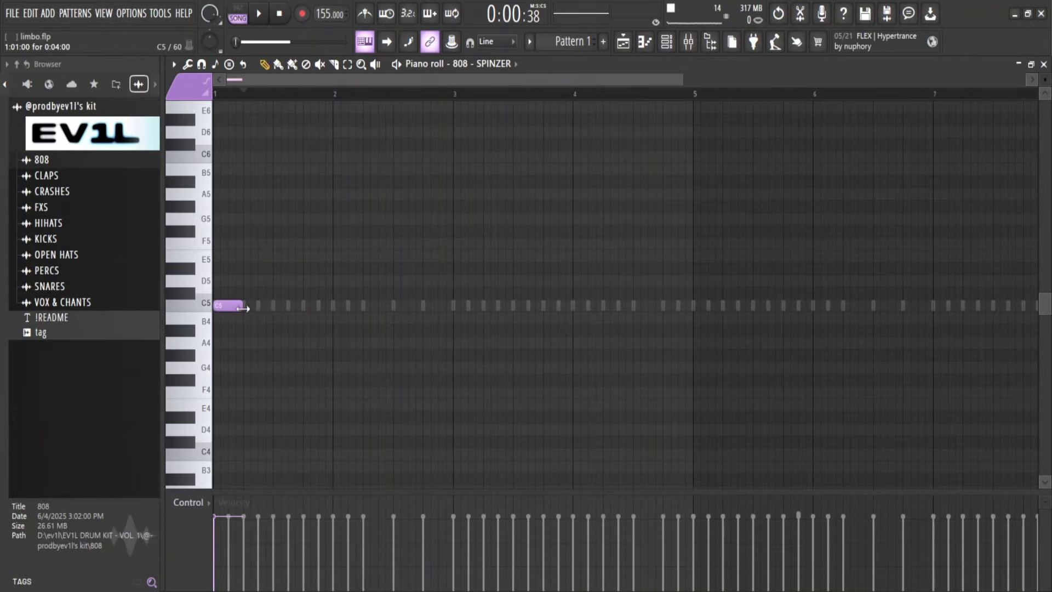
{"action": "key", "text": "F6"}
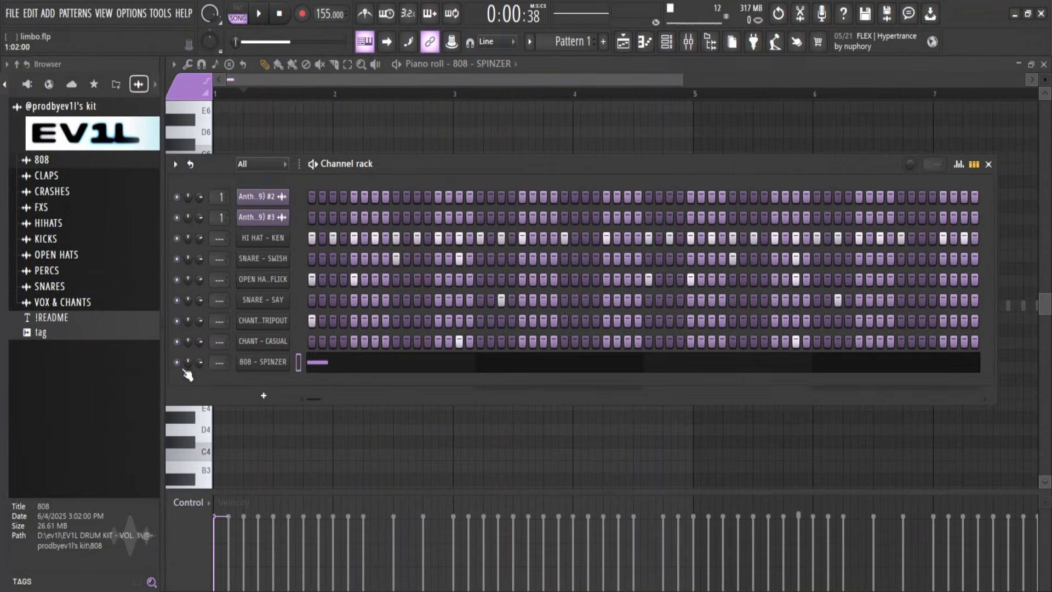
{"action": "key", "text": "F6"}
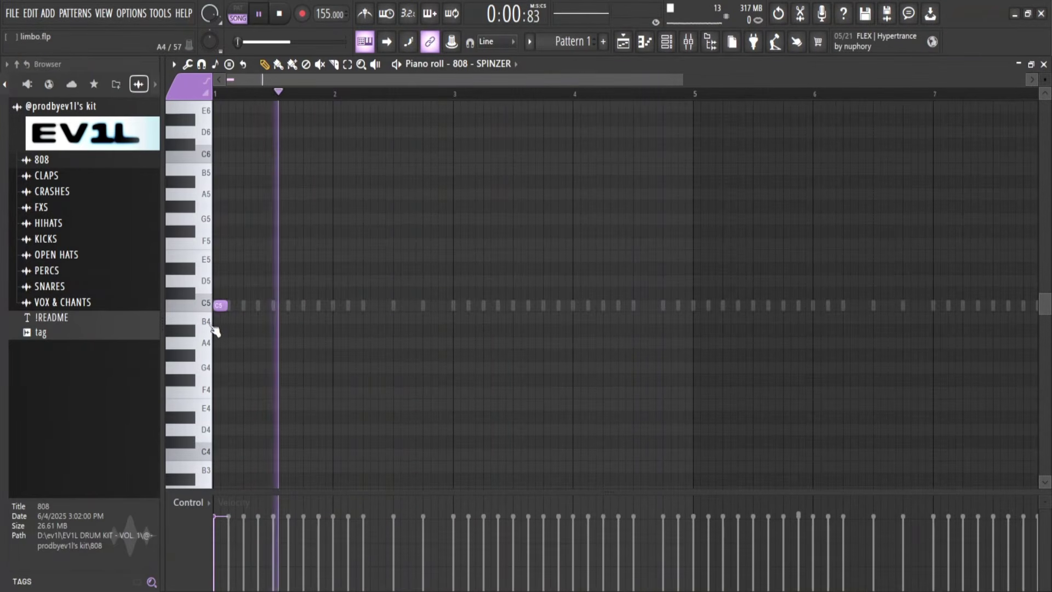
{"action": "key", "text": "space"}
{"action": "scroll", "coordinate": [221, 301], "scroll_direction": "up", "scroll_amount": 3}
{"action": "scroll", "coordinate": [223, 304], "scroll_direction": "down", "scroll_amount": 3}
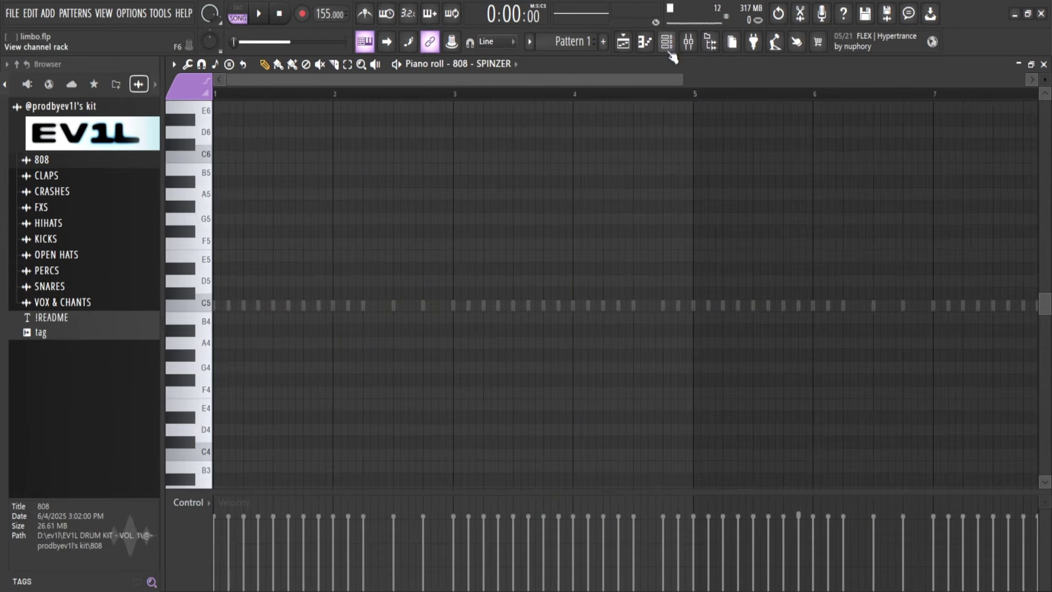
Place a hit on step 1 of 808 - SPINZER and turn on Cut itself for the channel.
{"action": "key", "text": "F6"}
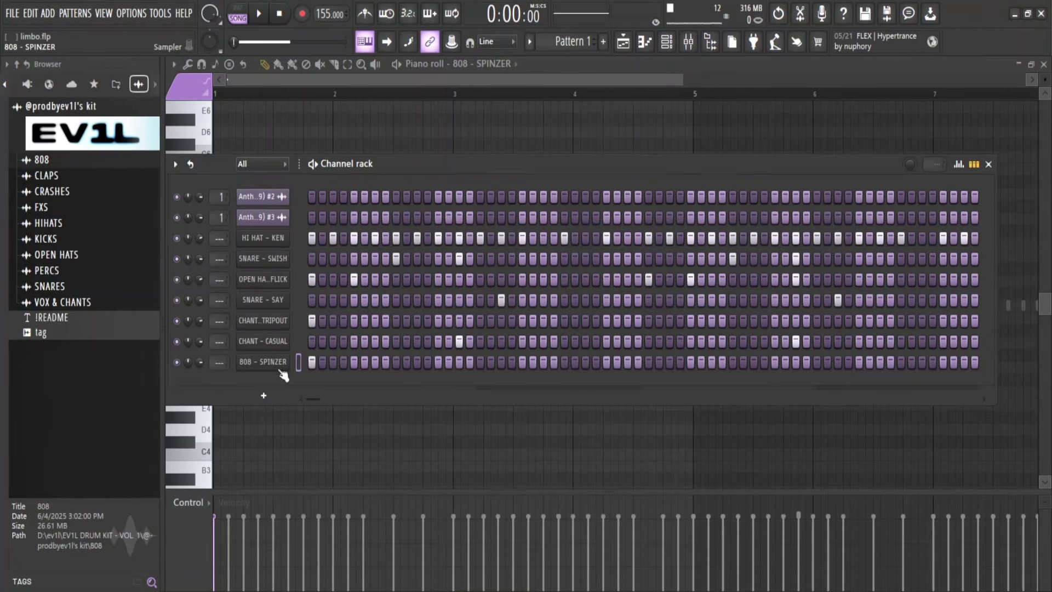
{"action": "right_click", "coordinate": [257, 367]}
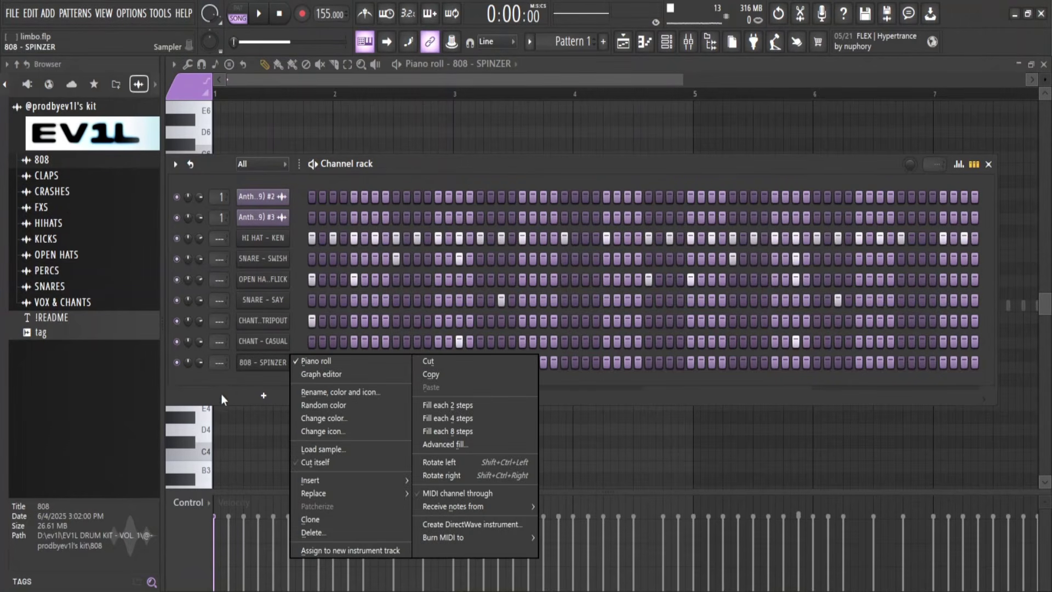
{"action": "left_click", "coordinate": [239, 380]}
{"action": "right_click", "coordinate": [263, 363]}
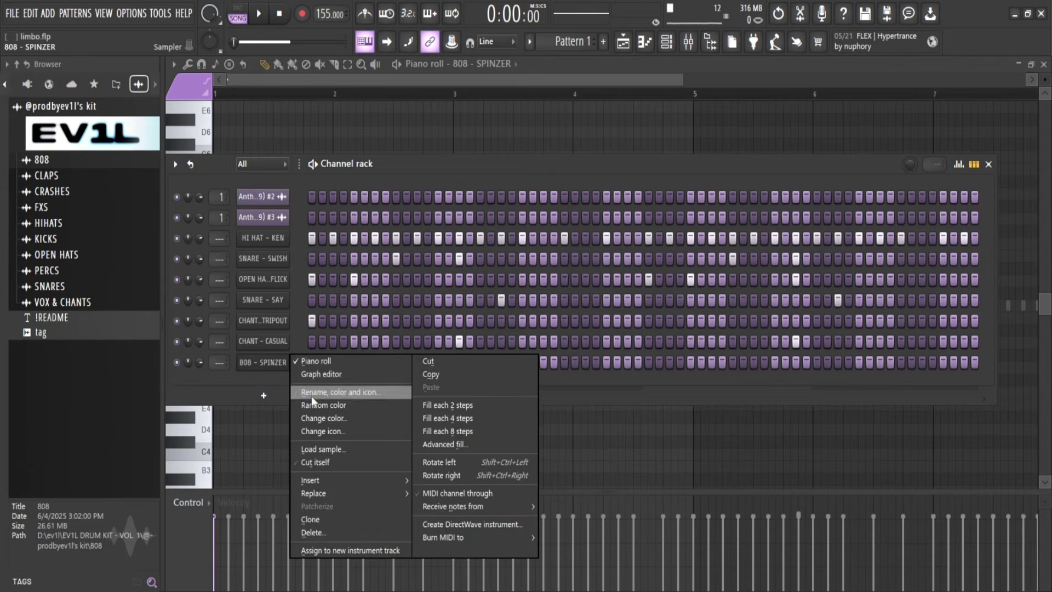
{"action": "left_click", "coordinate": [317, 462]}
{"action": "right_click", "coordinate": [266, 366]}
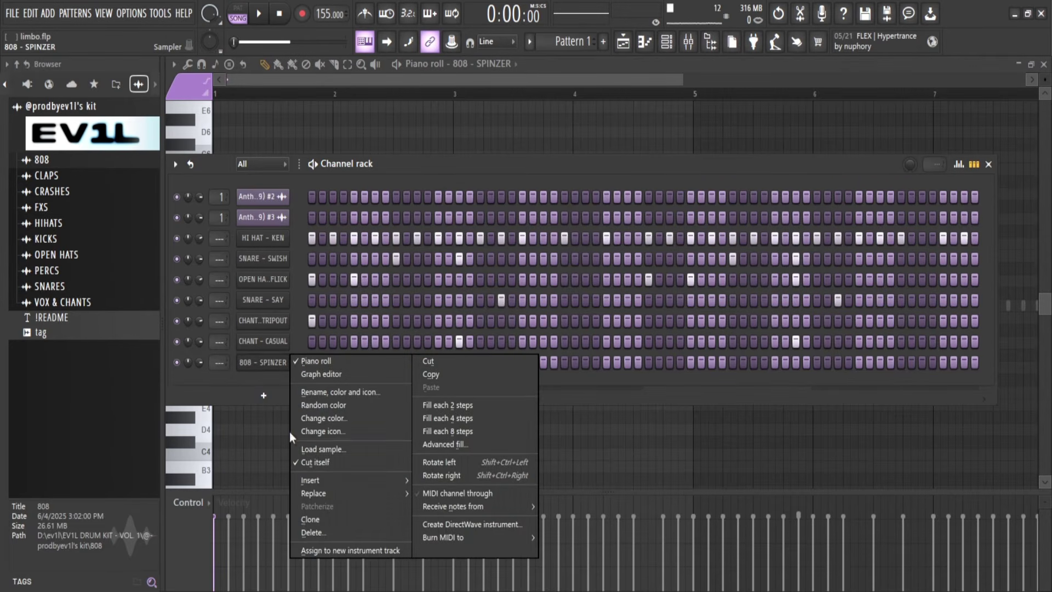
{"action": "left_click", "coordinate": [232, 376]}
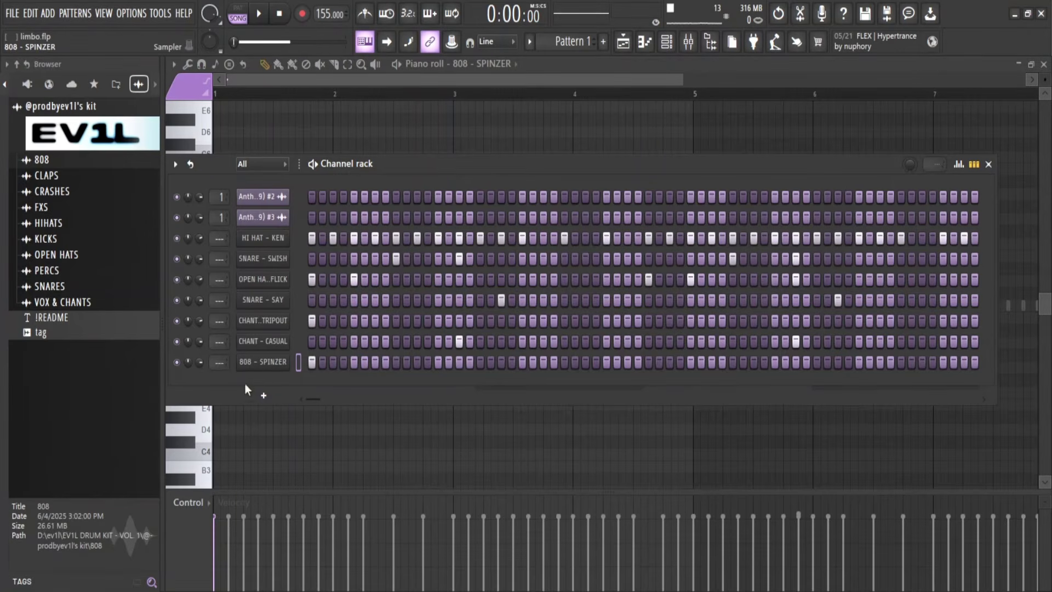
Give 808 - SPINZER the open hat's rhythm: steps 1 and 5 of bars 1, 3, 5 and 7, plus step 15 of bars 3 and 7.
{"action": "right_click", "coordinate": [289, 360]}
{"action": "key", "text": "Escape"}
{"action": "right_click", "coordinate": [292, 365]}
{"action": "left_click", "coordinate": [299, 360]}
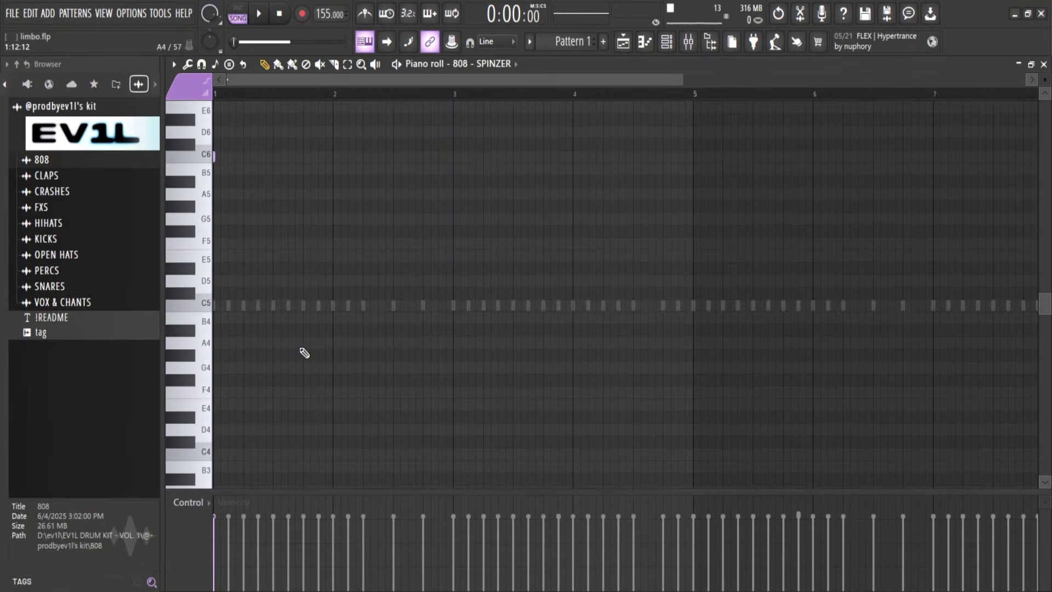
{"action": "scroll", "coordinate": [615, 130], "scroll_direction": "up", "scroll_amount": 3}
{"action": "left_click", "coordinate": [668, 49]}
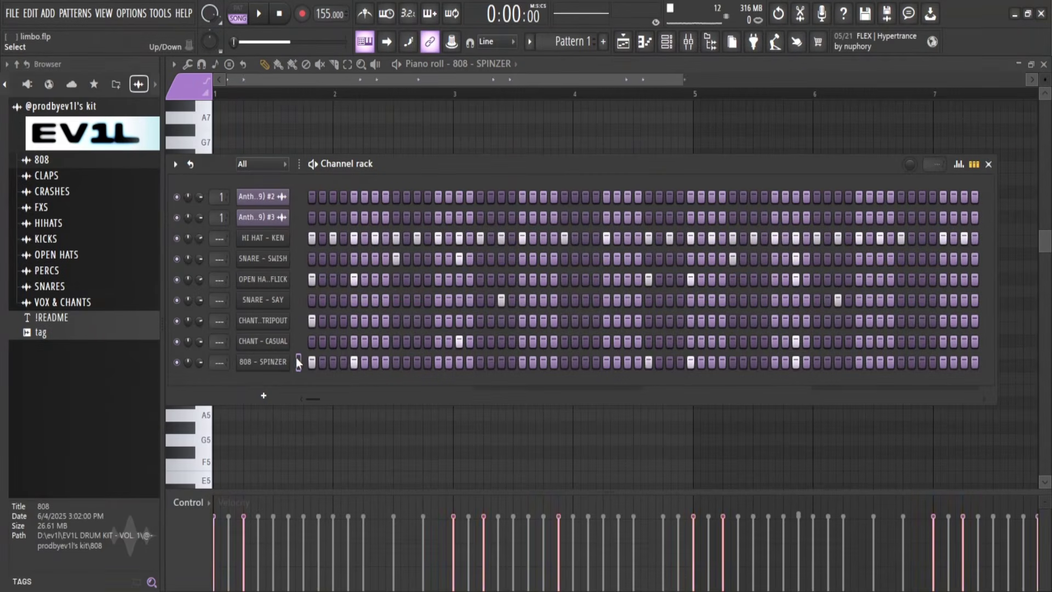
{"action": "left_click", "coordinate": [378, 130]}
{"action": "right_click", "coordinate": [377, 127]}
{"action": "scroll", "coordinate": [357, 230], "scroll_direction": "down", "scroll_amount": 6}
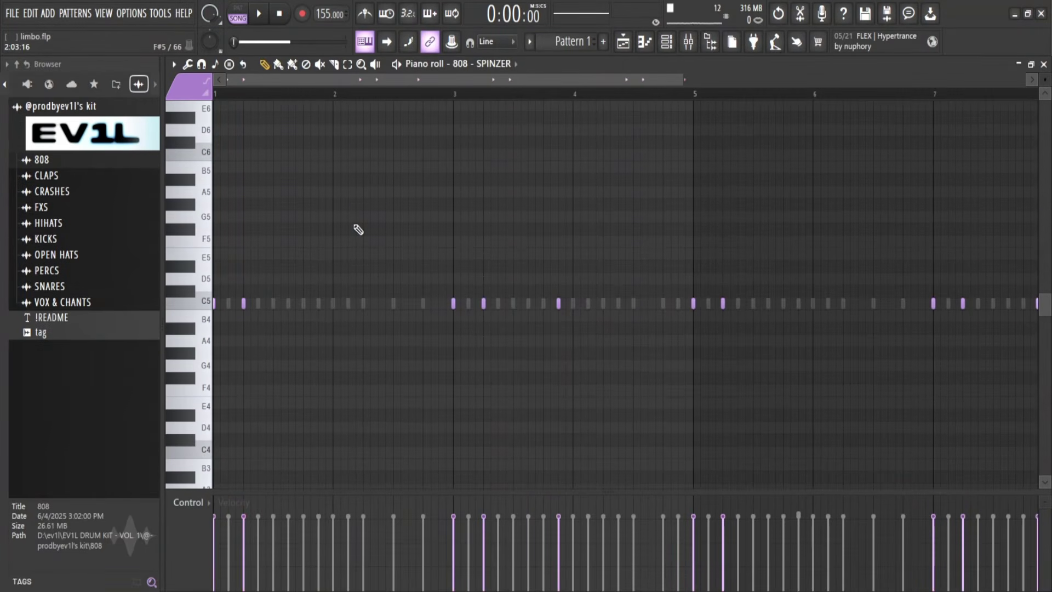
Transpose all the 808 - SPINZER notes up to D#7 and play the beat to check the tuning.
{"action": "scroll", "coordinate": [358, 229], "scroll_direction": "up", "scroll_amount": 6}
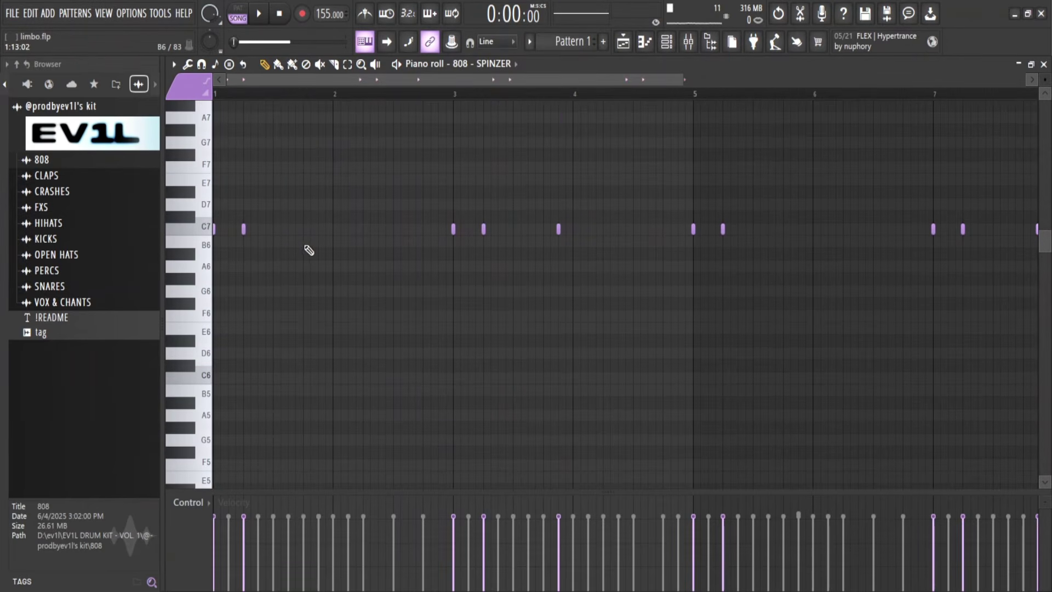
{"action": "scroll", "coordinate": [235, 308], "scroll_direction": "up", "scroll_amount": 2}
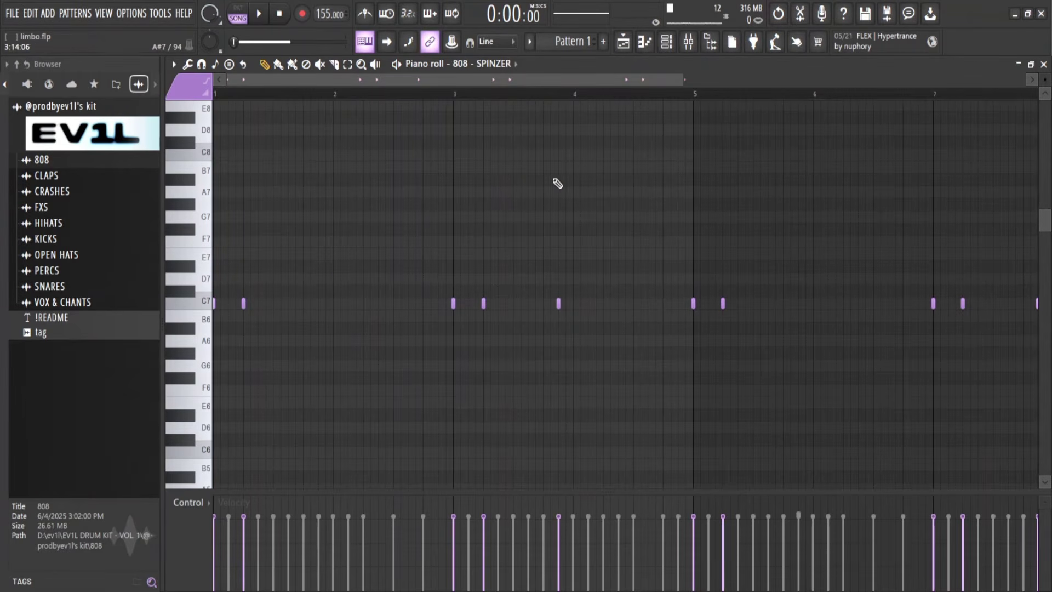
{"action": "key", "text": "space"}
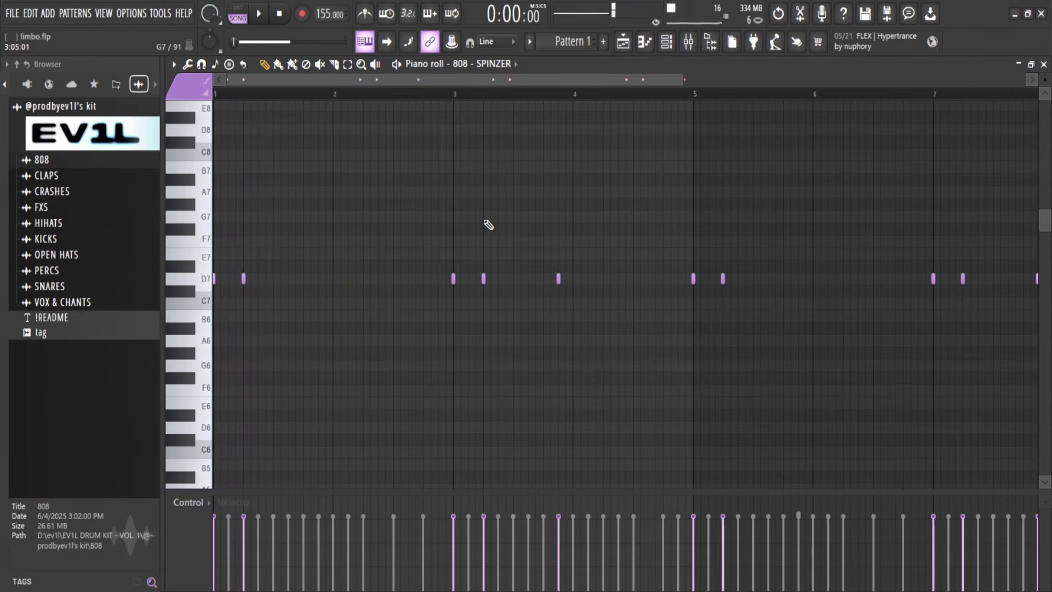
{"action": "key", "text": "shift+Up"}
{"action": "key", "text": "space"}
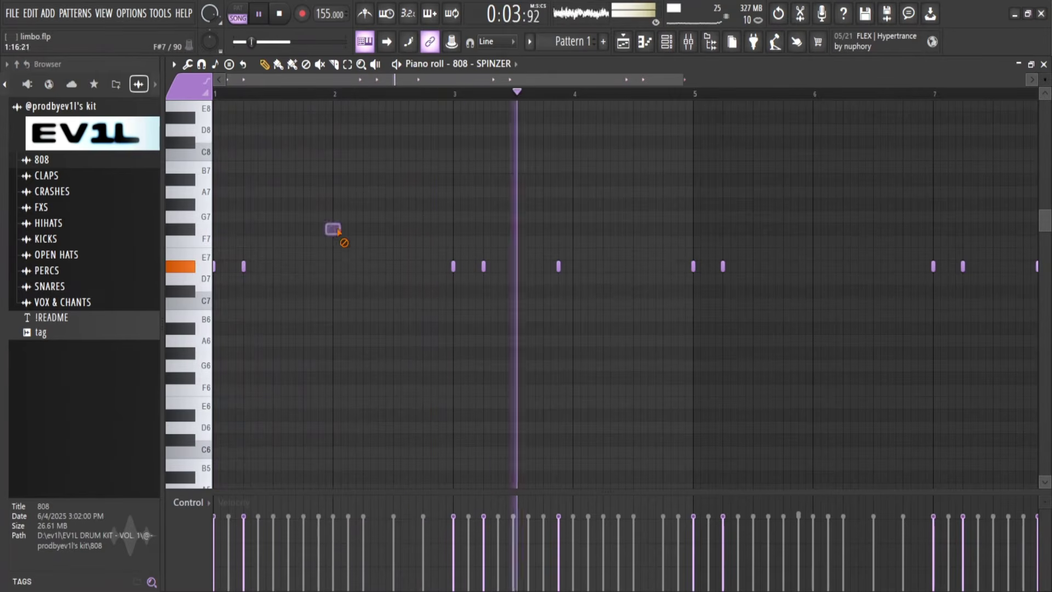
{"action": "key", "text": "space"}
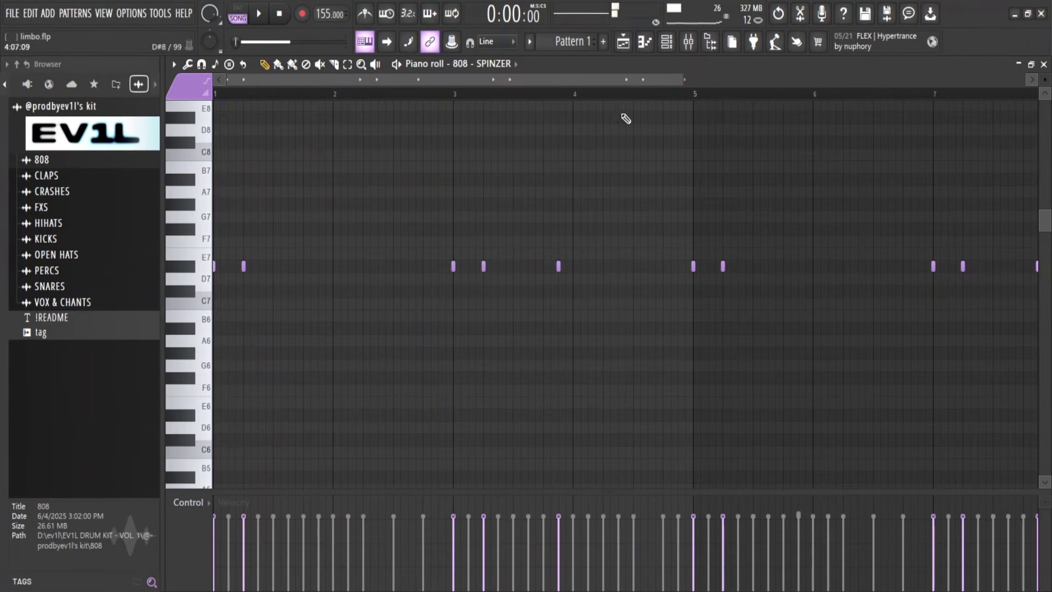
Set the gain boost in the 808 - SPINZER sampler's precomputed effects to 7% during playback.
{"action": "left_click", "coordinate": [664, 47]}
{"action": "left_click", "coordinate": [262, 362]}
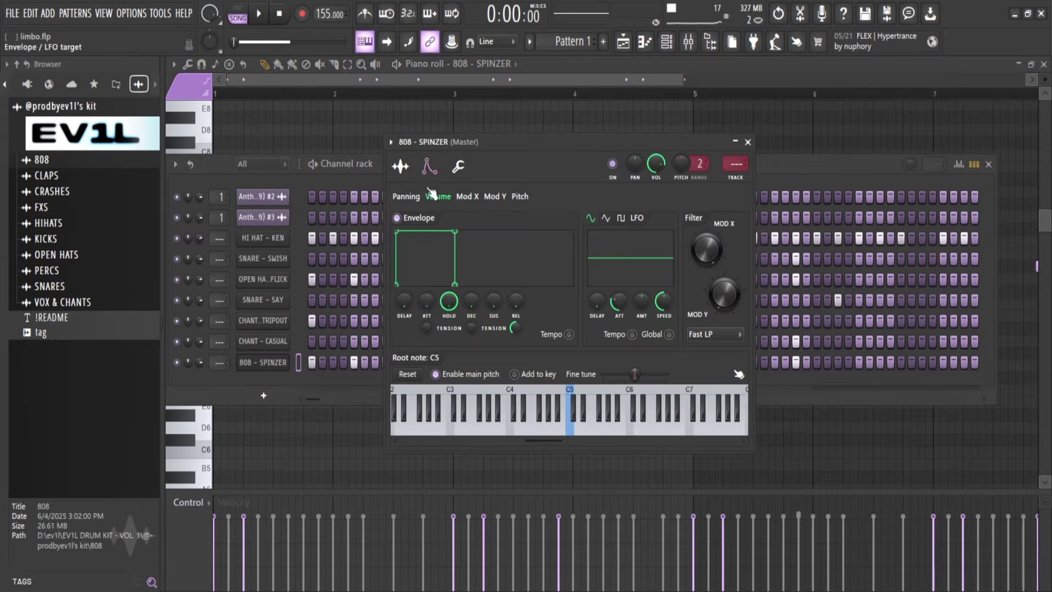
{"action": "left_click", "coordinate": [401, 167]}
{"action": "left_click", "coordinate": [597, 252]}
{"action": "left_click_drag", "start_coordinate": [587, 276], "coordinate": [588, 269]}
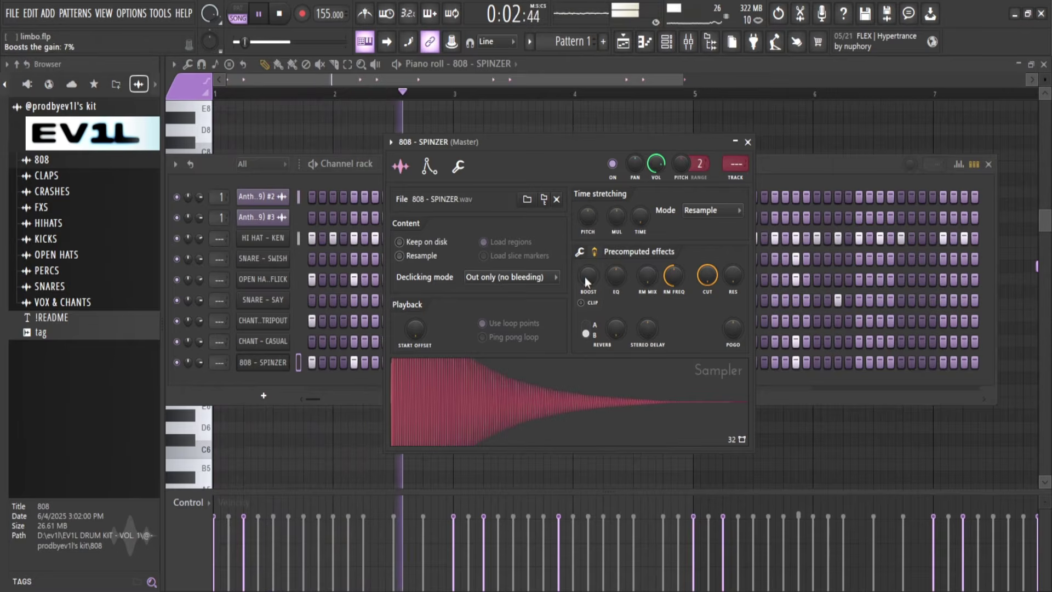
{"action": "left_click", "coordinate": [749, 141]}
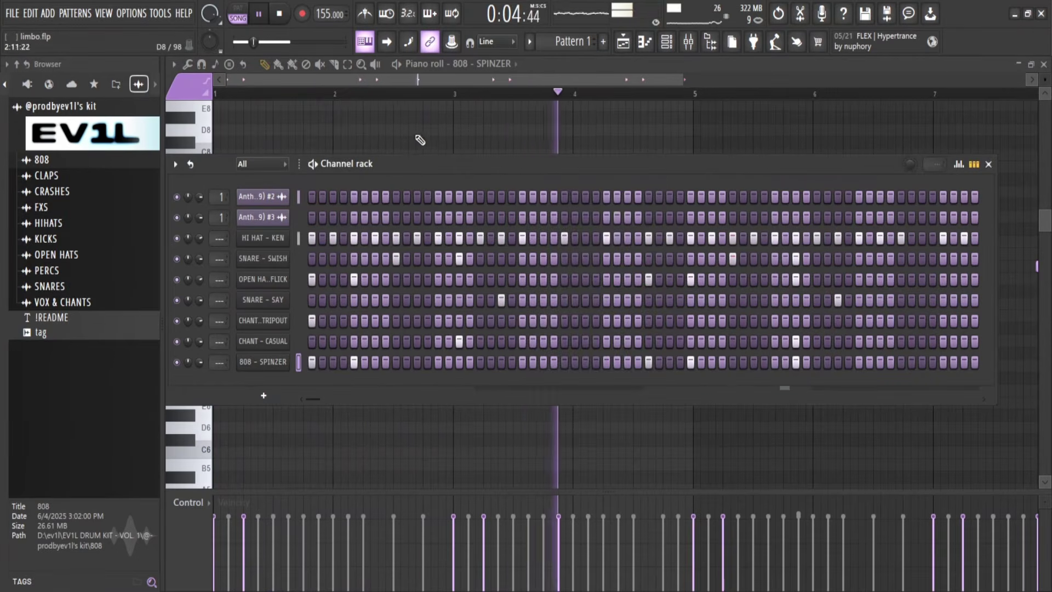
Transpose all the 808 - SPINZER notes down two octaves to D#5 and play the beat.
{"action": "key", "text": "F6"}
{"action": "key", "text": "space"}
{"action": "key", "text": "ctrl+a"}
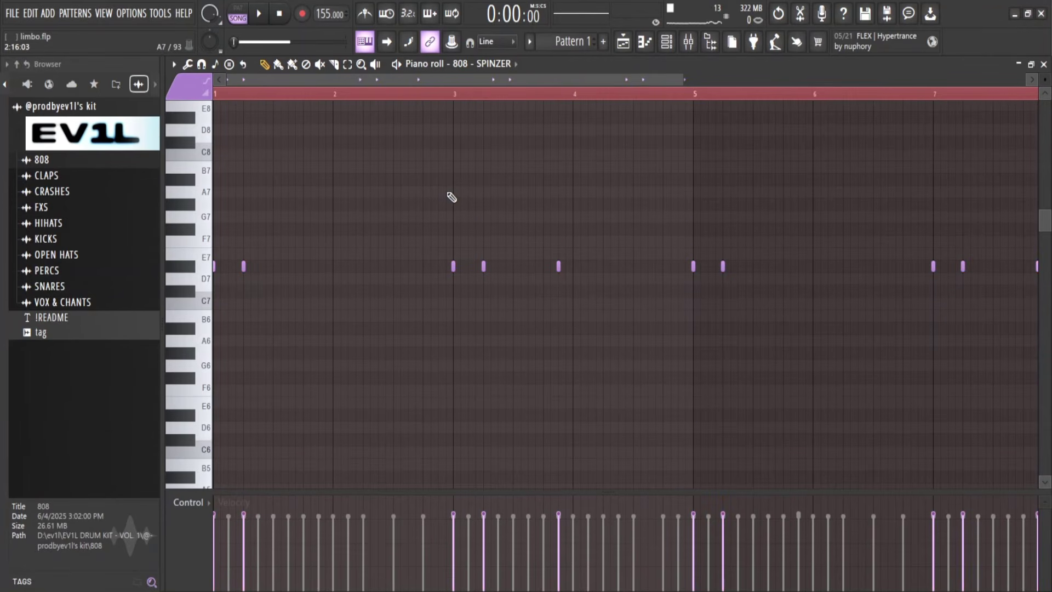
{"action": "key", "text": "ctrl+Down"}
{"action": "key", "text": "ctrl+Down"}
{"action": "key", "text": "space"}
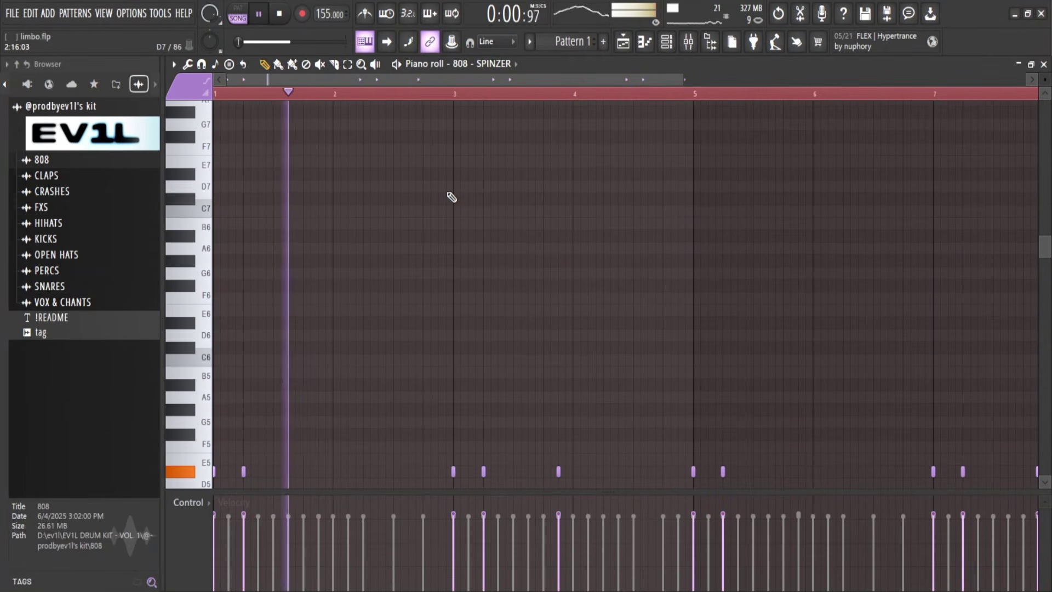
{"action": "scroll", "coordinate": [316, 355], "scroll_direction": "down", "scroll_amount": 3}
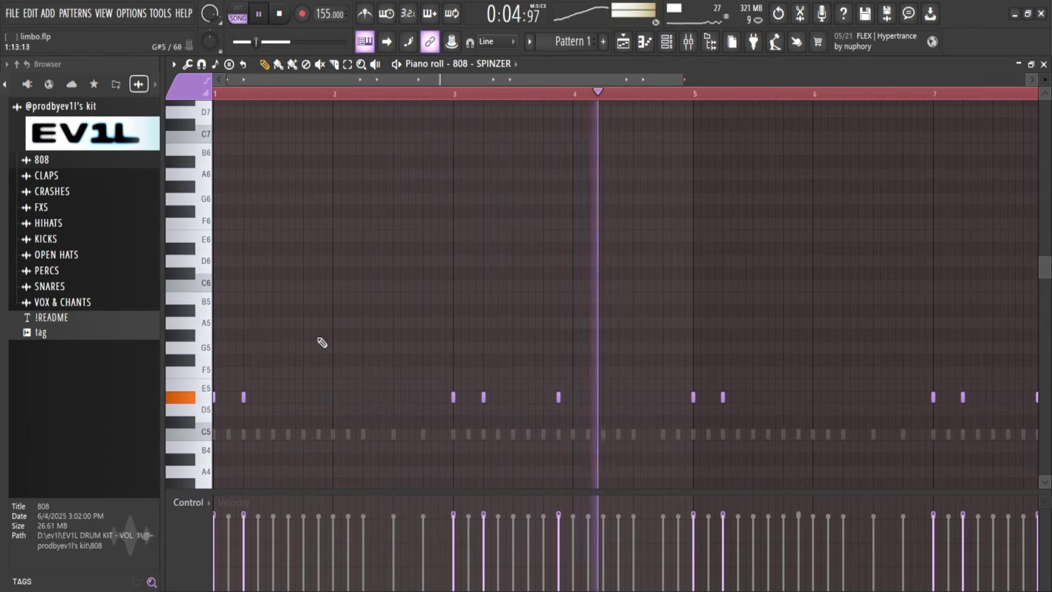
Try an extra 808 - SPINZER note at D#5 on step 7 of bar 2.
{"action": "left_click", "coordinate": [669, 47]}
{"action": "left_click", "coordinate": [669, 47]}
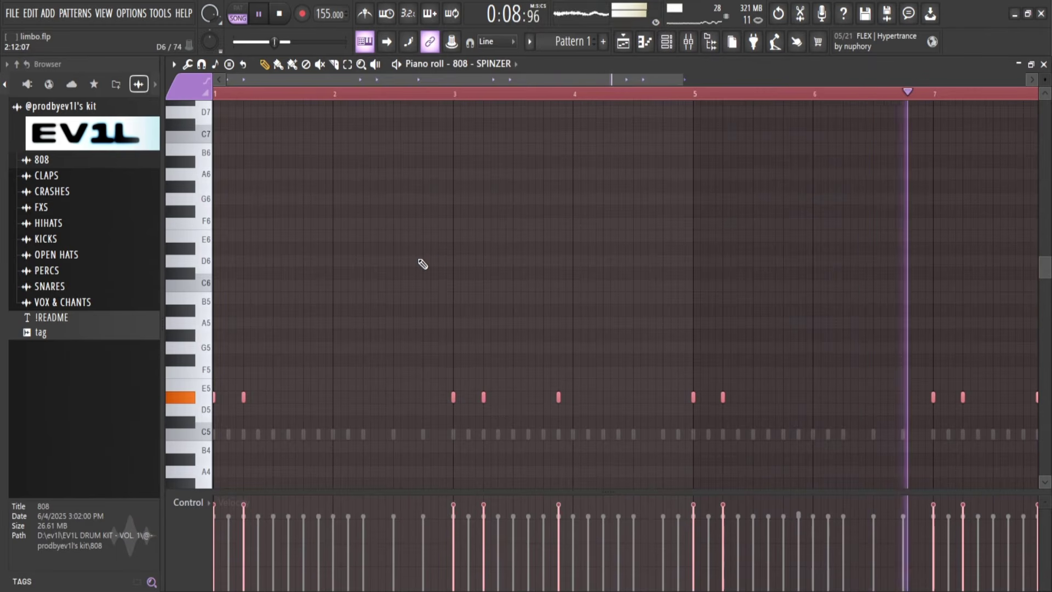
{"action": "key", "text": "ctrl+d"}
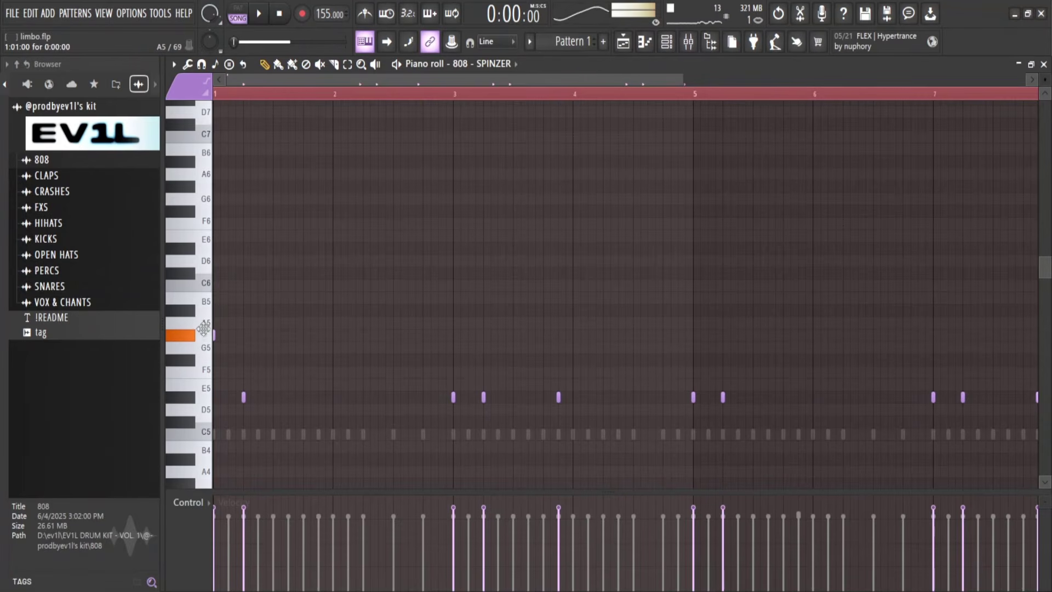
{"action": "key", "text": "space"}
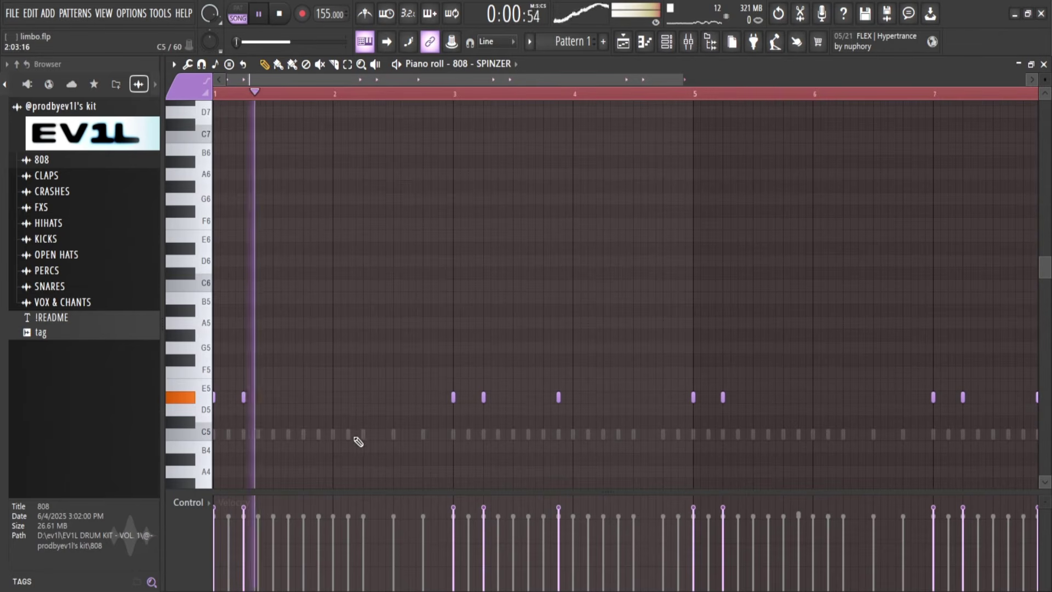
{"action": "left_click", "coordinate": [379, 396]}
{"action": "key", "text": "space"}
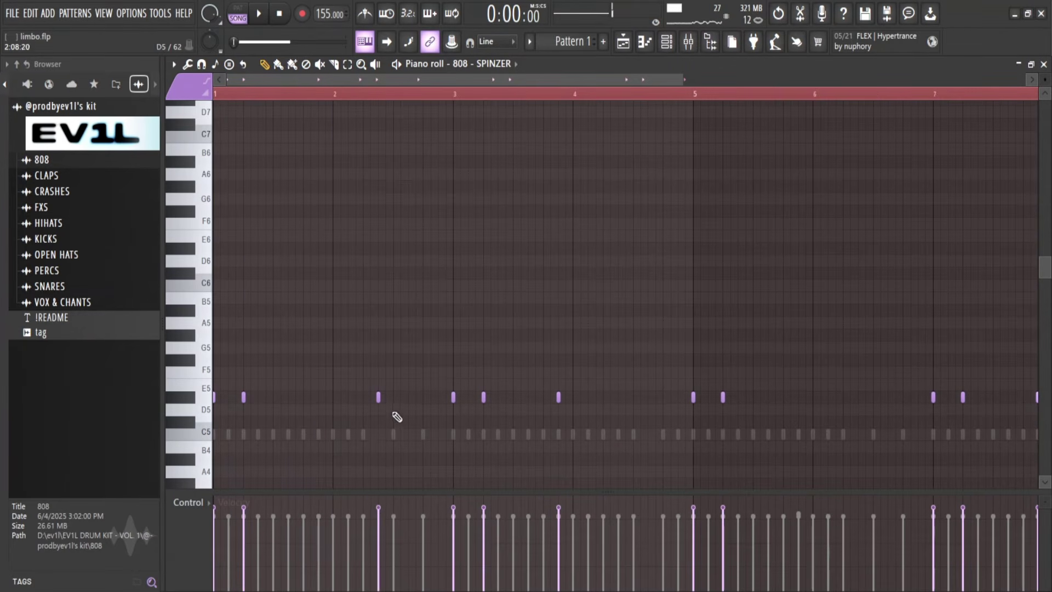
Add a D#5 808 - SPINZER note on step 9 of bar 2 and shift bar 1's second note to step 7.
{"action": "scroll", "coordinate": [329, 400], "scroll_direction": "down", "scroll_amount": 5}
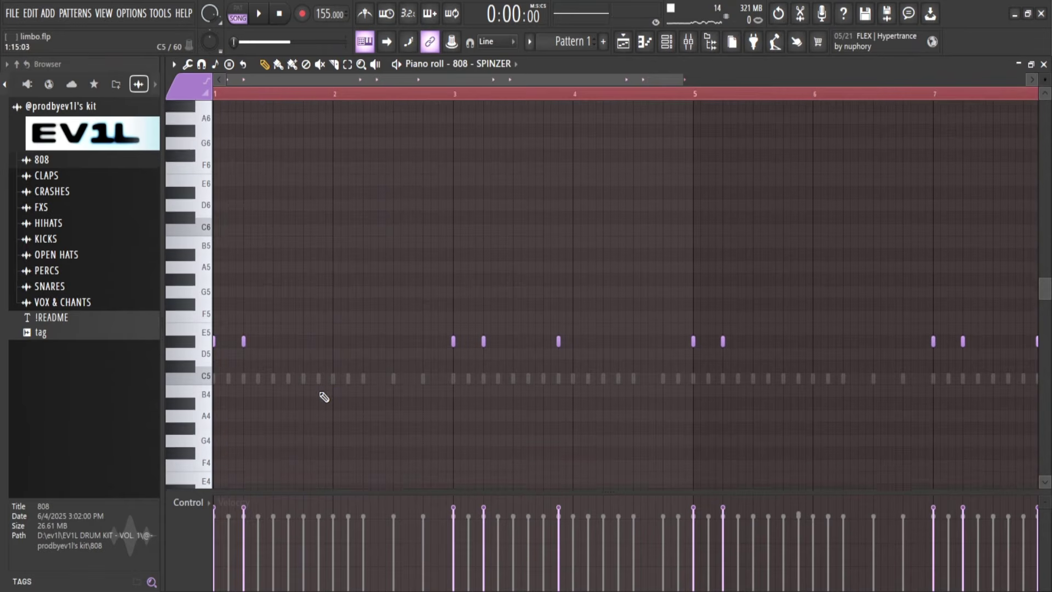
{"action": "key", "text": "space"}
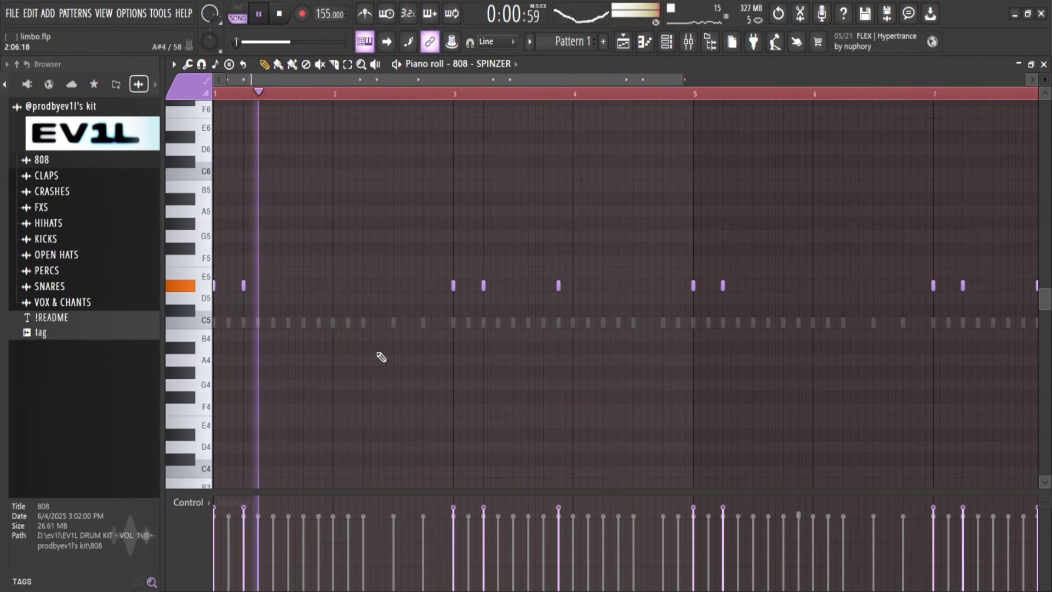
{"action": "left_click", "coordinate": [394, 286]}
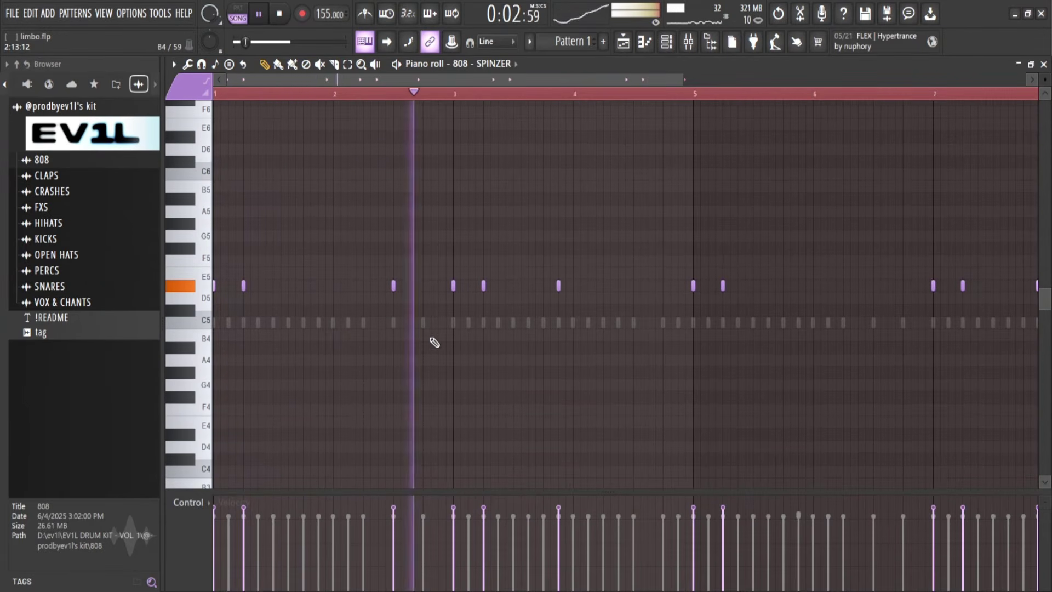
{"action": "mouse_move", "coordinate": [243, 286]}
{"action": "left_mouse_down"}
{"action": "mouse_move", "coordinate": [230, 286]}
{"action": "mouse_move", "coordinate": [255, 287]}
{"action": "left_mouse_up"}
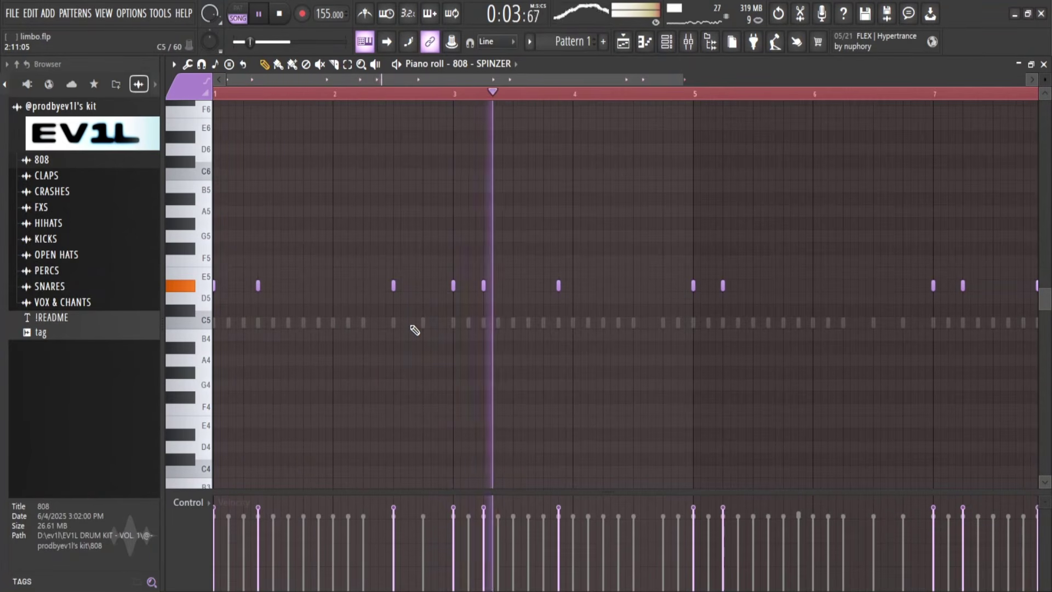
Raise the first 808 - SPINZER note of bar 5 by four semitones to G5 and save the project.
{"action": "left_click_drag", "start_coordinate": [617, 256], "coordinate": [699, 301]}
{"action": "key", "text": "Up"}
{"action": "key", "text": "Up"}
{"action": "key", "text": "Up"}
{"action": "key", "text": "Up"}
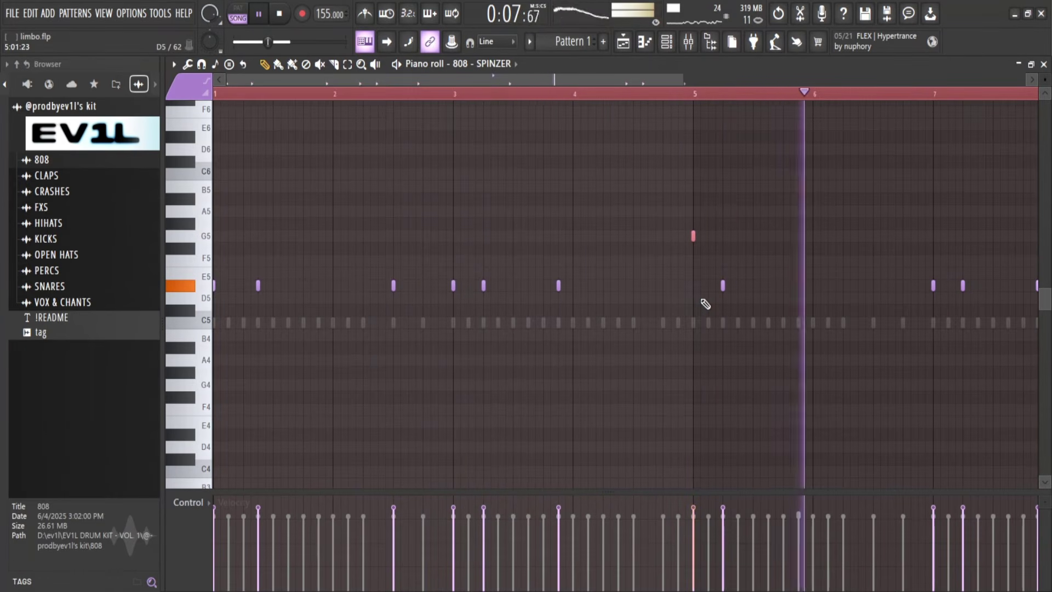
{"action": "key", "text": "space"}
{"action": "key", "text": "ctrl+s"}
Add D#5 808 - SPINZER notes on steps 5 and 13 of bar 6 while playing back the second half.
{"action": "scroll", "coordinate": [656, 142], "scroll_direction": "down", "scroll_amount": 1}
{"action": "key", "text": "space"}
{"action": "scroll", "coordinate": [680, 164], "scroll_direction": "down", "scroll_amount": 1}
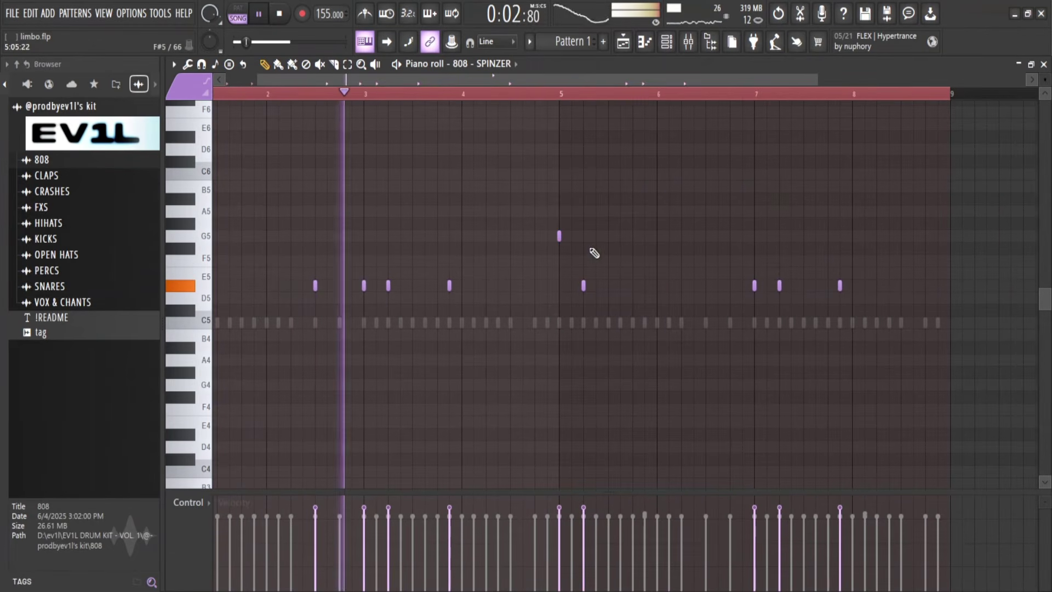
{"action": "scroll", "coordinate": [597, 258], "scroll_direction": "up", "scroll_amount": 2}
{"action": "scroll", "coordinate": [648, 348], "scroll_direction": "up", "scroll_amount": 2}
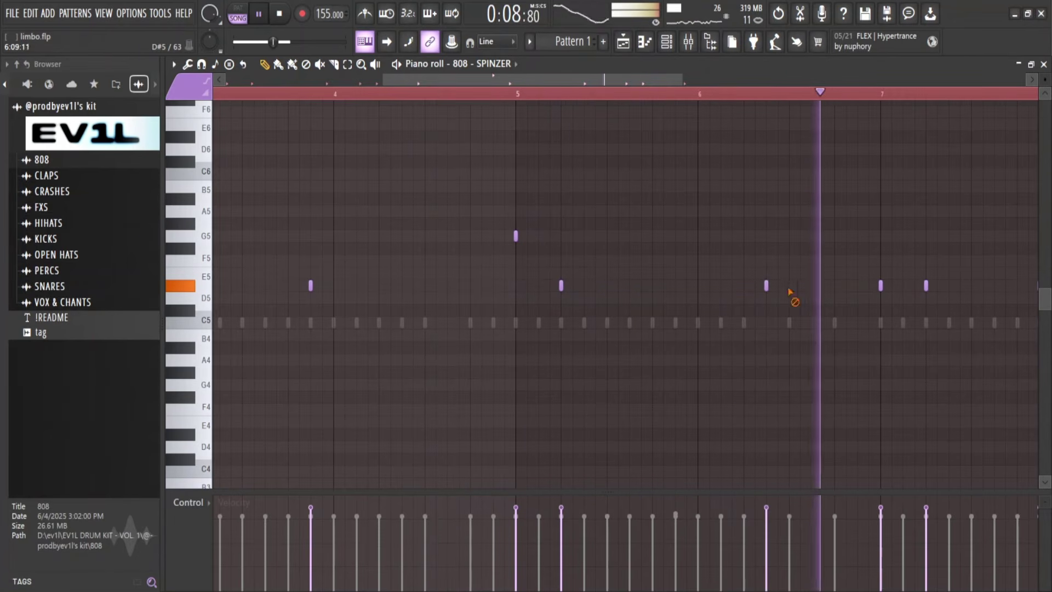
{"action": "left_click", "coordinate": [731, 286]}
{"action": "key", "text": "space"}
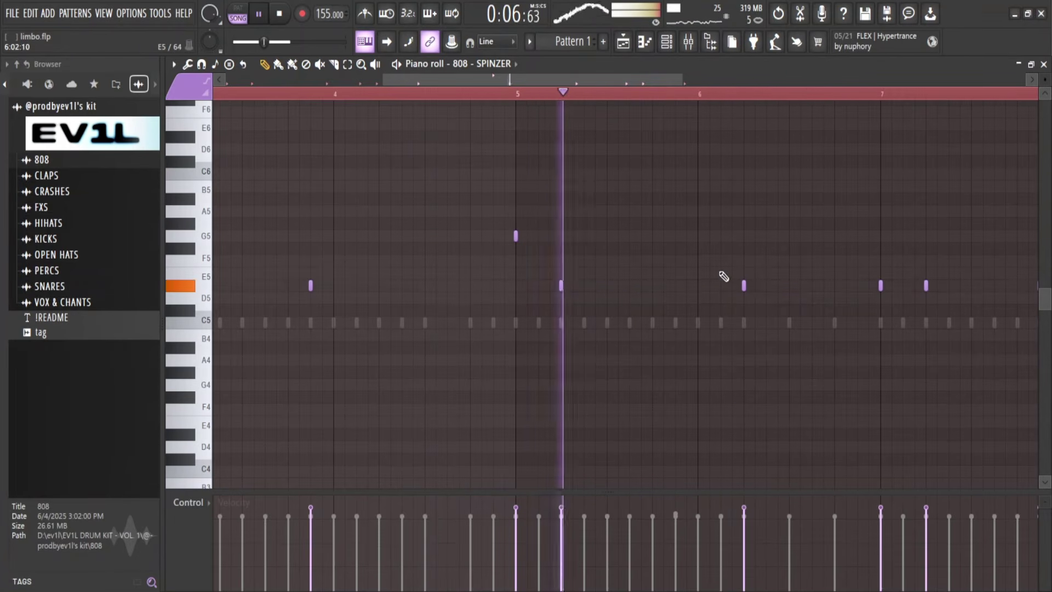
{"action": "scroll", "coordinate": [722, 274], "scroll_direction": "down", "scroll_amount": 4}
{"action": "left_click_drag", "start_coordinate": [570, 76], "coordinate": [667, 79]}
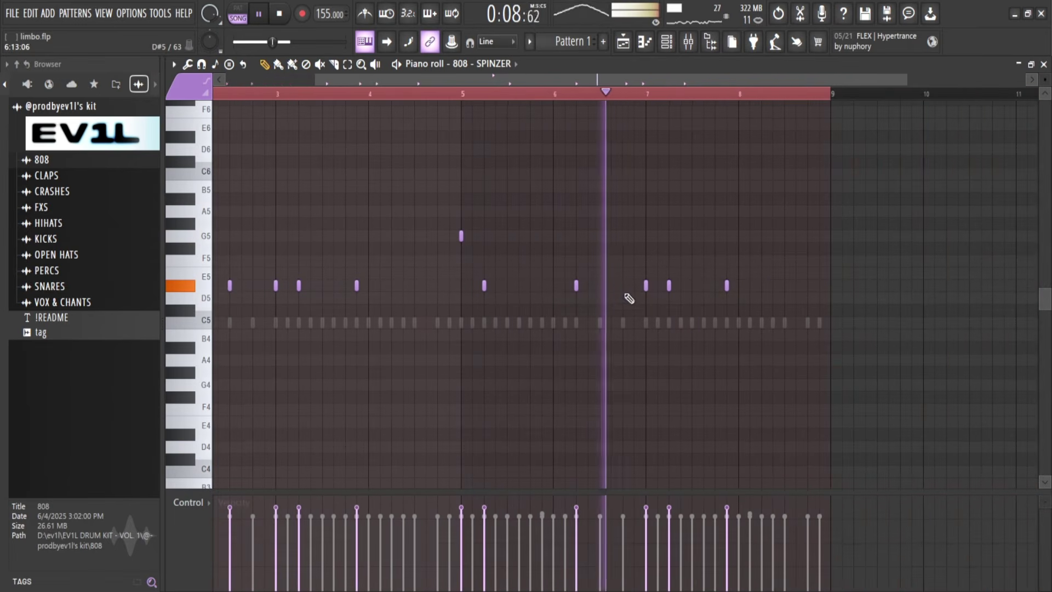
{"action": "left_click", "coordinate": [623, 285]}
{"action": "key", "text": "space"}
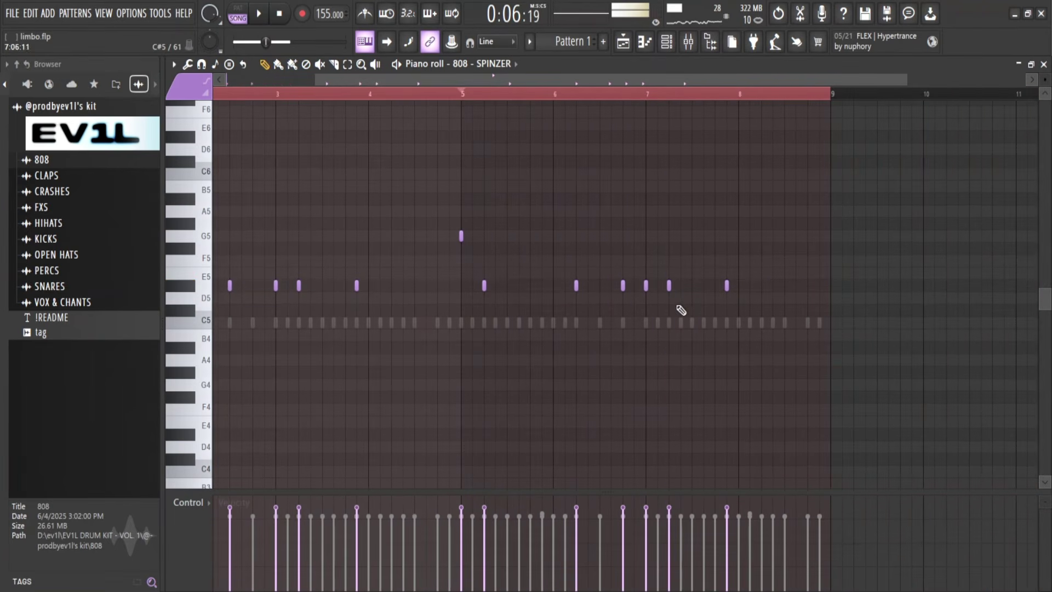
Raise the first 808 - SPINZER note of bar 7 by six semitones to A5 and play the loop.
{"action": "key", "text": "space"}
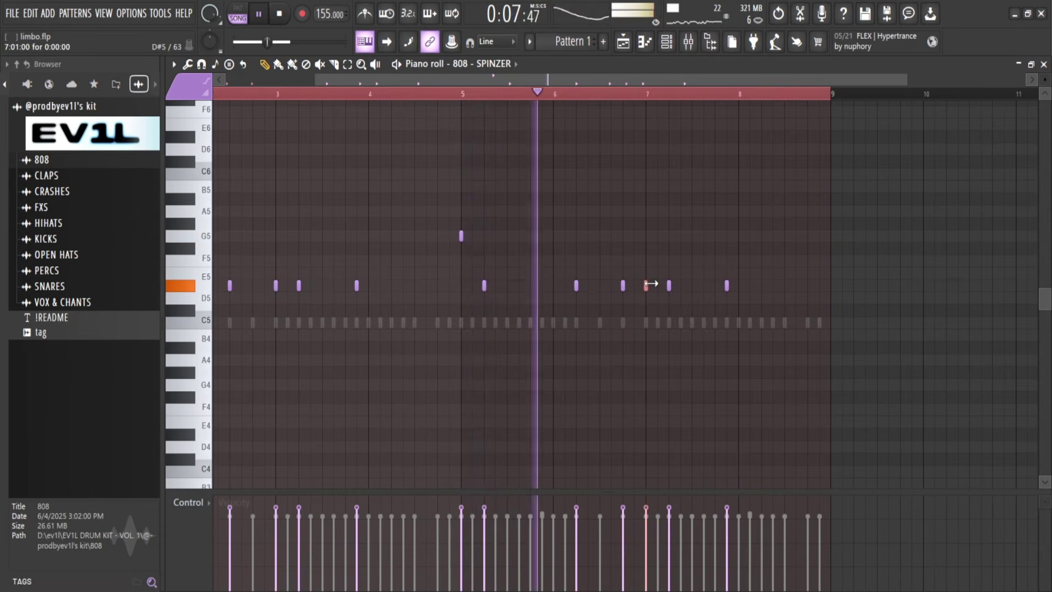
{"action": "key", "text": "space"}
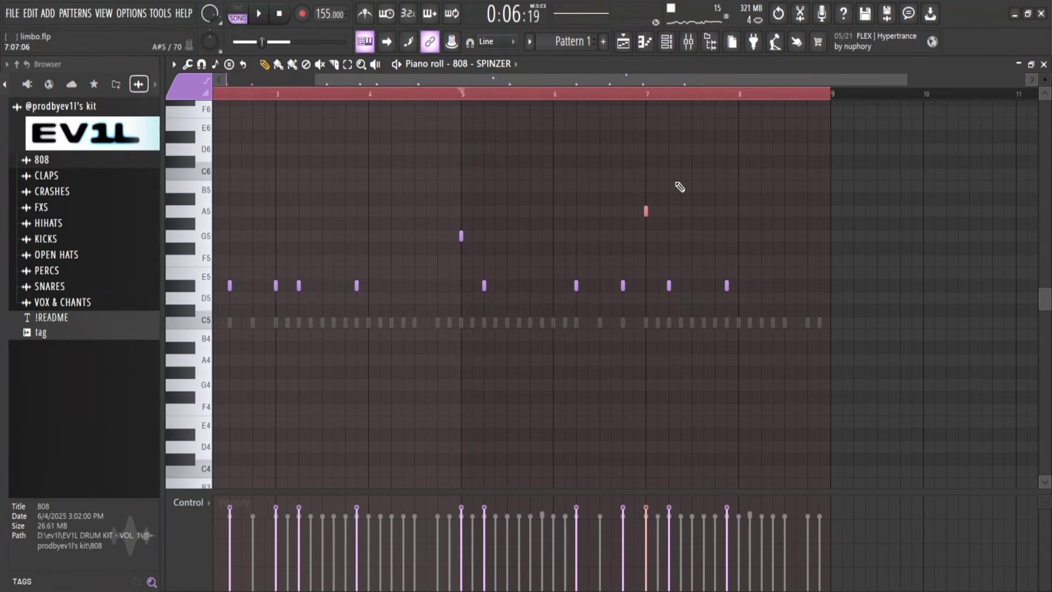
{"action": "key", "text": "space"}
Add a D#5 808 - SPINZER note on step 5 of bar 8 and play the bassline.
{"action": "scroll", "coordinate": [742, 284], "scroll_direction": "up", "scroll_amount": 2}
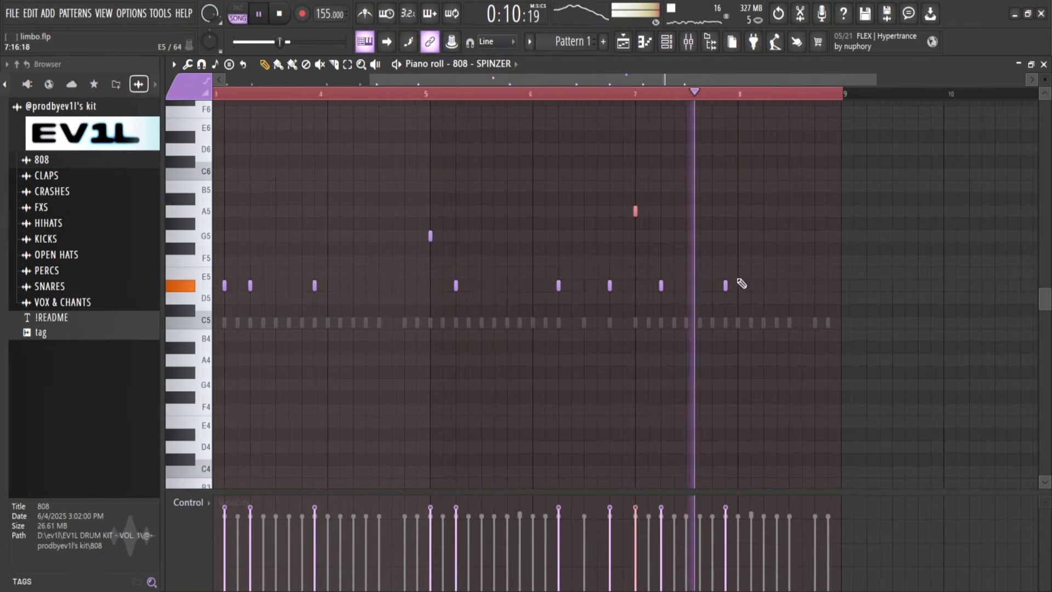
{"action": "key", "text": "space"}
{"action": "left_click", "coordinate": [770, 285]}
{"action": "key", "text": "space"}
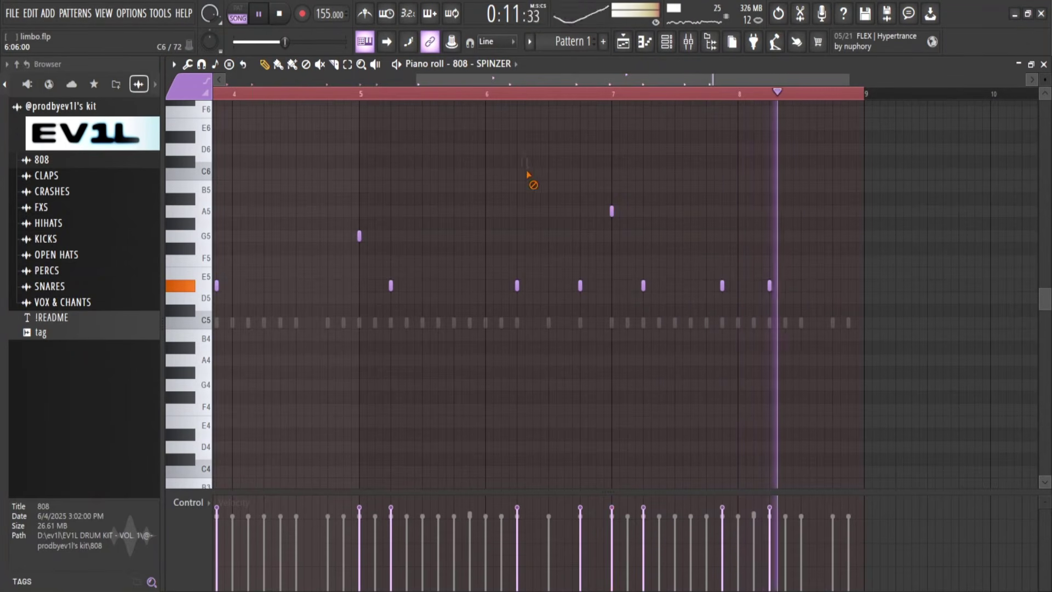
{"action": "scroll", "coordinate": [534, 178], "scroll_direction": "down", "scroll_amount": 3}
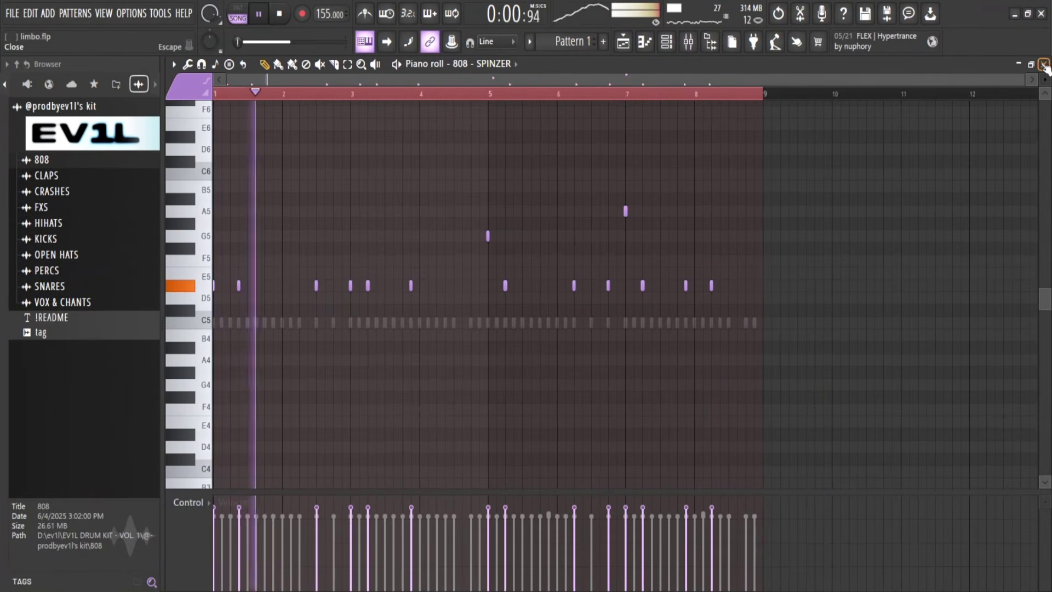
Reopen the 808 - SPINZER piano roll and lengthen all its notes so each one reaches the start of the next.
{"action": "key", "text": "F5"}
{"action": "key", "text": "F6"}
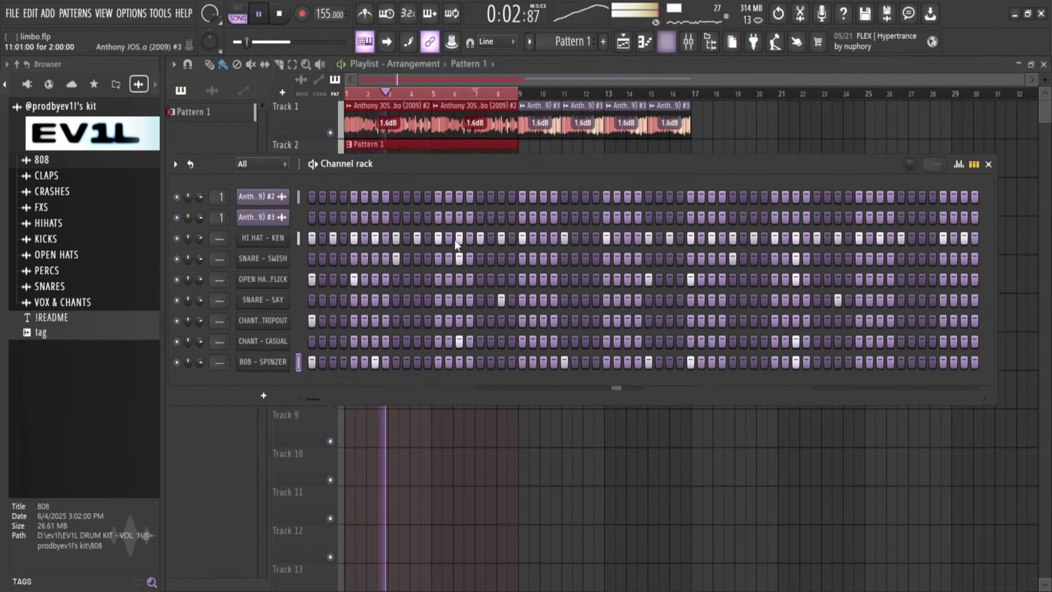
{"action": "right_click", "coordinate": [285, 361]}
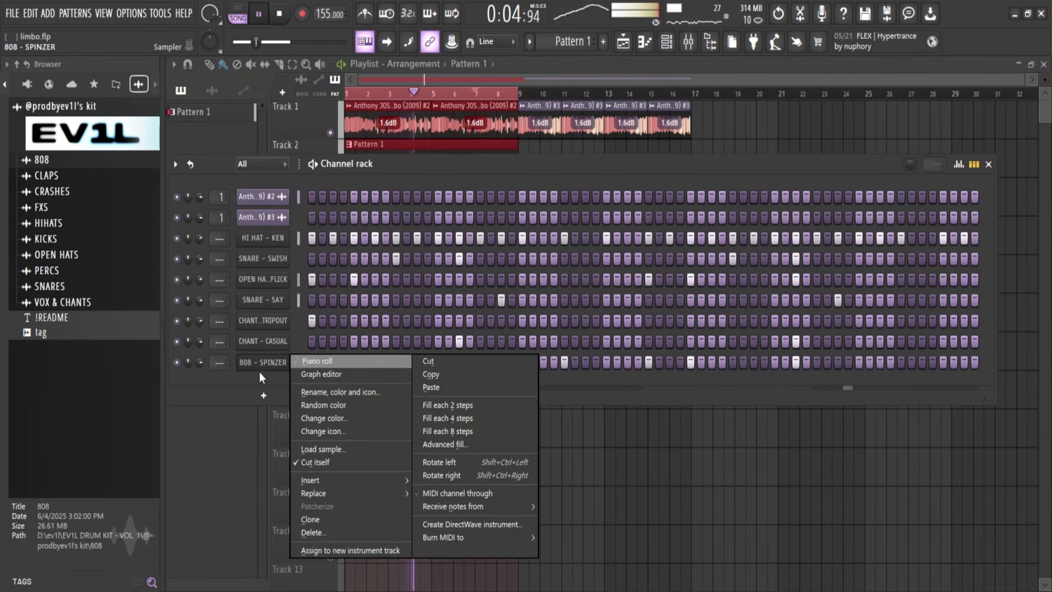
{"action": "left_click", "coordinate": [308, 359]}
{"action": "key", "text": "space"}
{"action": "key", "text": "ctrl+a"}
{"action": "left_click", "coordinate": [667, 41]}
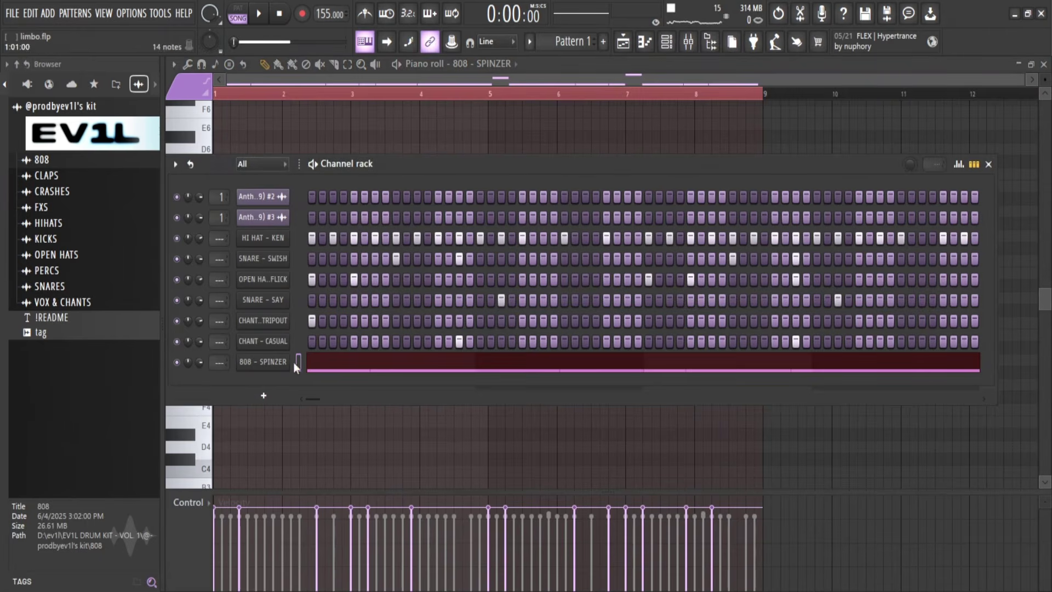
Replace the 808 - SPINZER channel's sample with 808 - STUMP from the kit's 808 folder and play the beat.
{"action": "left_click", "coordinate": [41, 159]}
{"action": "left_click", "coordinate": [90, 219]}
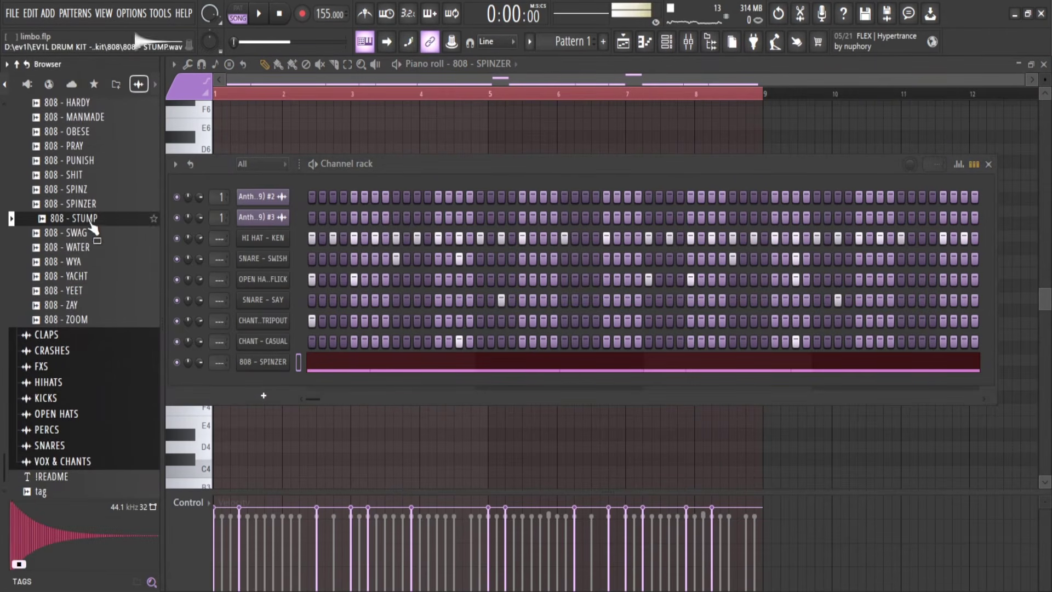
{"action": "left_click_drag", "start_coordinate": [262, 374], "coordinate": [263, 365]}
{"action": "key", "text": "space"}
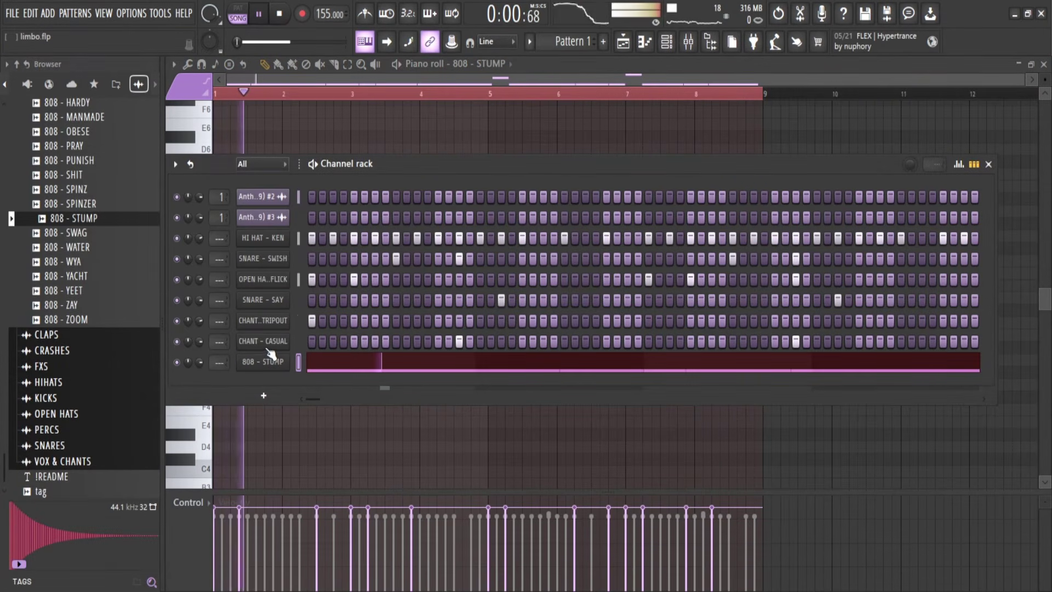
Try all the 808 - STUMP notes two octaves higher at D#7 during playback and return them to D#5.
{"action": "key", "text": "F6"}
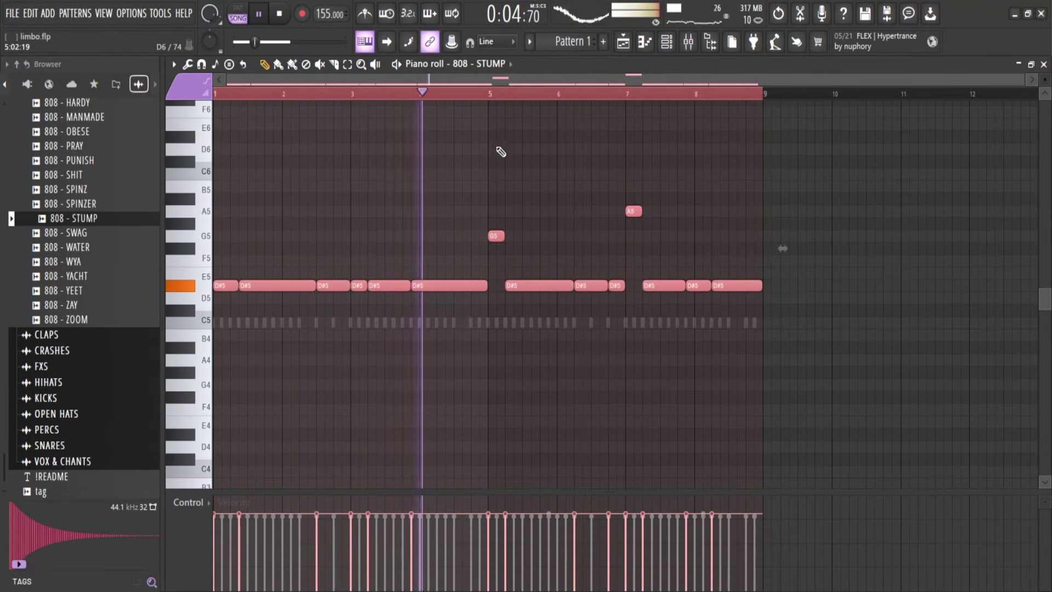
{"action": "left_click", "coordinate": [340, 187]}
{"action": "right_click", "coordinate": [342, 188]}
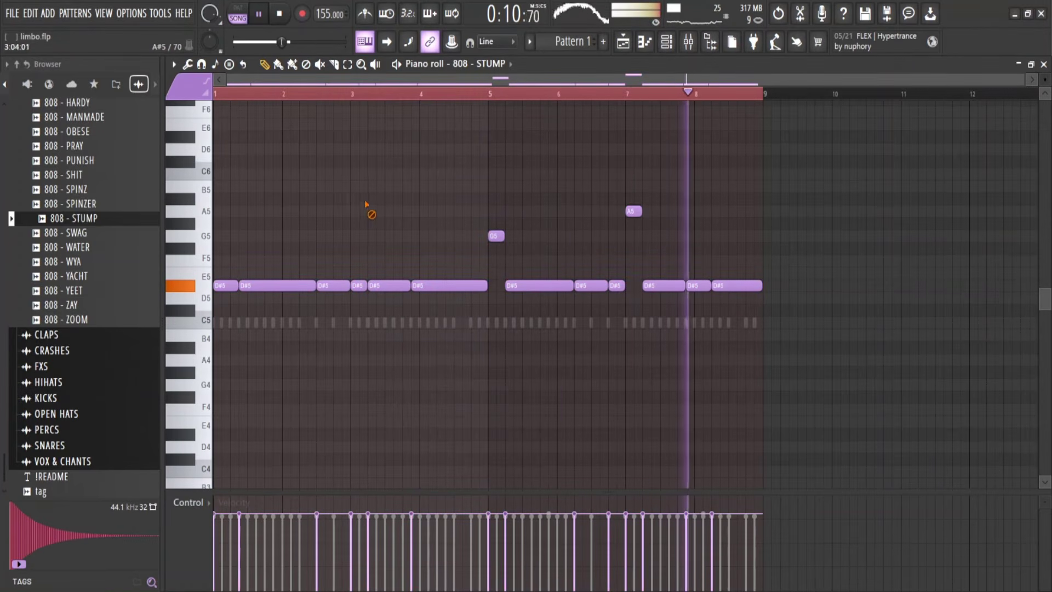
{"action": "key", "text": "ctrl+Up"}
{"action": "key", "text": "ctrl+Up"}
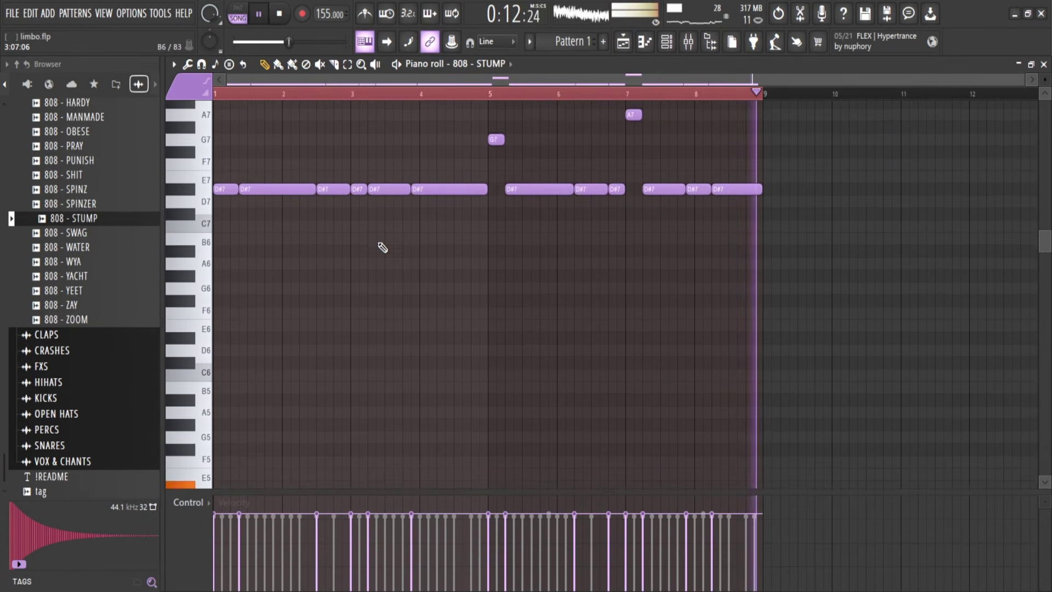
{"action": "scroll", "coordinate": [389, 268], "scroll_direction": "up", "scroll_amount": 1}
{"action": "scroll", "coordinate": [378, 277], "scroll_direction": "up", "scroll_amount": 2}
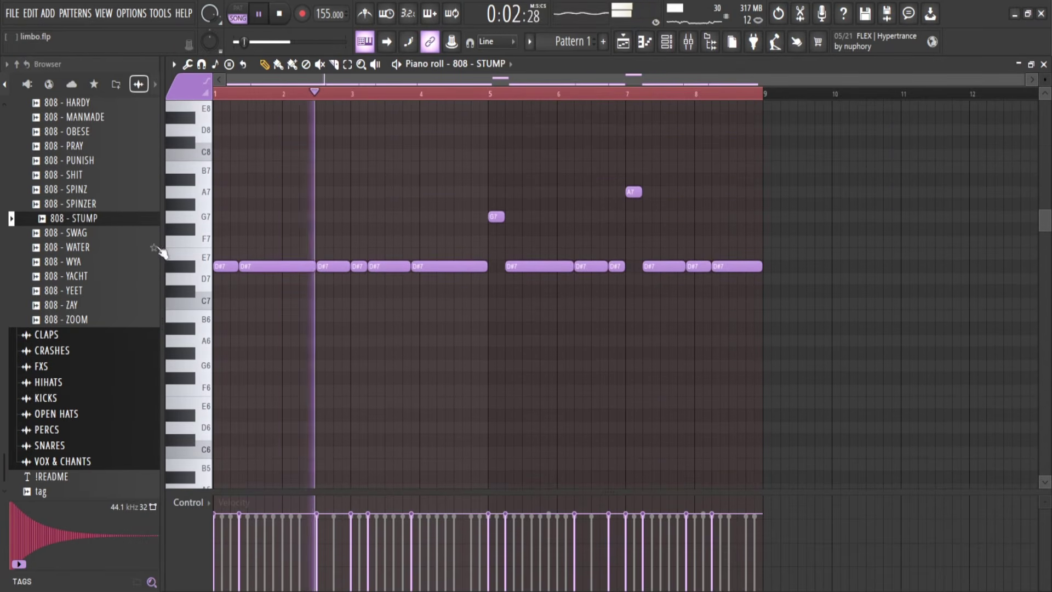
{"action": "scroll", "coordinate": [456, 236], "scroll_direction": "down", "scroll_amount": 3}
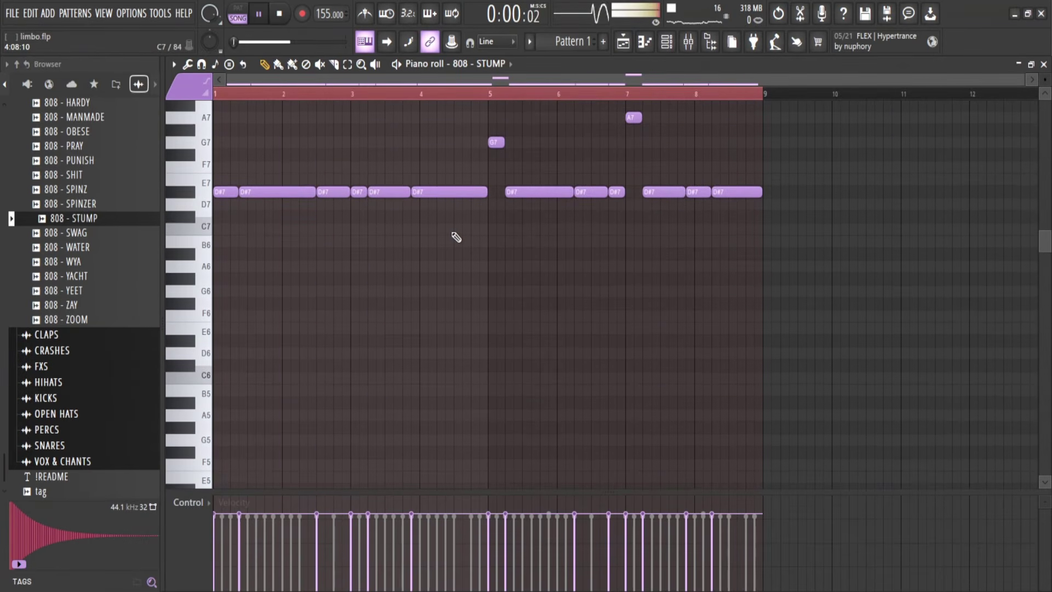
{"action": "key", "text": "ctrl+Down"}
{"action": "key", "text": "ctrl+Down"}
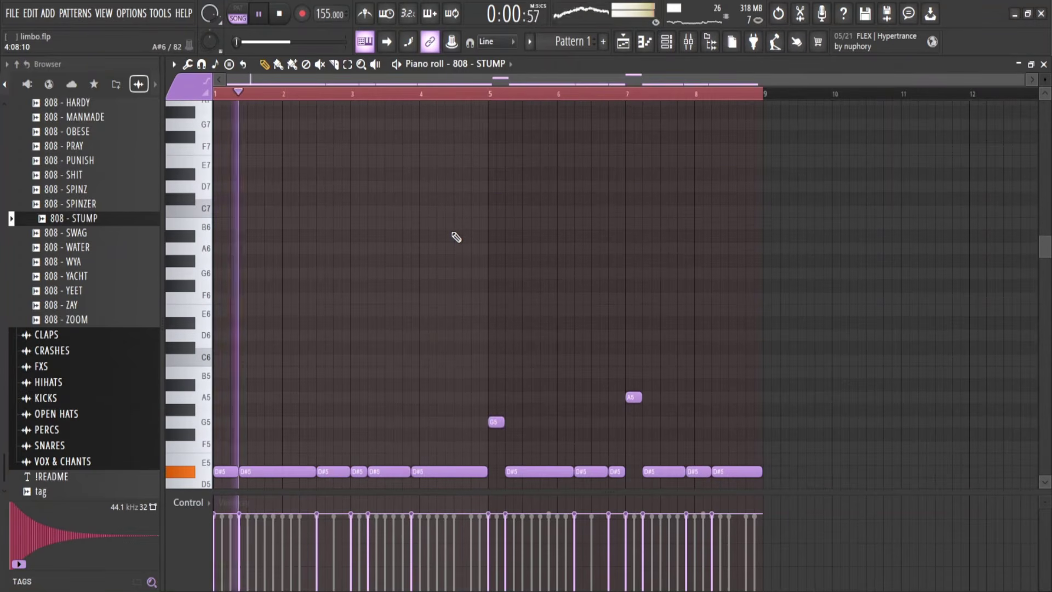
{"action": "left_click", "coordinate": [666, 41]}
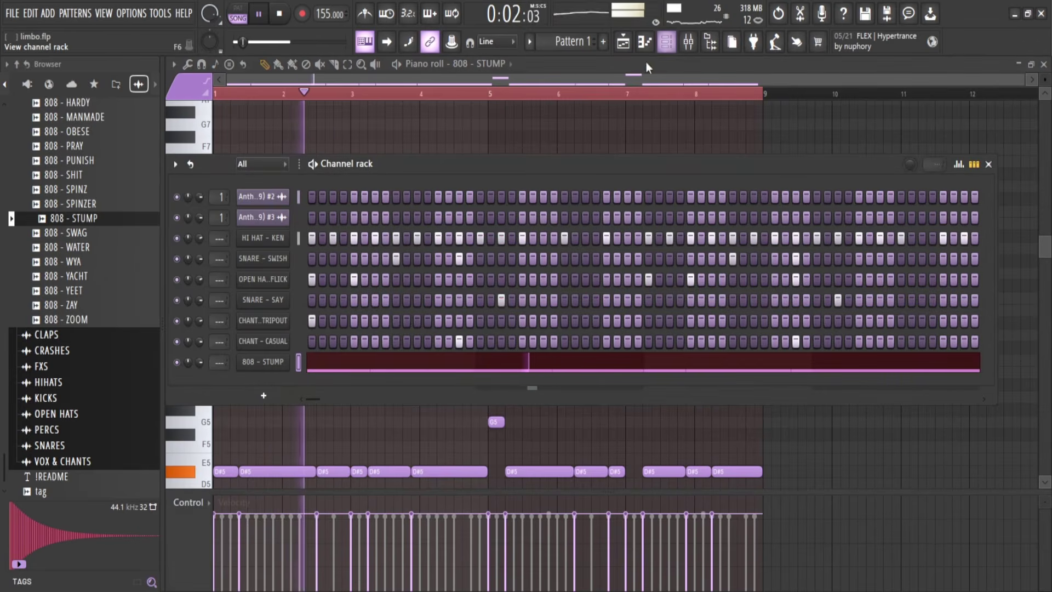
{"action": "left_click", "coordinate": [666, 42]}
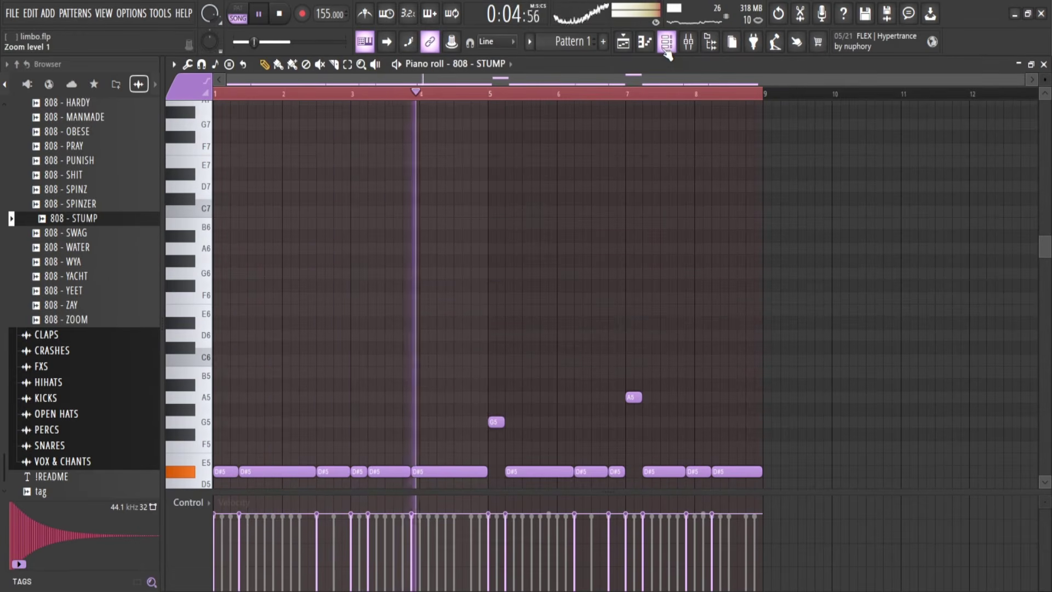
{"action": "left_click", "coordinate": [666, 41]}
{"action": "left_click", "coordinate": [666, 41]}
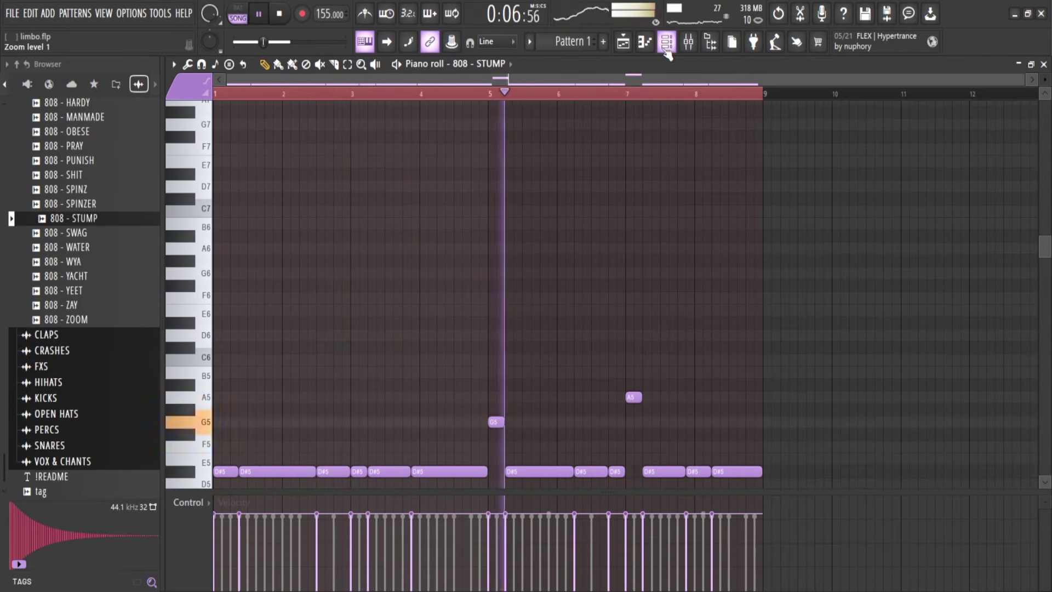
Audition the kit's claps, add CLAP - LOAD as a new channel below 808 - STUMP, and adjust its steps during playback.
{"action": "left_click", "coordinate": [668, 41]}
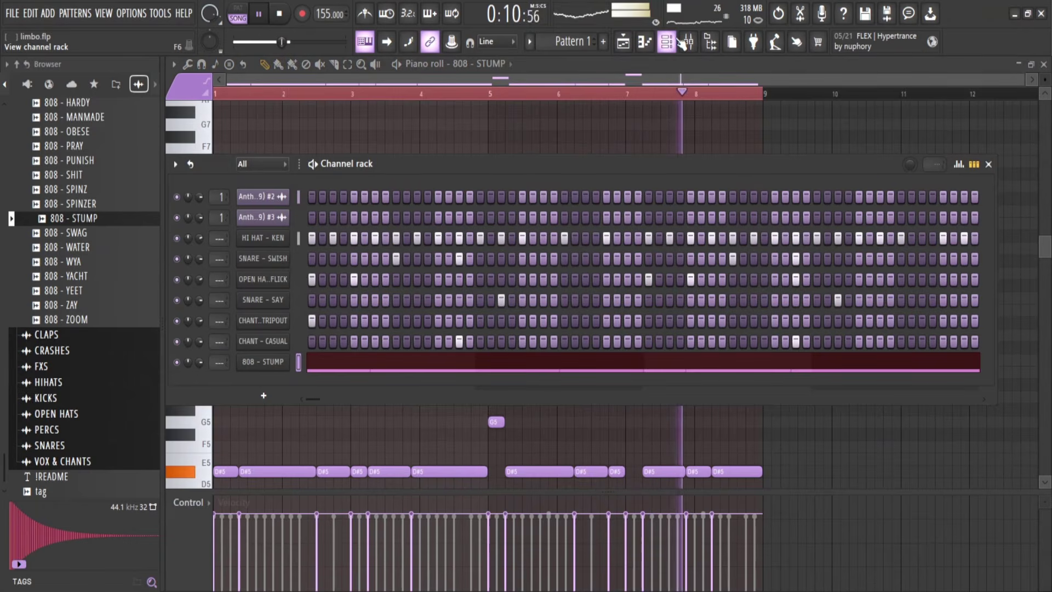
{"action": "scroll", "coordinate": [63, 255], "scroll_direction": "up", "scroll_amount": 4}
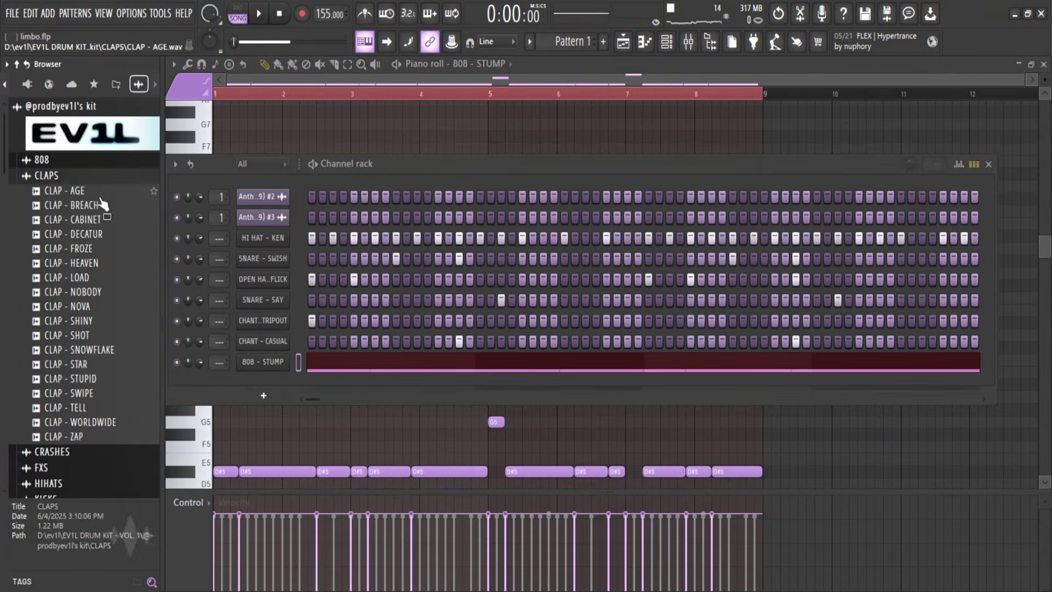
{"action": "left_click", "coordinate": [92, 250]}
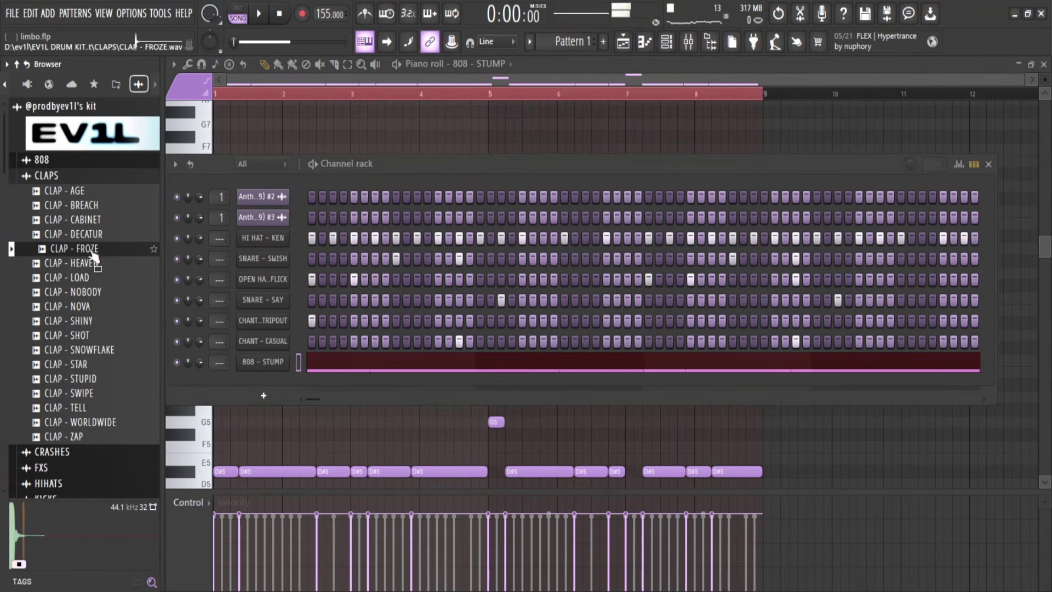
{"action": "left_click", "coordinate": [88, 264]}
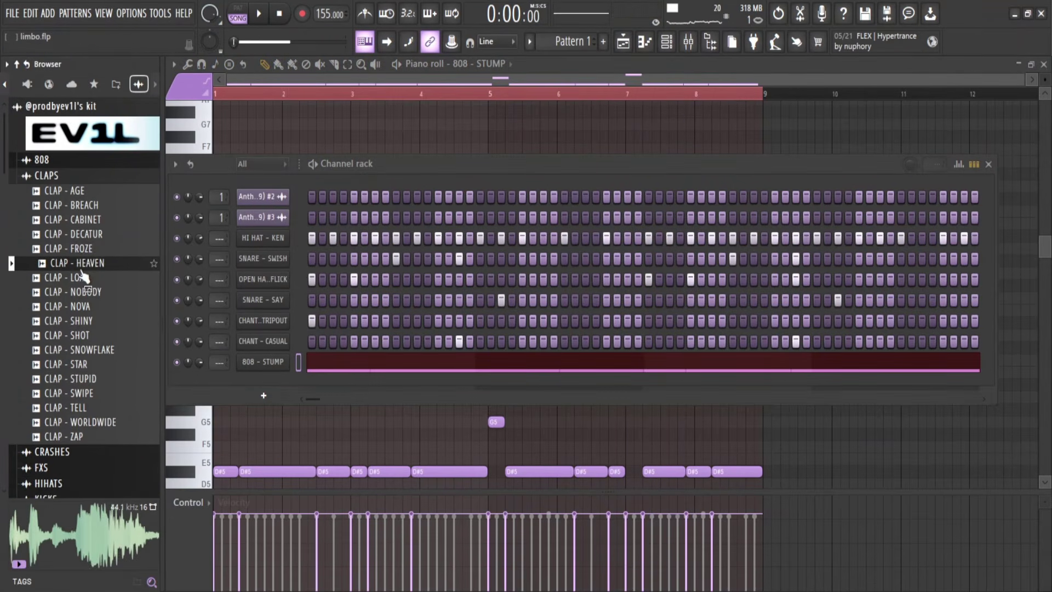
{"action": "left_click_drag", "start_coordinate": [76, 278], "coordinate": [326, 400]}
{"action": "key", "text": "space"}
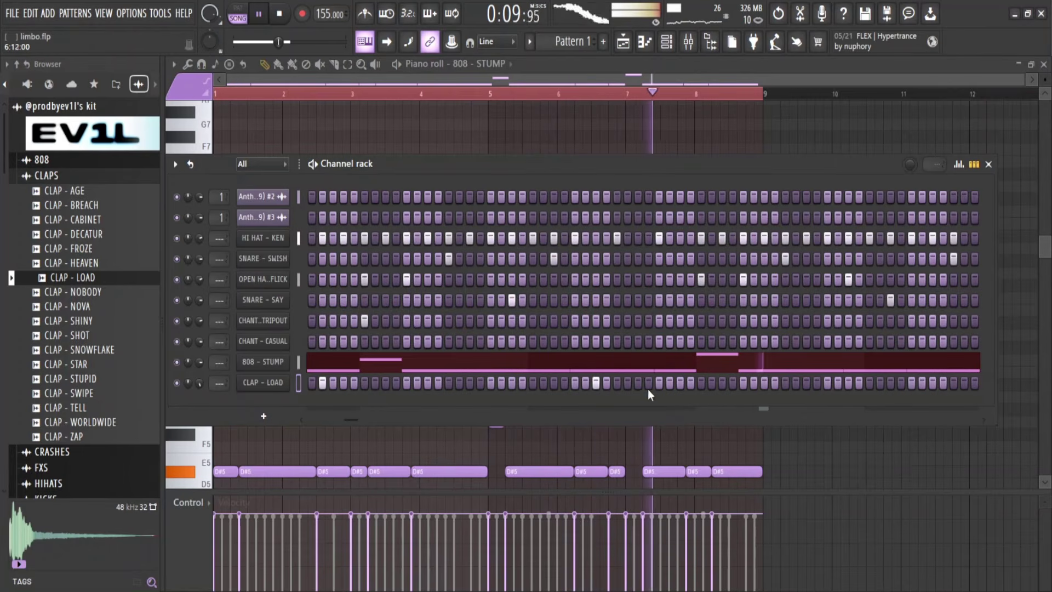
{"action": "right_click", "coordinate": [326, 373]}
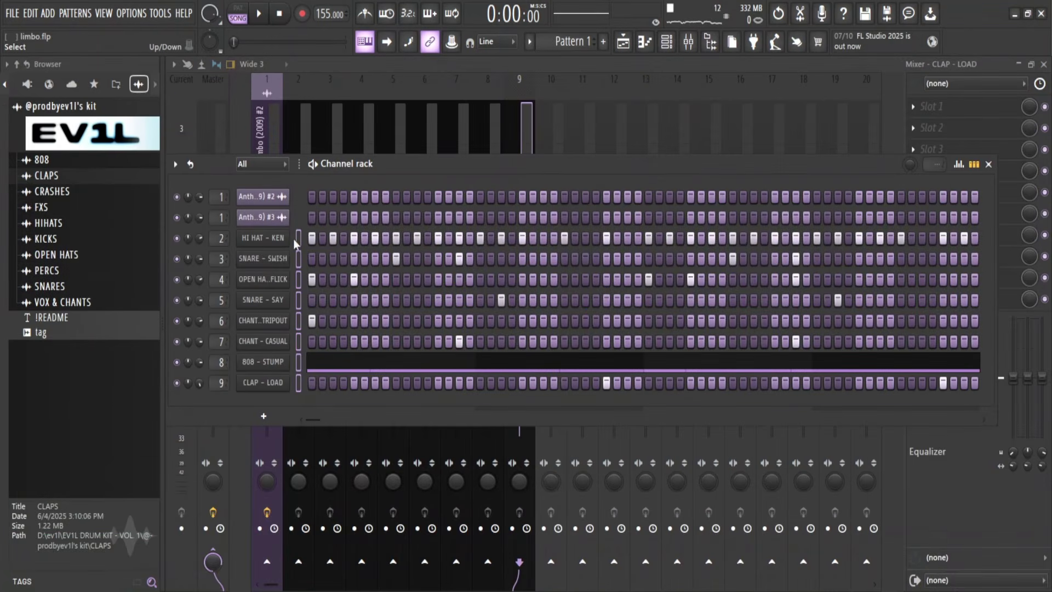
Close the channel rack and raise HI HAT - KEN's mixer volume to about 0.4 dB while the beat plays.
{"action": "key", "text": "F6"}
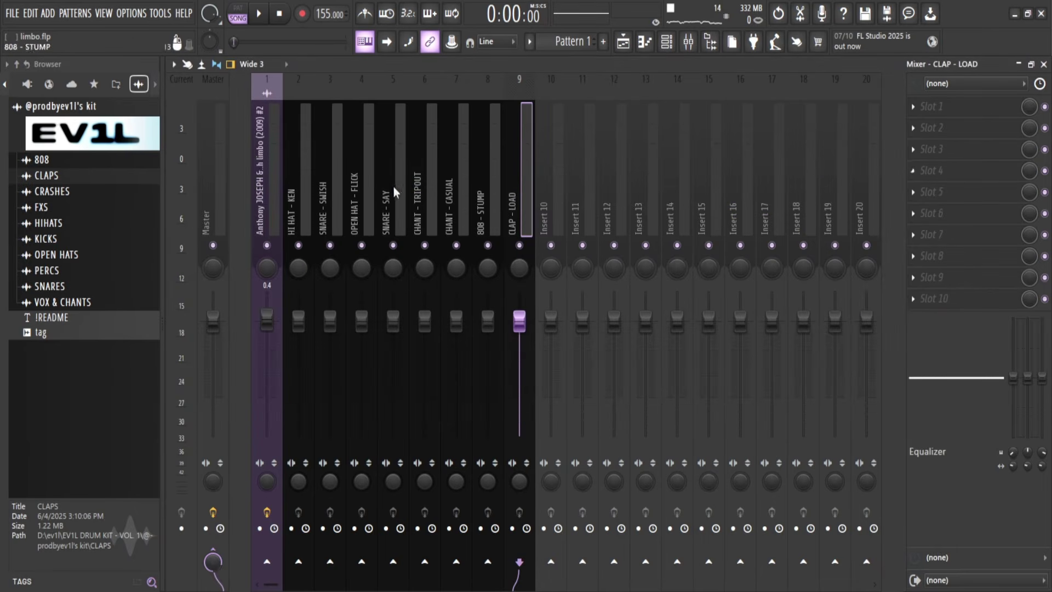
{"action": "left_click", "coordinate": [485, 207]}
{"action": "left_click", "coordinate": [516, 208]}
{"action": "left_click", "coordinate": [362, 206]}
{"action": "left_click", "coordinate": [299, 209]}
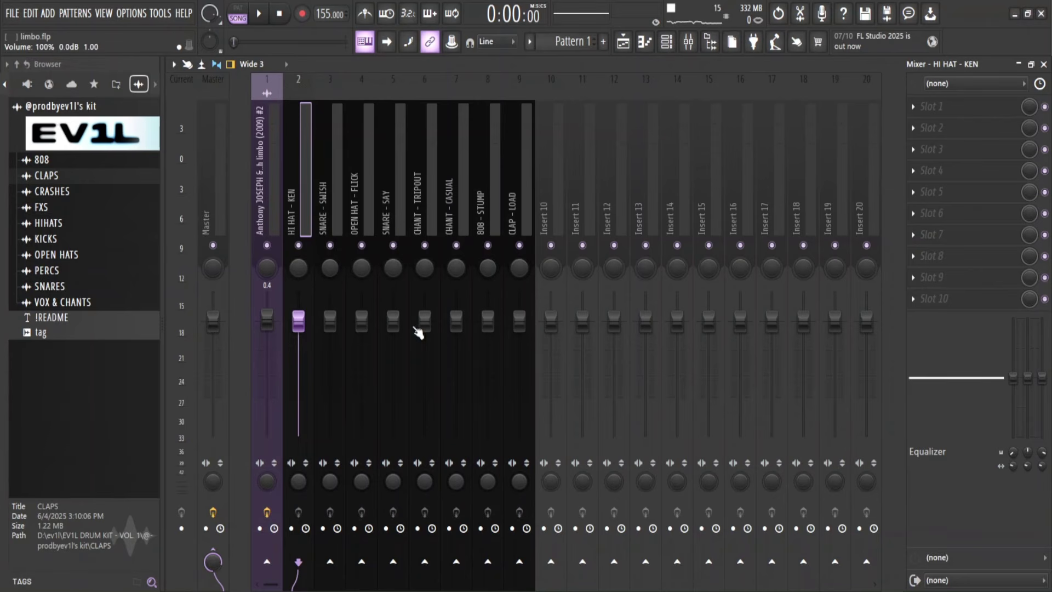
{"action": "key", "text": "space"}
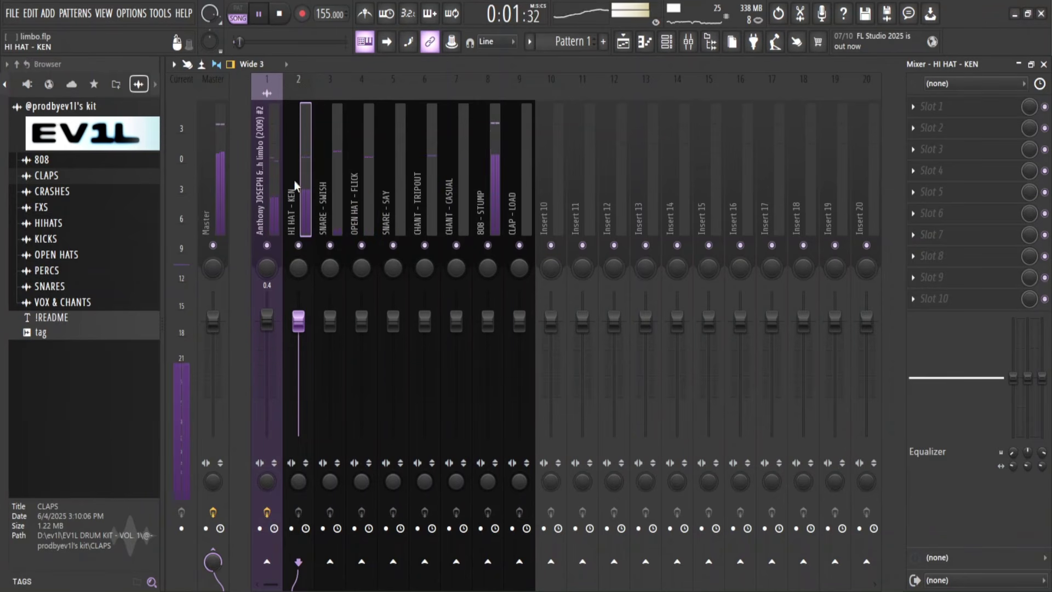
{"action": "left_click_drag", "start_coordinate": [298, 321], "coordinate": [298, 319]}
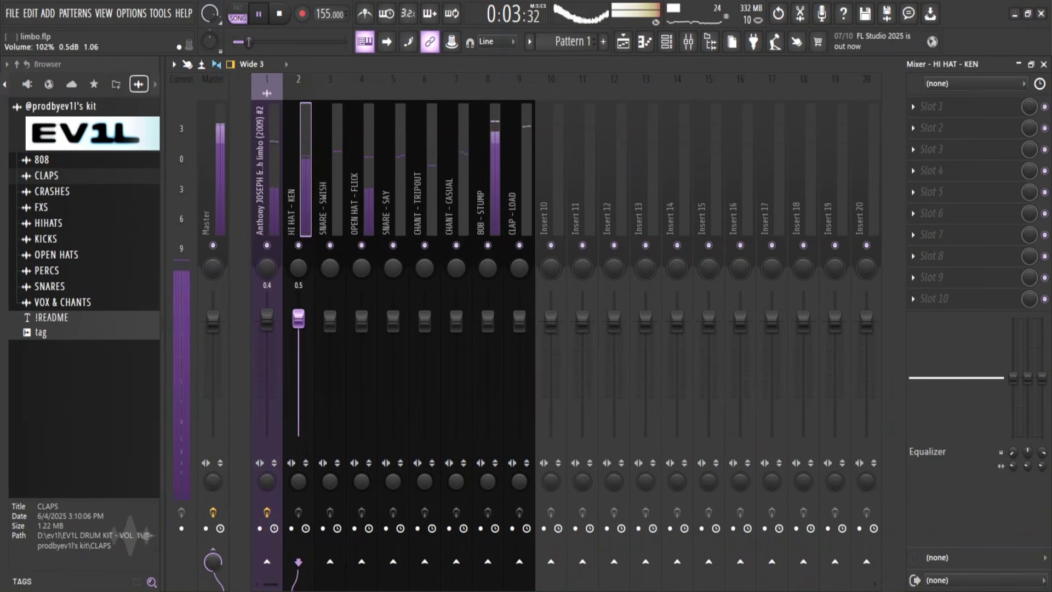
Raise SNARE - SWISH's mixer volume to 1.1 dB and slightly adjust its stereo separation.
{"action": "left_click", "coordinate": [336, 239]}
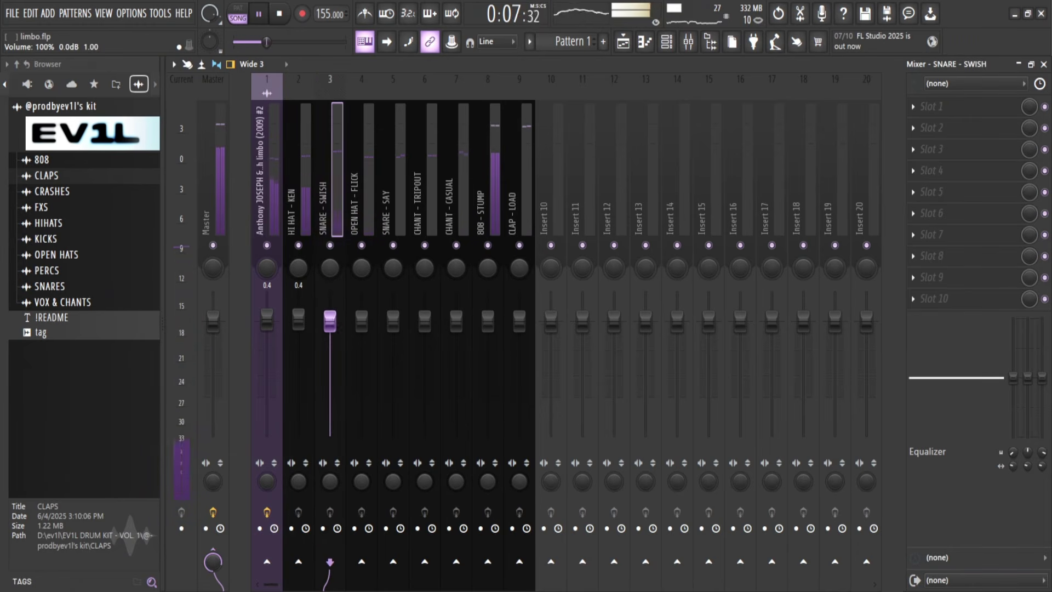
{"action": "left_click_drag", "start_coordinate": [336, 339], "coordinate": [336, 334]}
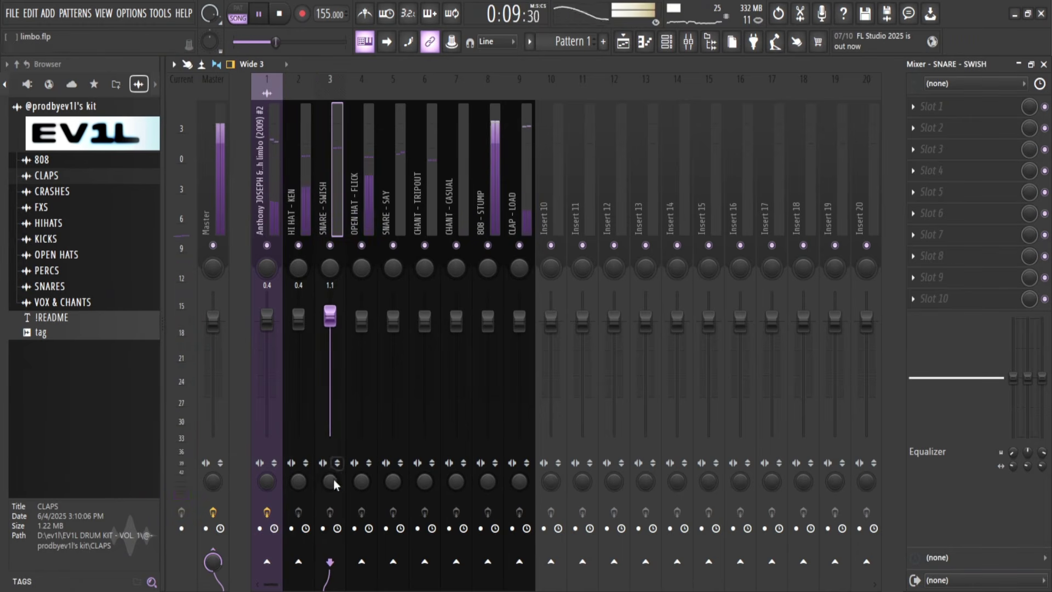
{"action": "left_click_drag", "start_coordinate": [330, 481], "coordinate": [329, 476]}
Raise the mixer volumes of OPEN HAT - FLICK to 1.0 dB and SNARE - SAY to 2.0 dB.
{"action": "left_click", "coordinate": [372, 195]}
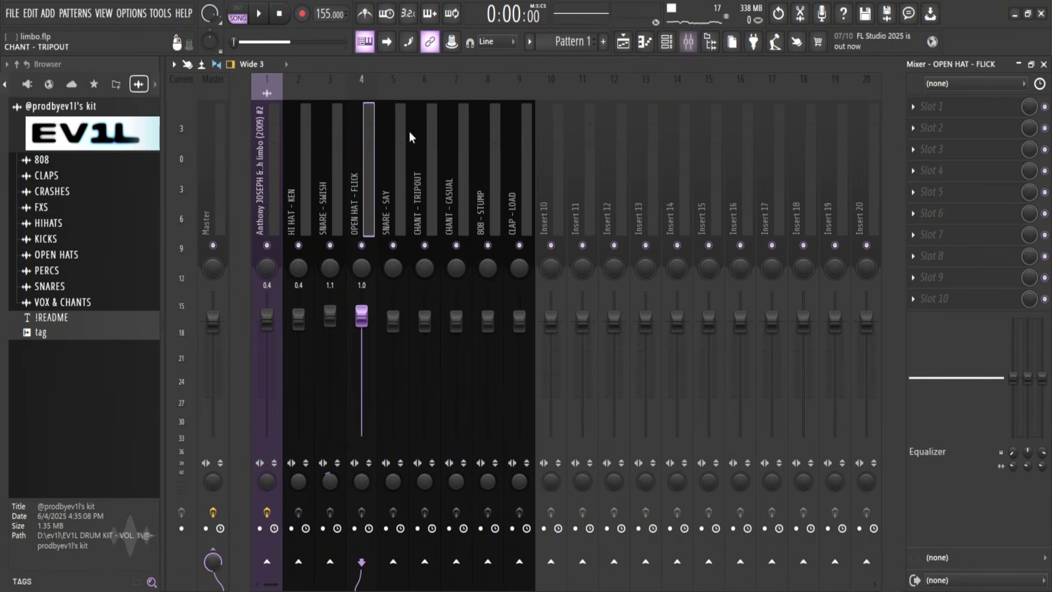
{"action": "left_click_drag", "start_coordinate": [362, 321], "coordinate": [361, 315]}
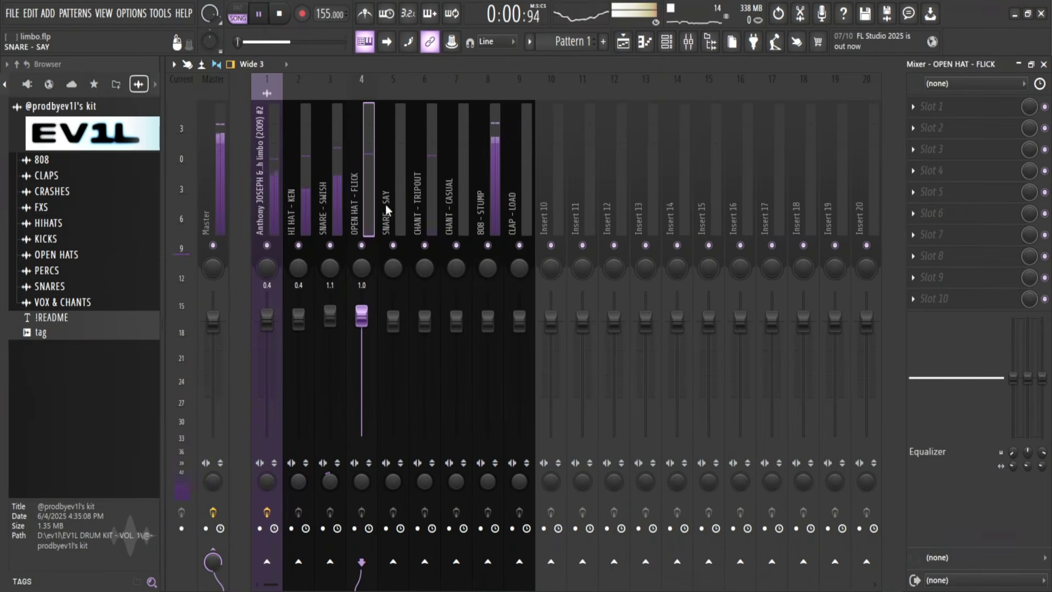
{"action": "left_click", "coordinate": [392, 204]}
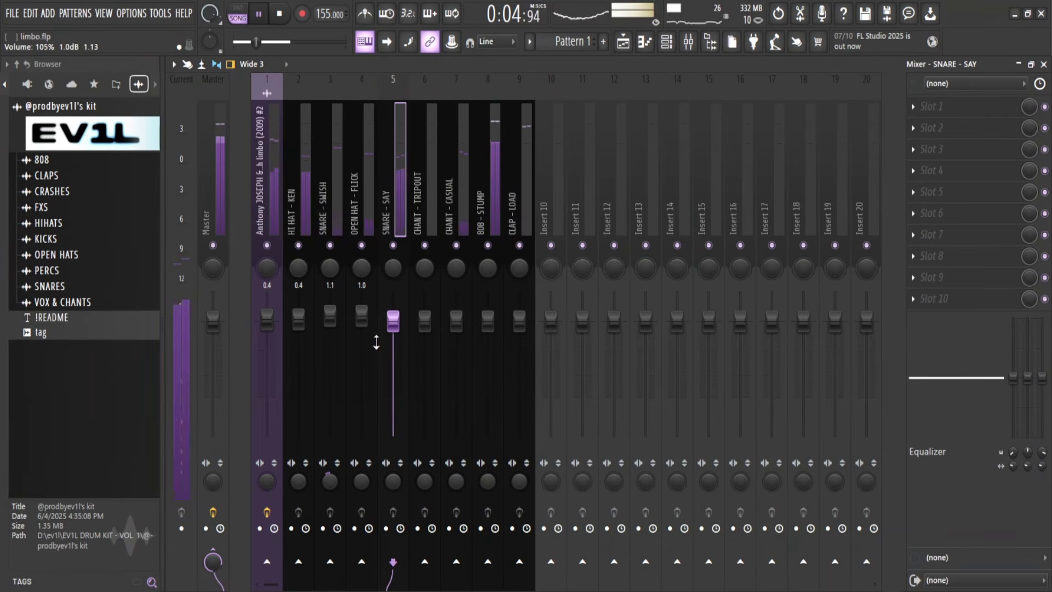
{"action": "scroll", "coordinate": [395, 321], "scroll_direction": "up", "scroll_amount": 5}
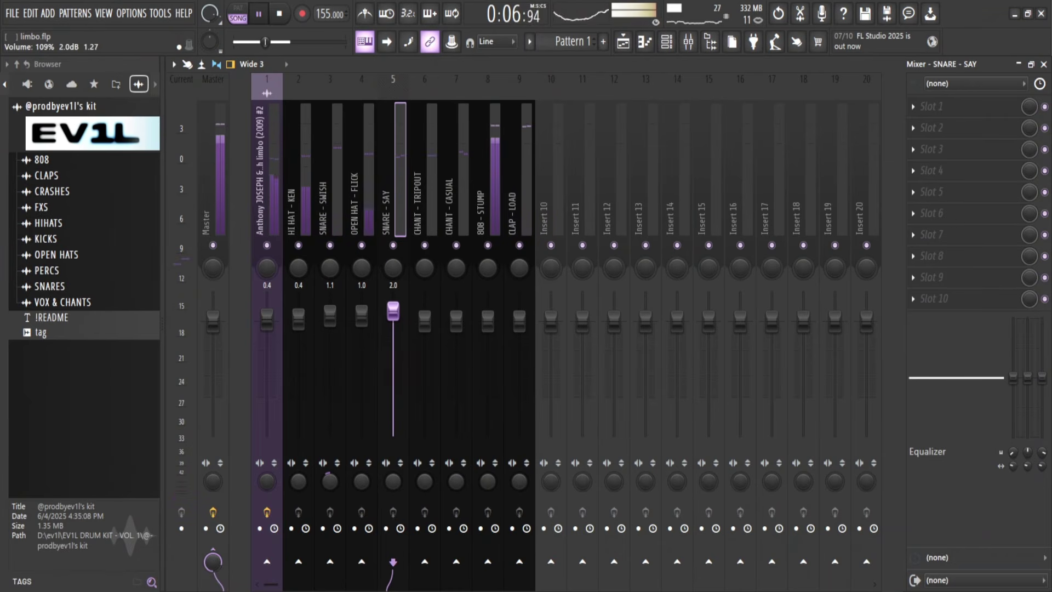
Raise the mixer volumes of CHANT - TRIPOUT to 1.0 dB and CHANT - CASUAL to 0.1 dB.
{"action": "left_click", "coordinate": [422, 188]}
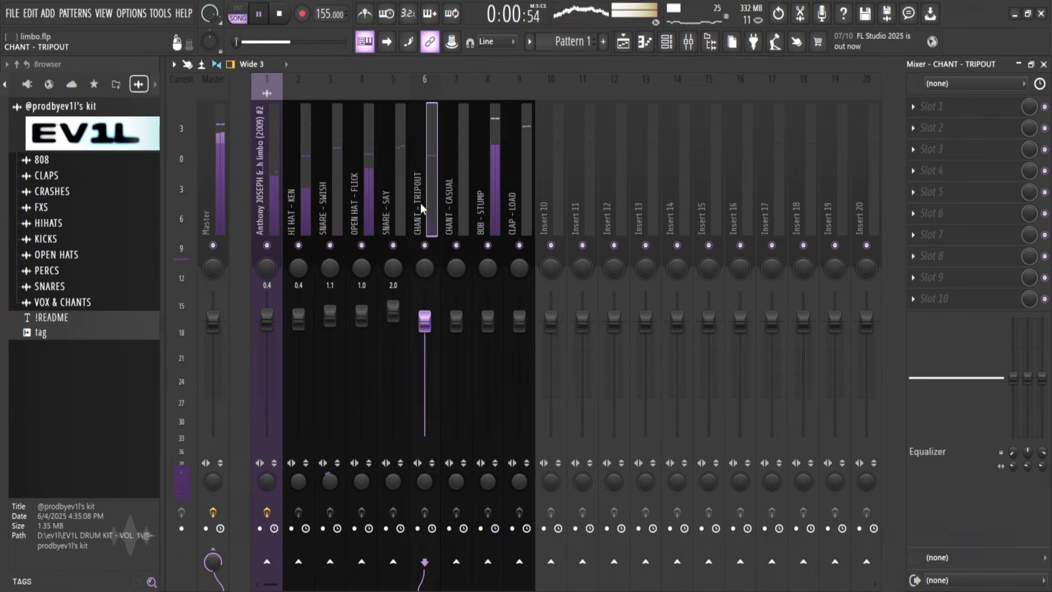
{"action": "left_click_drag", "start_coordinate": [425, 321], "coordinate": [424, 317]}
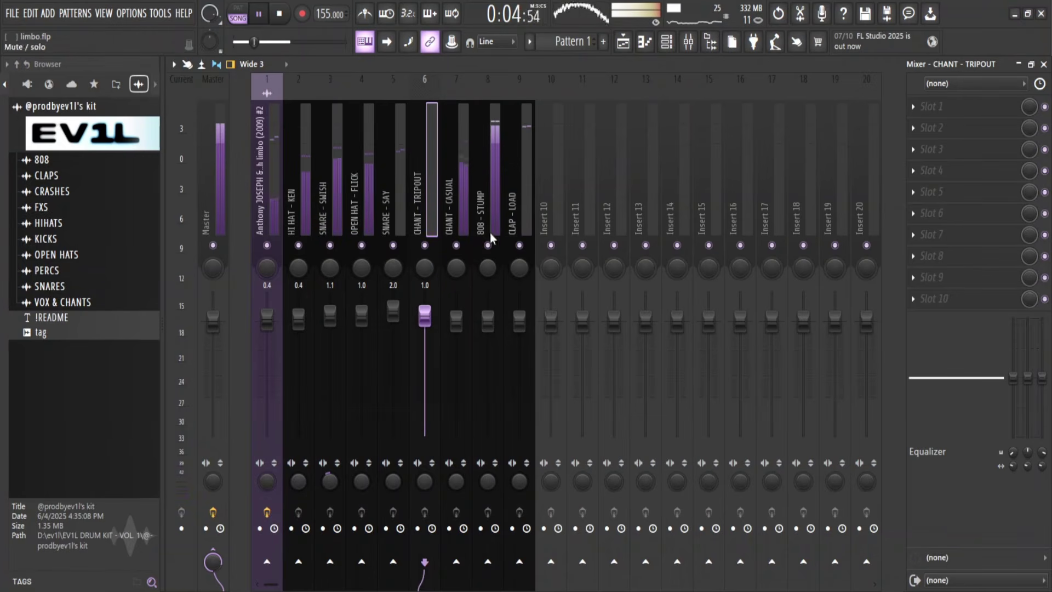
{"action": "left_click_drag", "start_coordinate": [457, 321], "coordinate": [456, 320]}
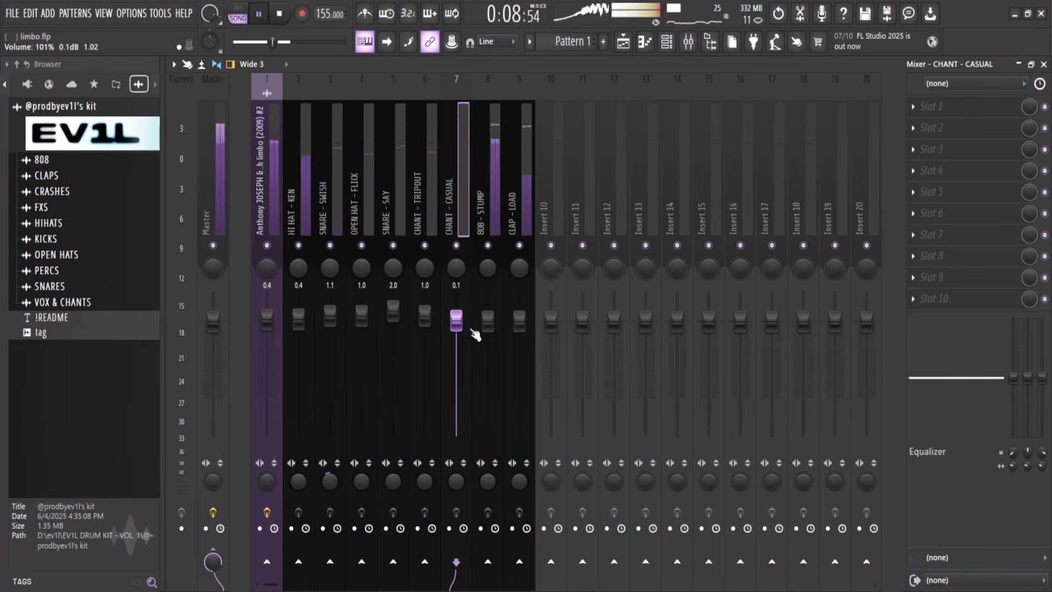
Raise 808 - STUMP's mixer volume to 0.3 dB, adjust CLAP - LOAD's stereo separation, and stop playback.
{"action": "left_click", "coordinate": [496, 205]}
{"action": "left_click_drag", "start_coordinate": [488, 321], "coordinate": [487, 320]}
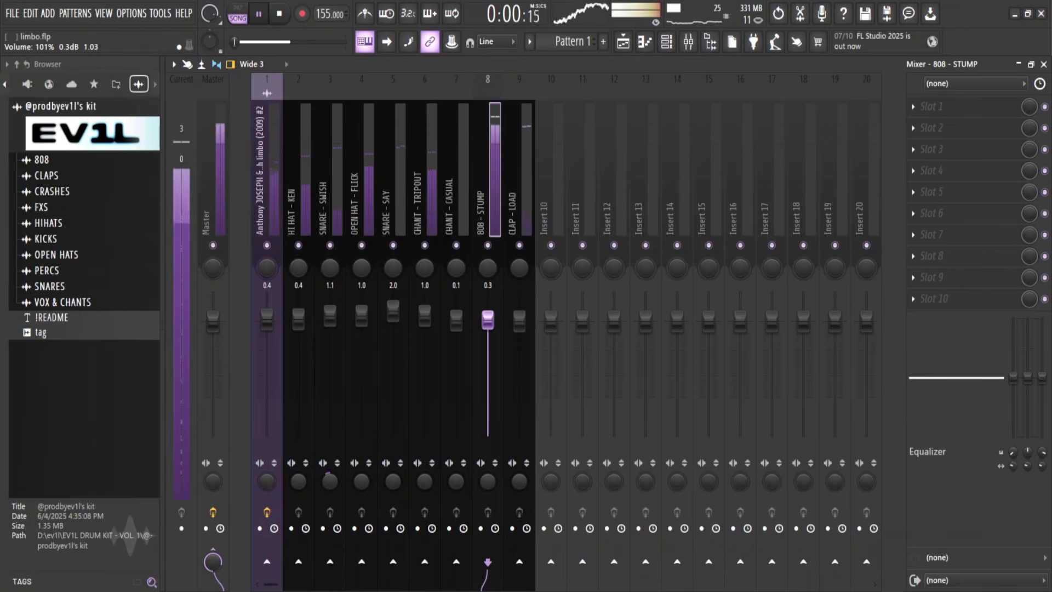
{"action": "left_click", "coordinate": [515, 239]}
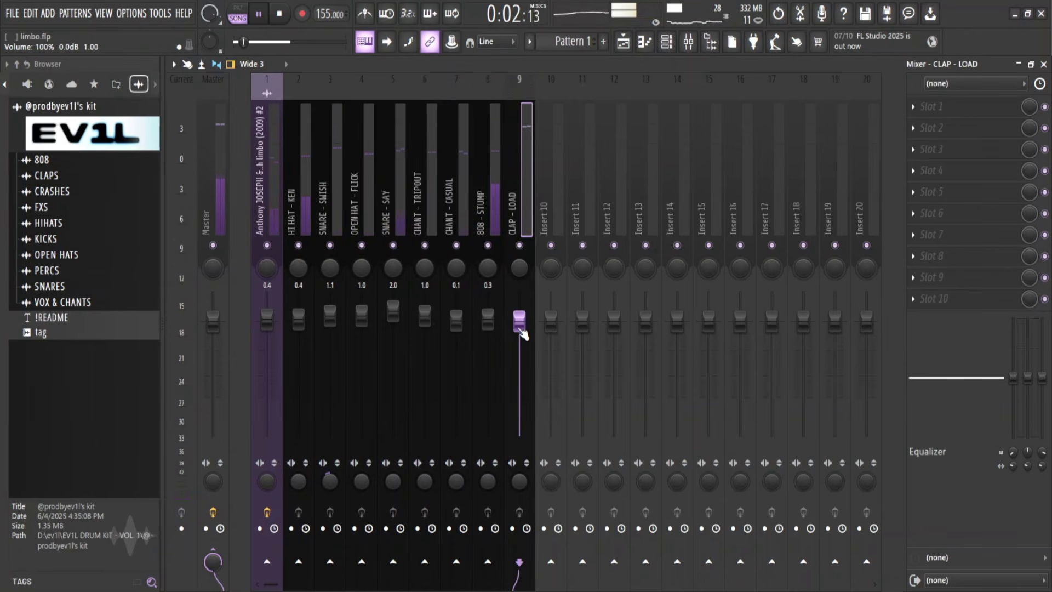
{"action": "left_click_drag", "start_coordinate": [519, 480], "coordinate": [519, 467]}
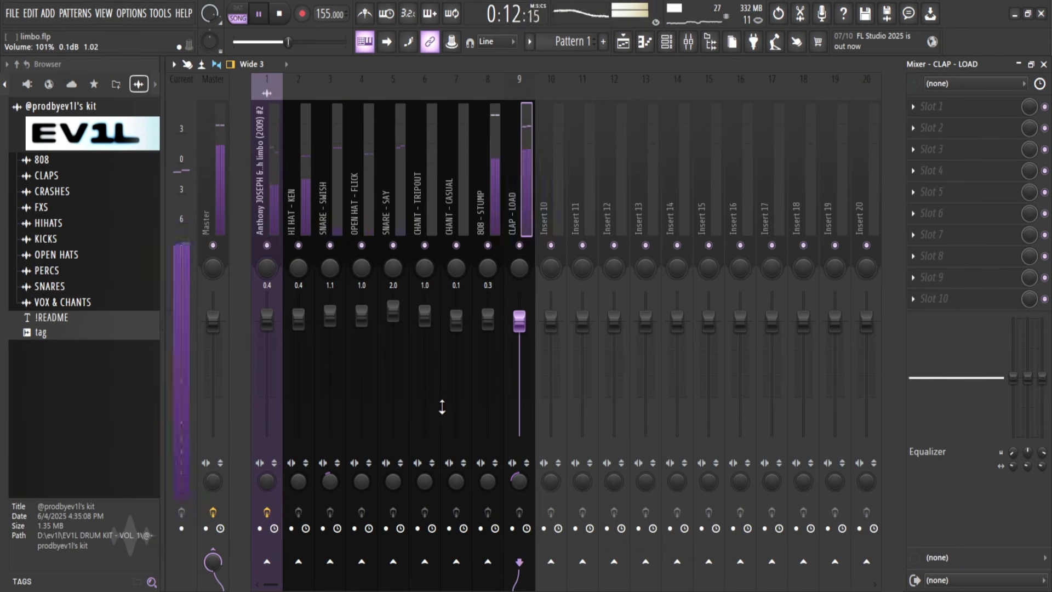
{"action": "key", "text": "space"}
Open the playlist and split Pattern 1 by channel into separate patterns.
{"action": "key", "text": "F5"}
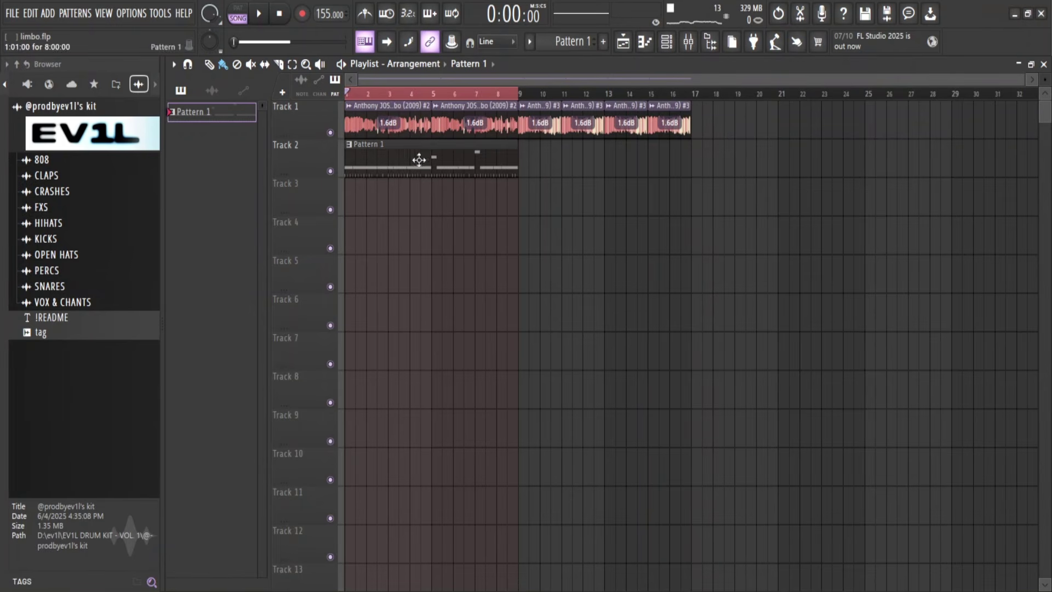
{"action": "right_click", "coordinate": [192, 115]}
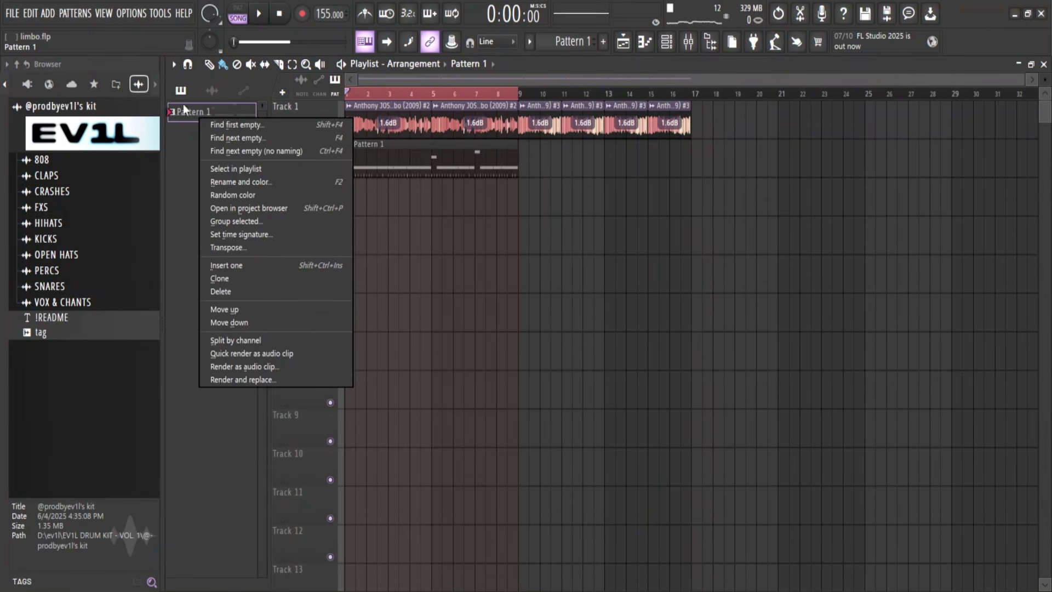
{"action": "left_click", "coordinate": [277, 339]}
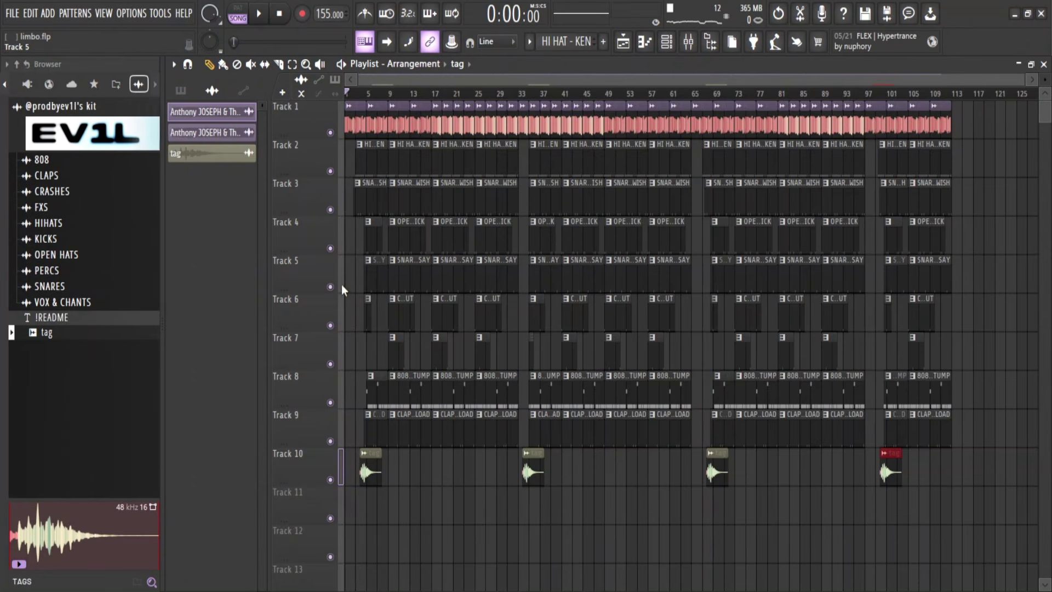
Raise 808 - STUMP's mixer volume to 1.2 dB, check the sample track's effects, and close the mixer.
{"action": "scroll", "coordinate": [383, 277], "scroll_direction": "up", "scroll_amount": 5, "text": "ctrl"}
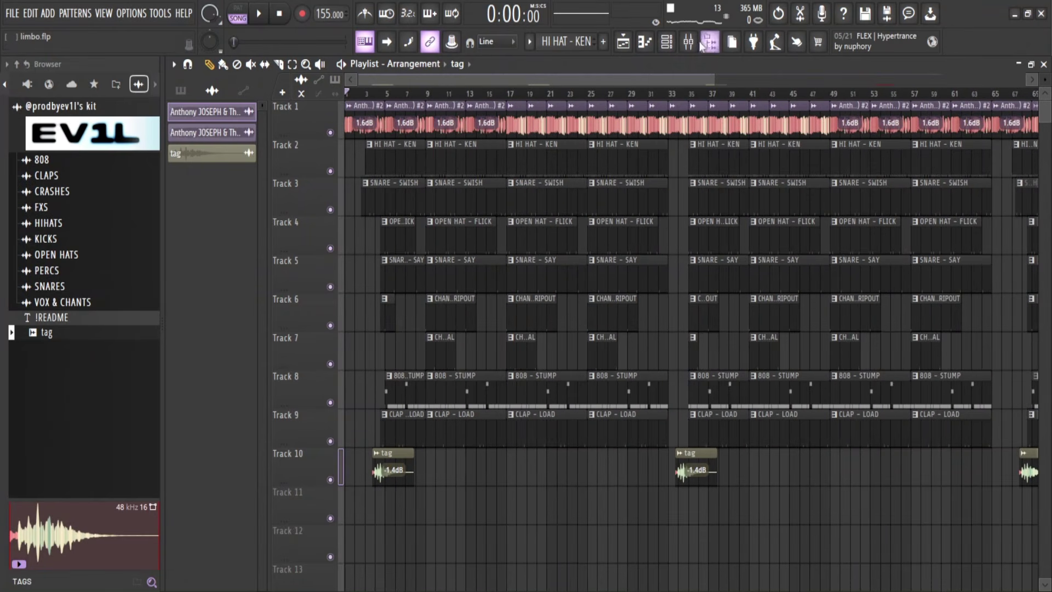
{"action": "left_click", "coordinate": [703, 45]}
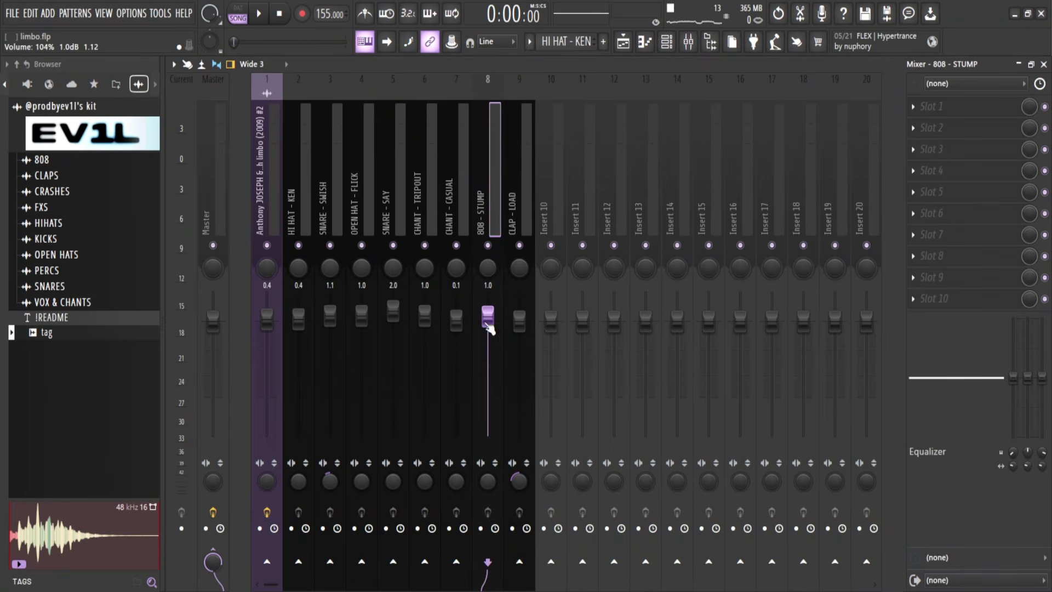
{"action": "left_click_drag", "start_coordinate": [496, 320], "coordinate": [496, 318]}
{"action": "left_click", "coordinate": [270, 223]}
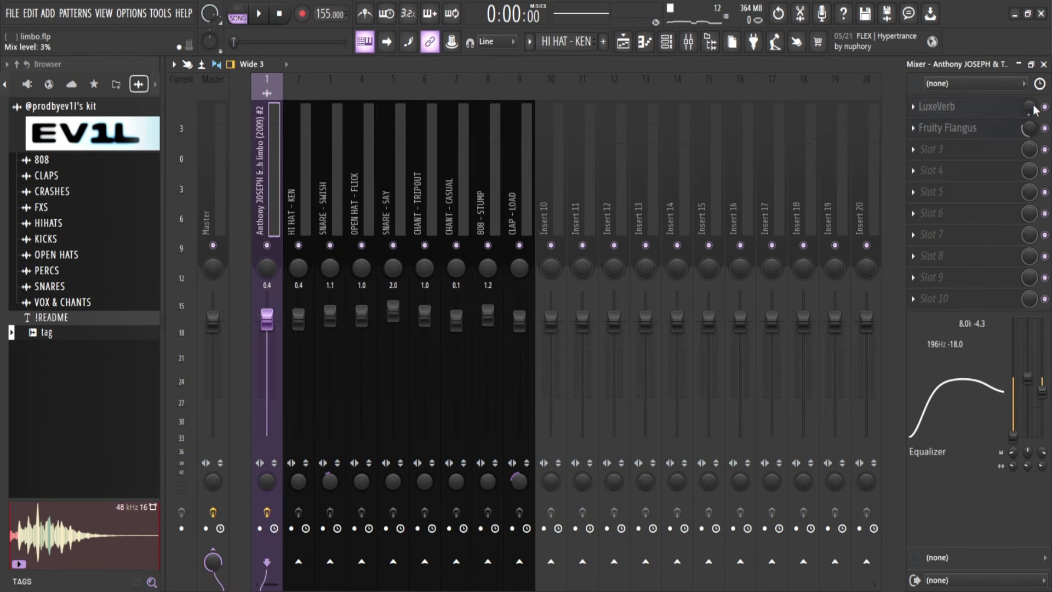
{"action": "left_click", "coordinate": [1044, 64]}
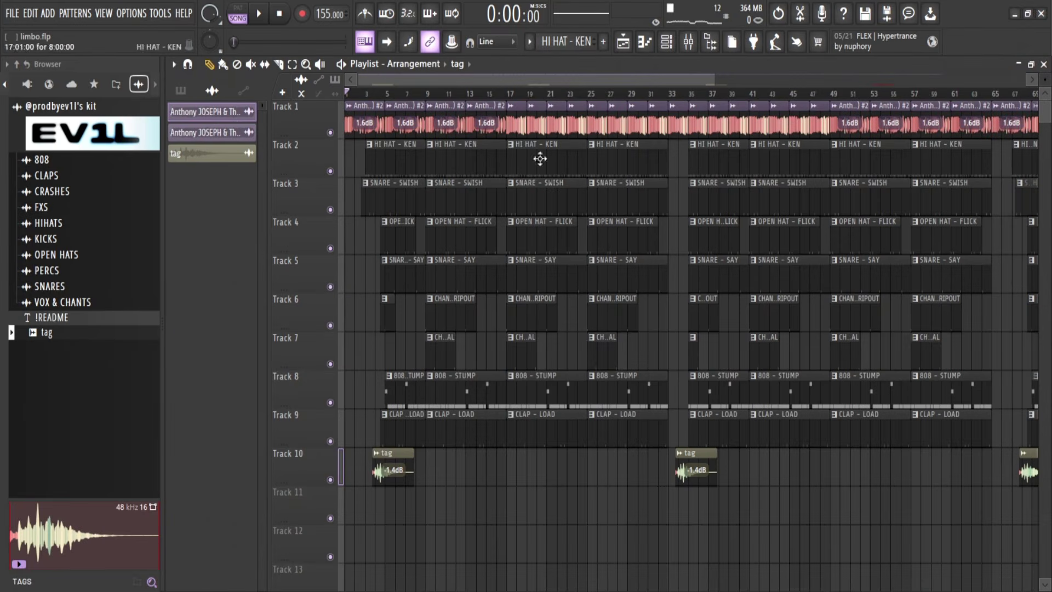
Review the full playlist arrangement across all tracks and play the song from the start.
{"action": "scroll", "coordinate": [615, 240], "scroll_direction": "down", "scroll_amount": 4}
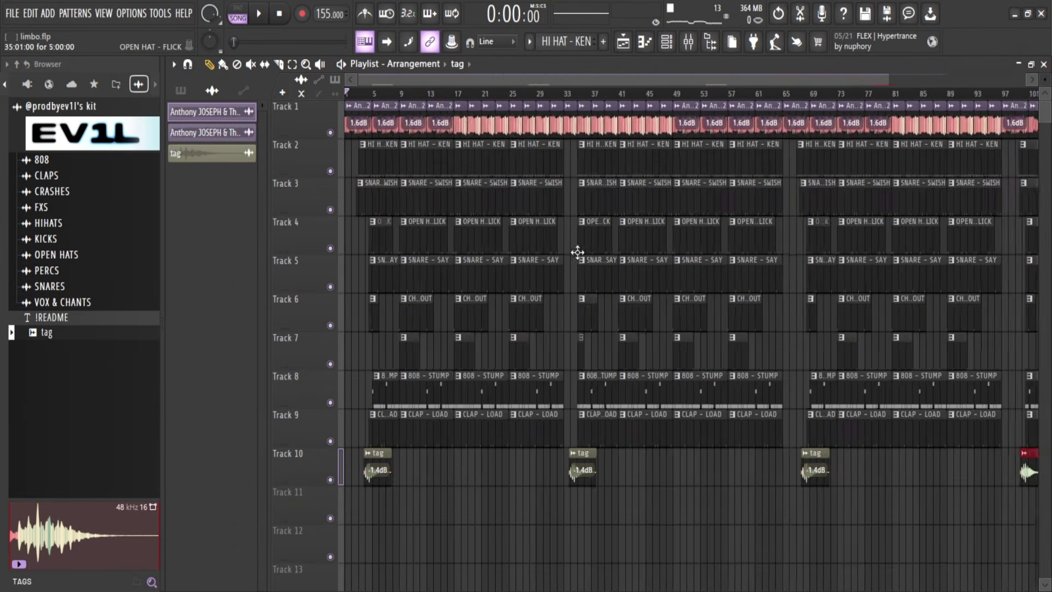
{"action": "scroll", "coordinate": [452, 247], "scroll_direction": "up", "scroll_amount": 5}
{"action": "scroll", "coordinate": [493, 227], "scroll_direction": "down", "scroll_amount": 5}
{"action": "scroll", "coordinate": [548, 505], "scroll_direction": "down", "scroll_amount": 1}
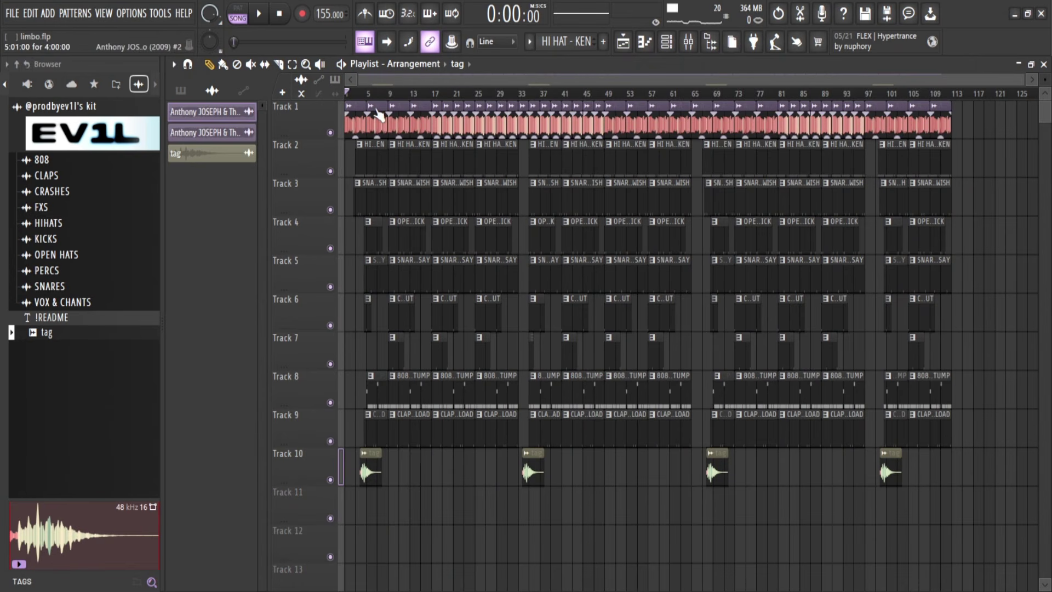
{"action": "scroll", "coordinate": [293, 284], "scroll_direction": "down", "scroll_amount": 5}
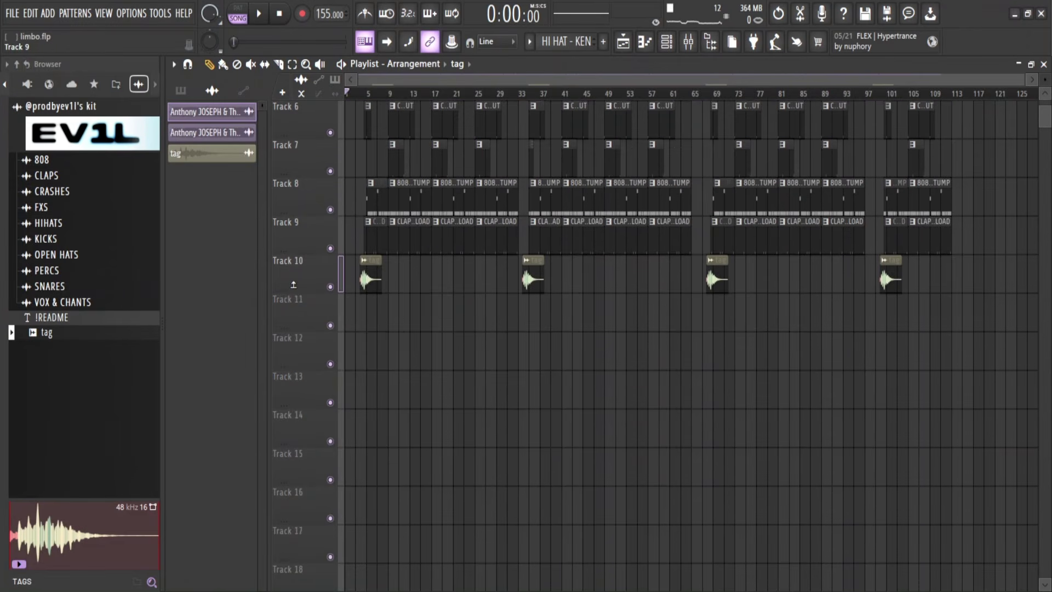
{"action": "scroll", "coordinate": [293, 284], "scroll_direction": "up", "scroll_amount": 5}
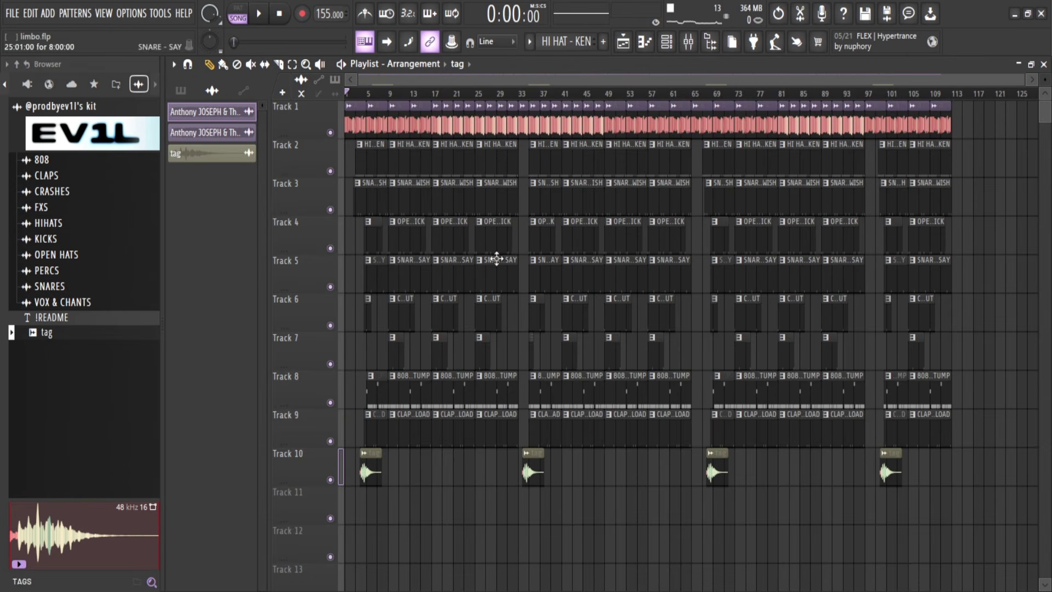
{"action": "key", "text": "space"}
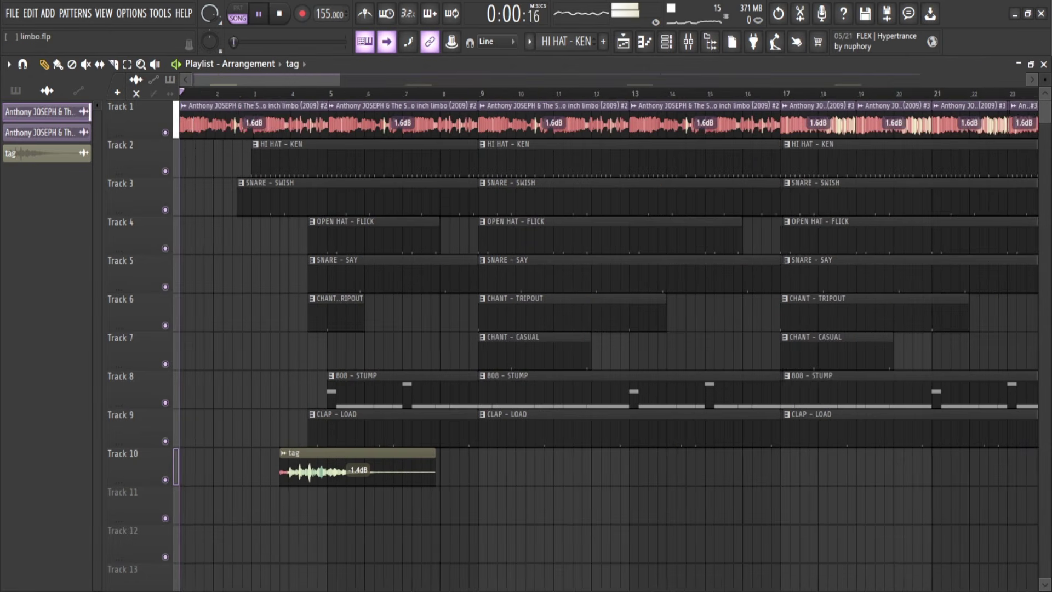